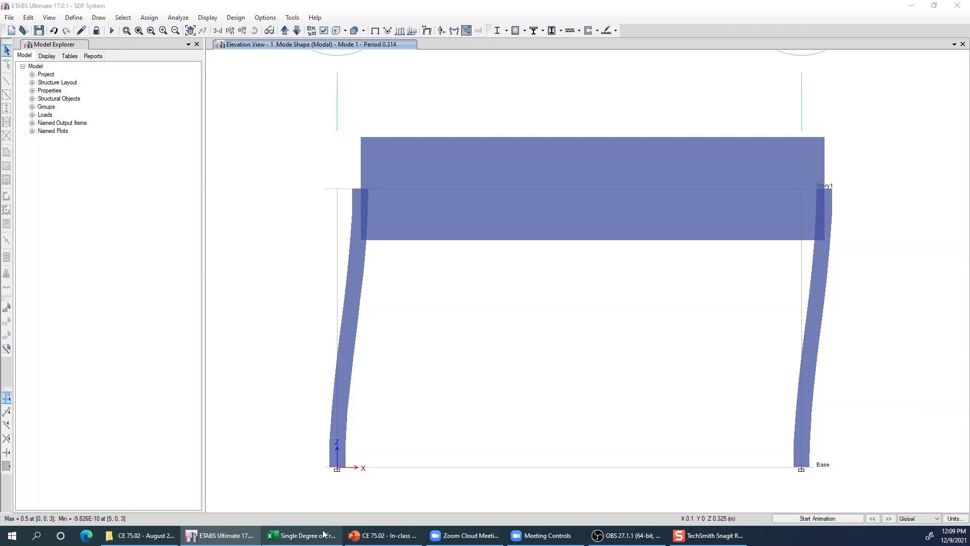
- Switch to the Excel workbook and review Po, Omega bar and T bar among the loading inputs
{"action": "left_click", "coordinate": [302, 535]}
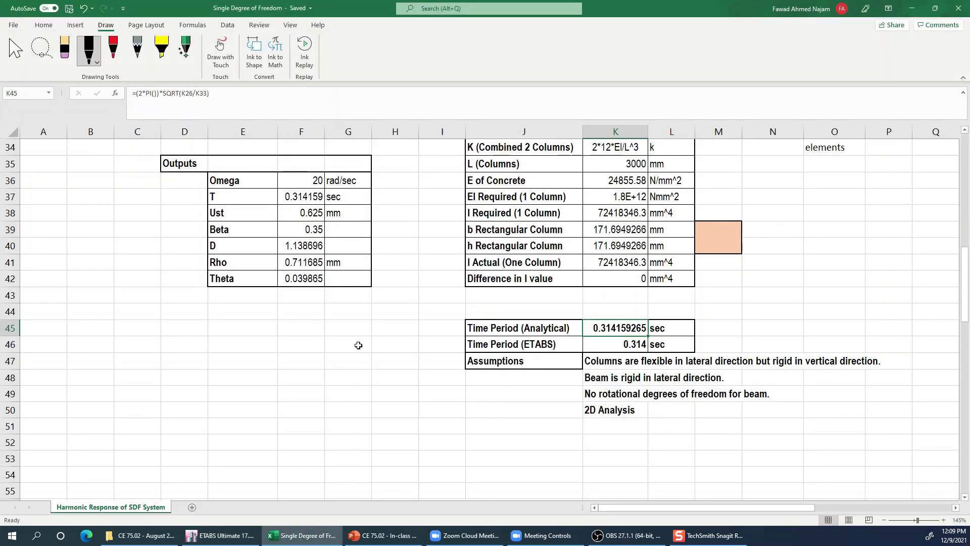
{"action": "left_click", "coordinate": [355, 350]}
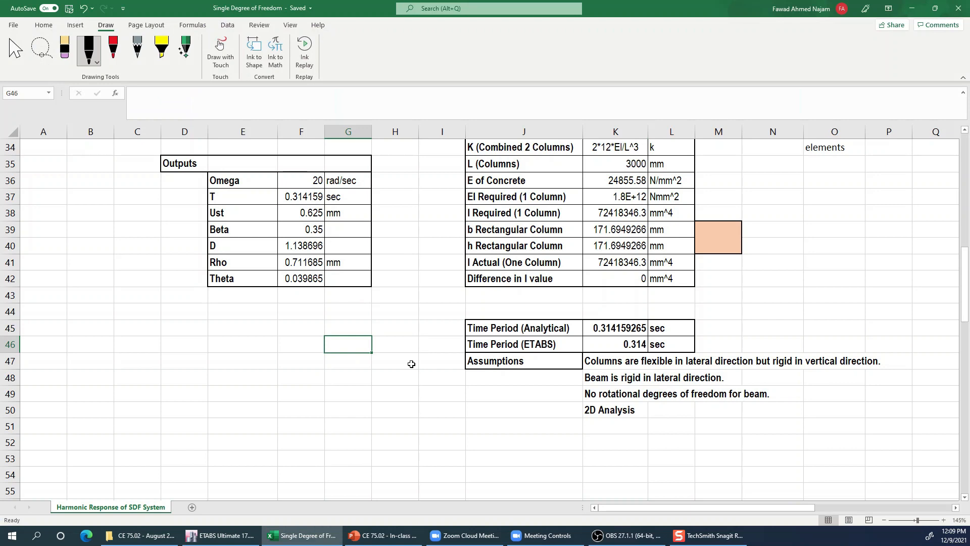
{"action": "scroll", "coordinate": [411, 364], "scroll_direction": "up", "scroll_amount": 9}
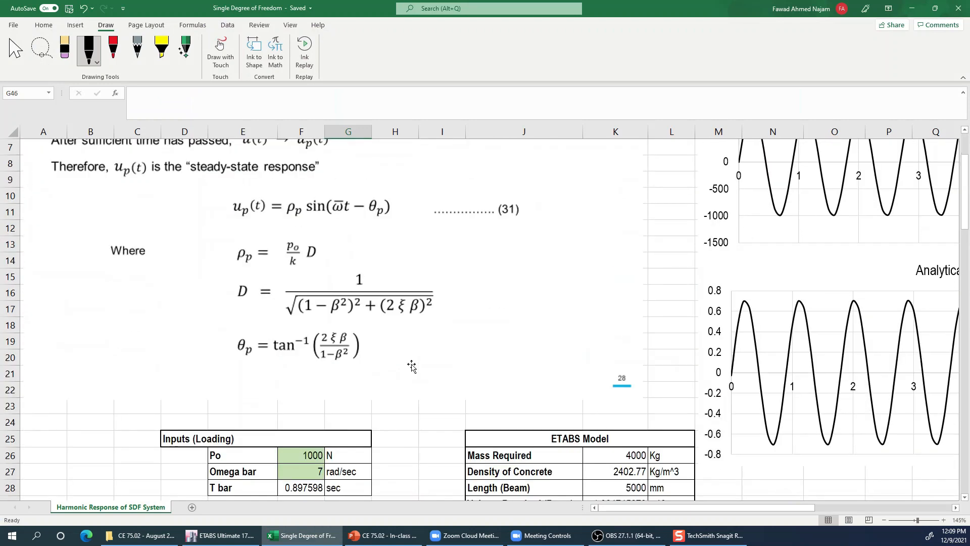
{"action": "scroll", "coordinate": [412, 366], "scroll_direction": "down", "scroll_amount": 3}
{"action": "left_click_drag", "start_coordinate": [292, 296], "coordinate": [292, 344]}
{"action": "left_click_drag", "start_coordinate": [261, 311], "coordinate": [333, 310]}
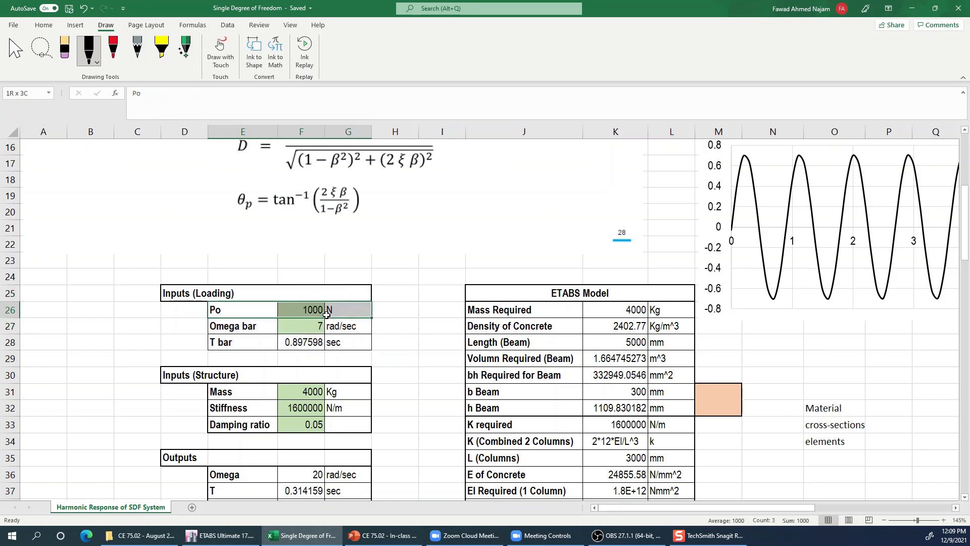
{"action": "left_click_drag", "start_coordinate": [262, 327], "coordinate": [333, 343]}
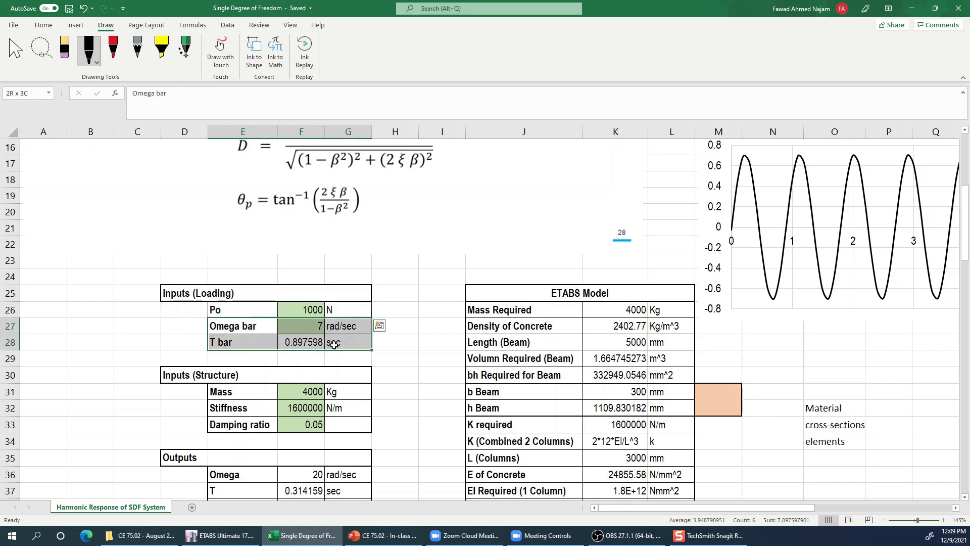
{"action": "left_click", "coordinate": [333, 342]}
- Review the steady-state response equations, then examine the Harmonic Loading and Analytical Steady-state Response charts
{"action": "scroll", "coordinate": [392, 377], "scroll_direction": "up", "scroll_amount": 1}
{"action": "scroll", "coordinate": [391, 385], "scroll_direction": "up", "scroll_amount": 1}
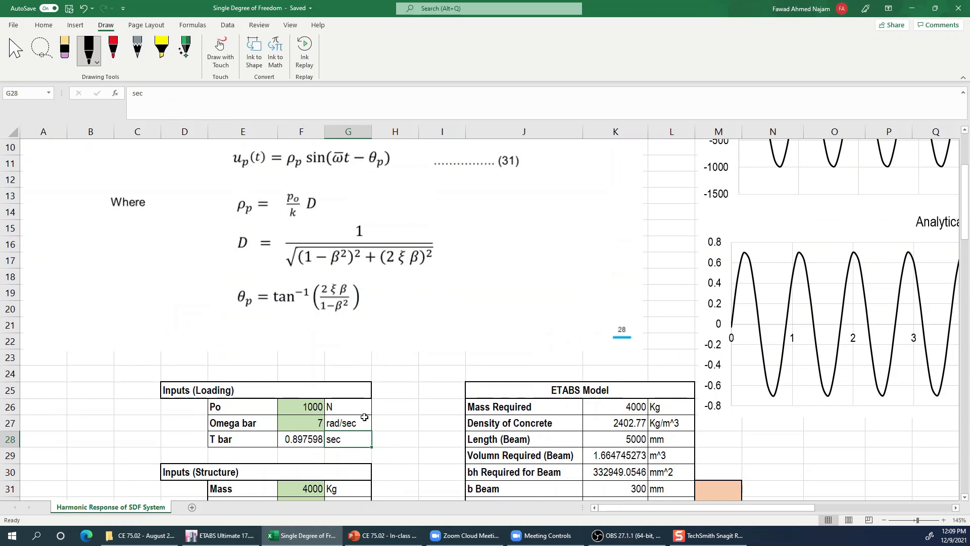
{"action": "scroll", "coordinate": [256, 243], "scroll_direction": "up", "scroll_amount": 1}
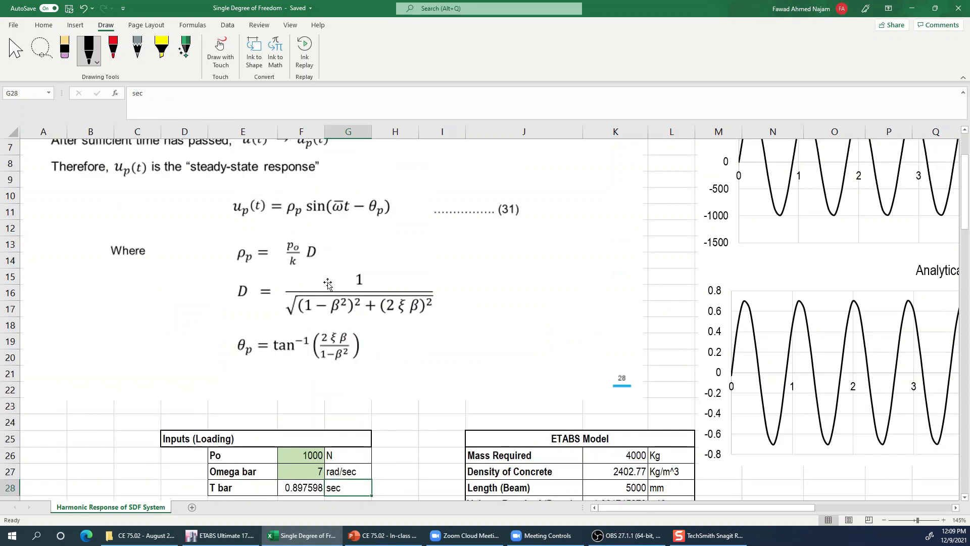
{"action": "scroll", "coordinate": [327, 285], "scroll_direction": "up", "scroll_amount": 2}
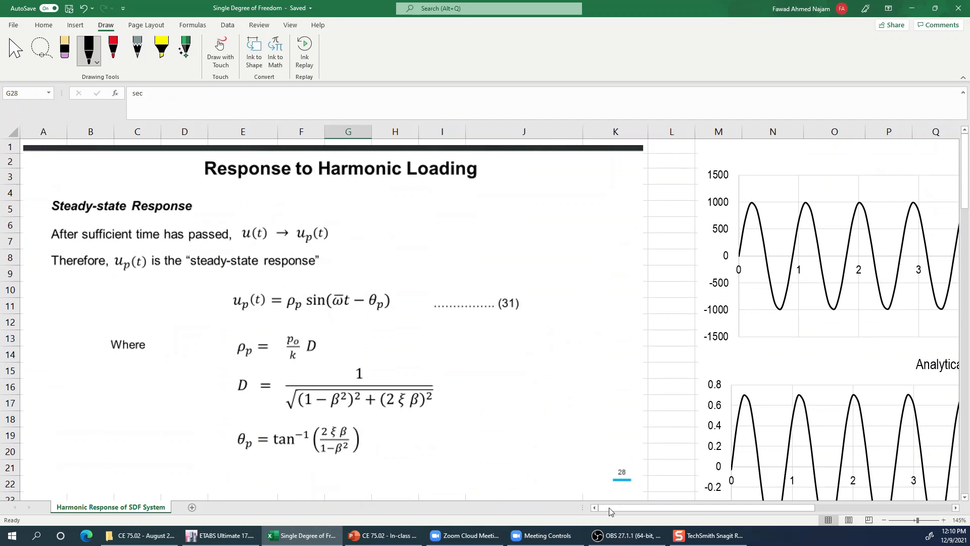
{"action": "left_click_drag", "start_coordinate": [757, 507], "coordinate": [862, 521]}
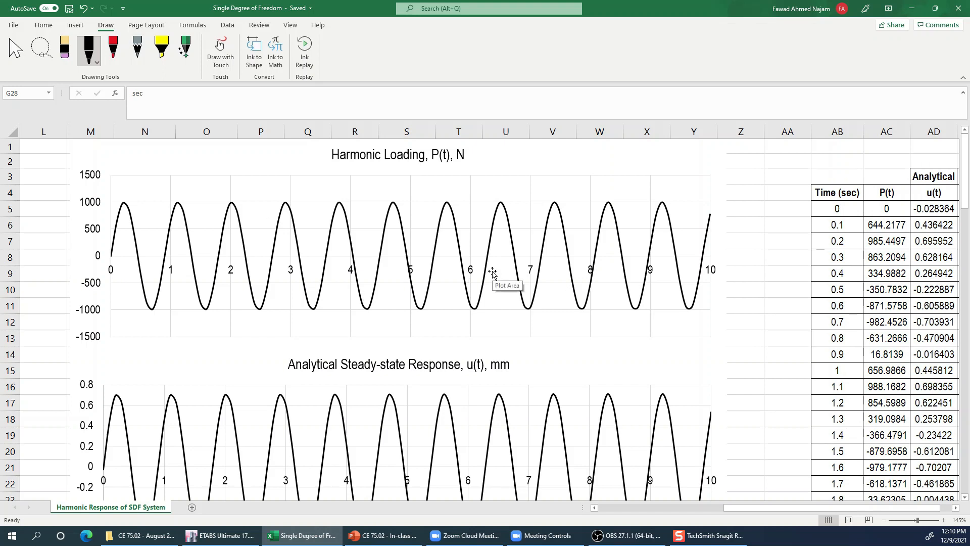
{"action": "scroll", "coordinate": [510, 354], "scroll_direction": "down", "scroll_amount": 2}
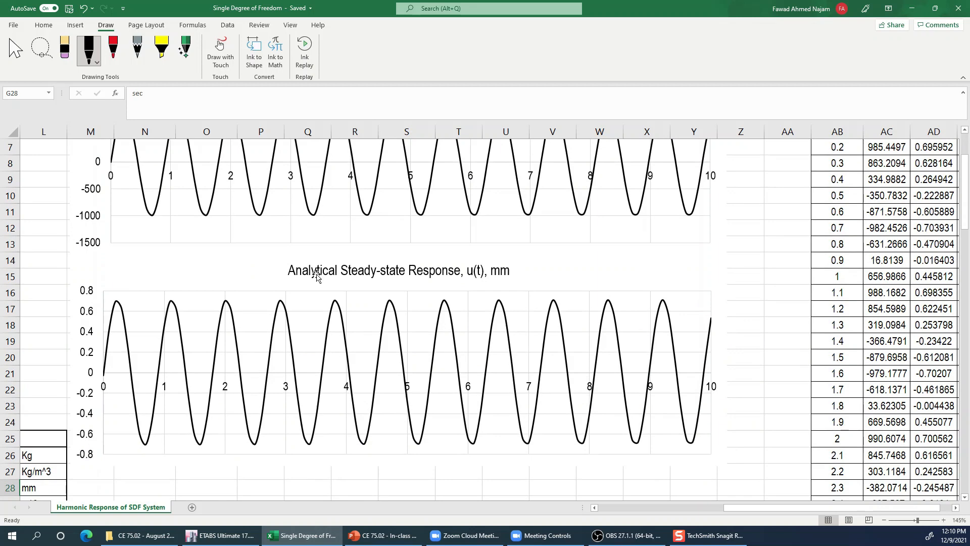
{"action": "left_click", "coordinate": [202, 280]}
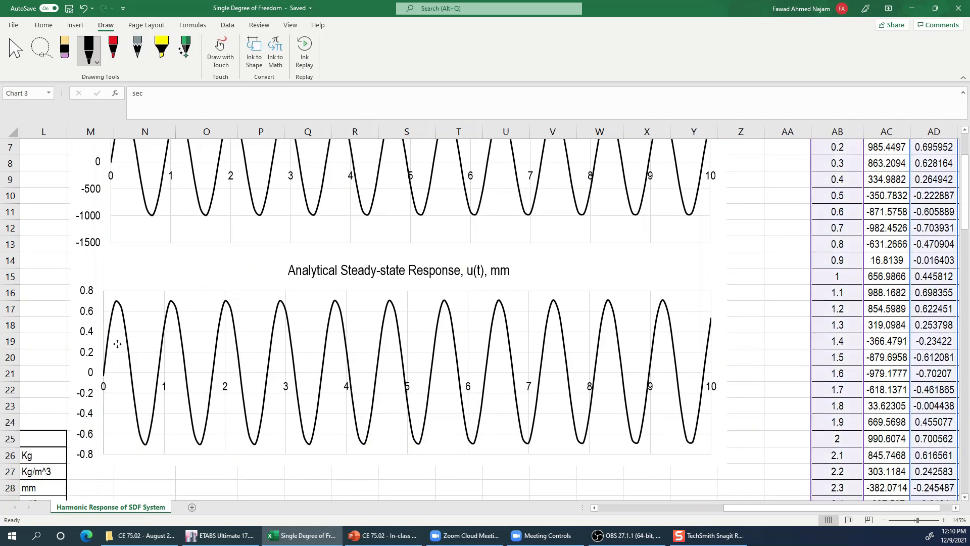
{"action": "left_click", "coordinate": [129, 406]}
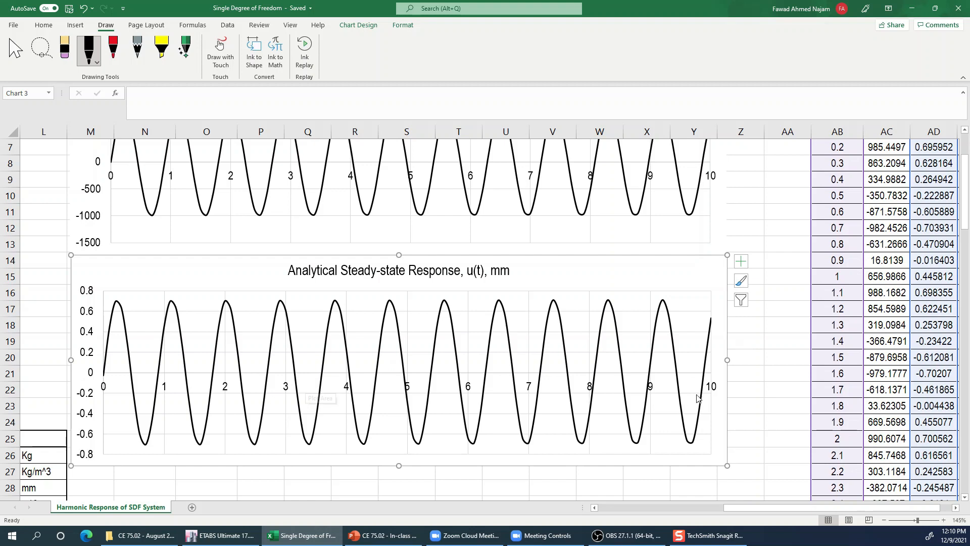
{"action": "left_click", "coordinate": [777, 372]}
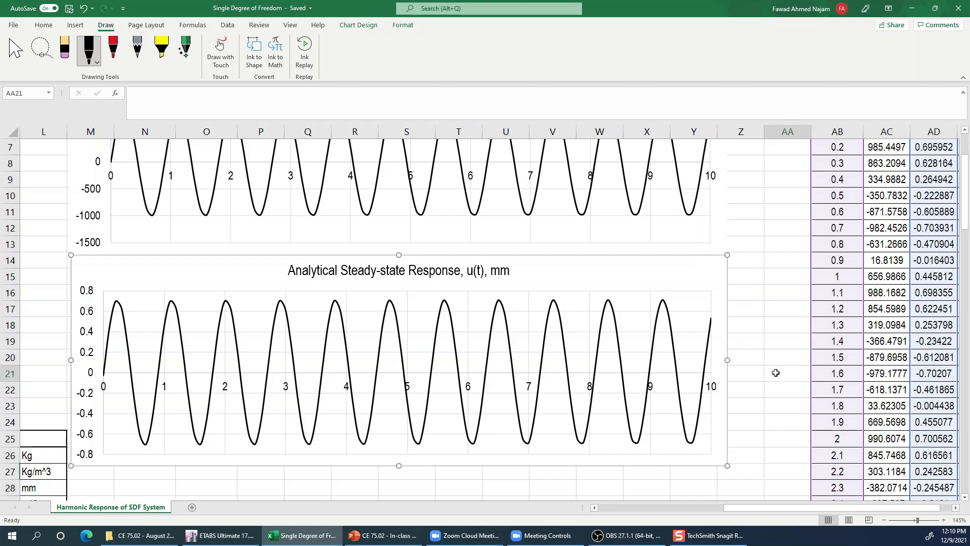
- Switch to ETABS and open the saved SDF System model, discarding the current changes
{"action": "left_click", "coordinate": [227, 535]}
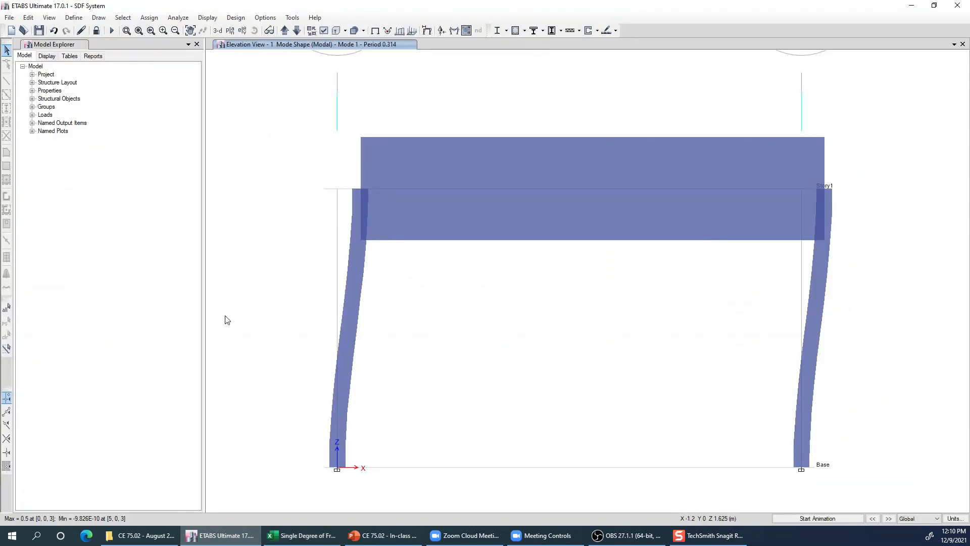
{"action": "left_click", "coordinate": [23, 30]}
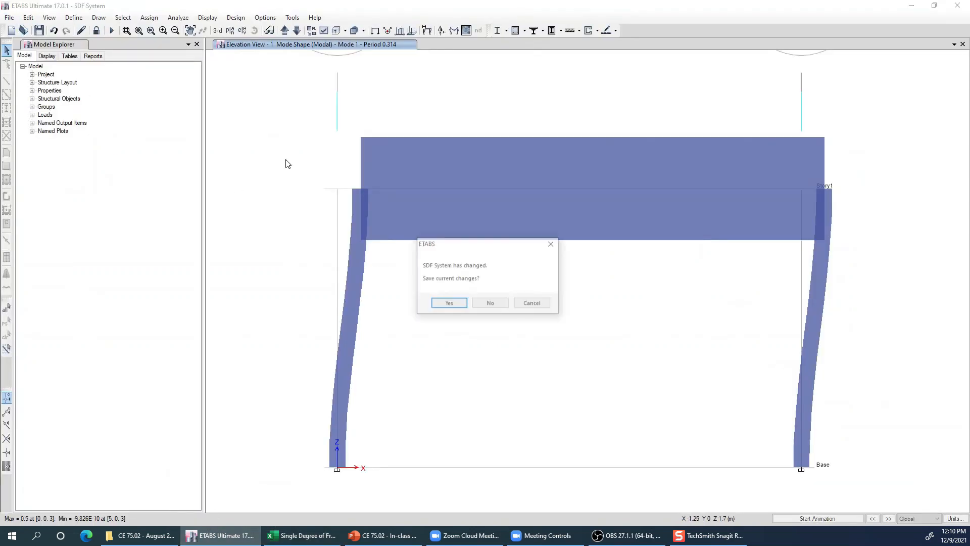
{"action": "left_click", "coordinate": [503, 304]}
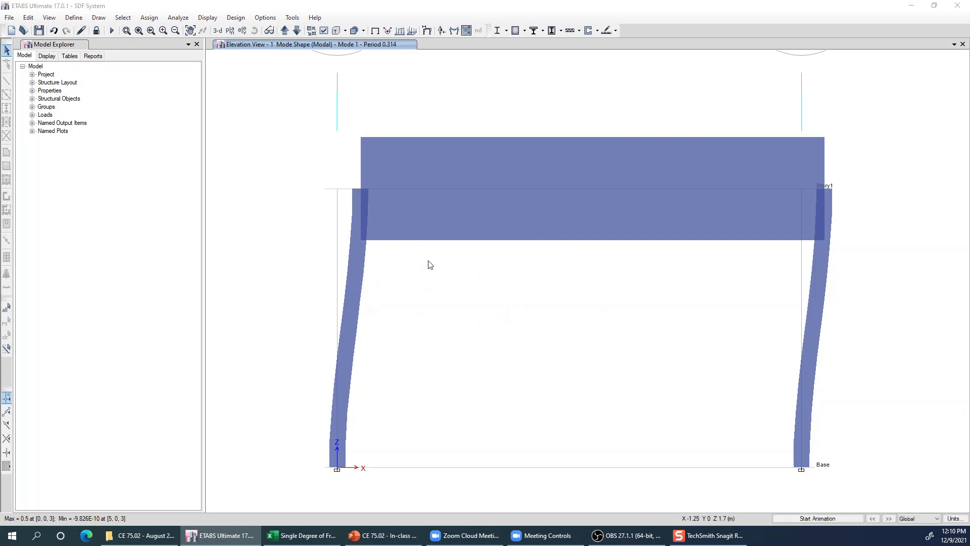
{"action": "double_click", "coordinate": [261, 84]}
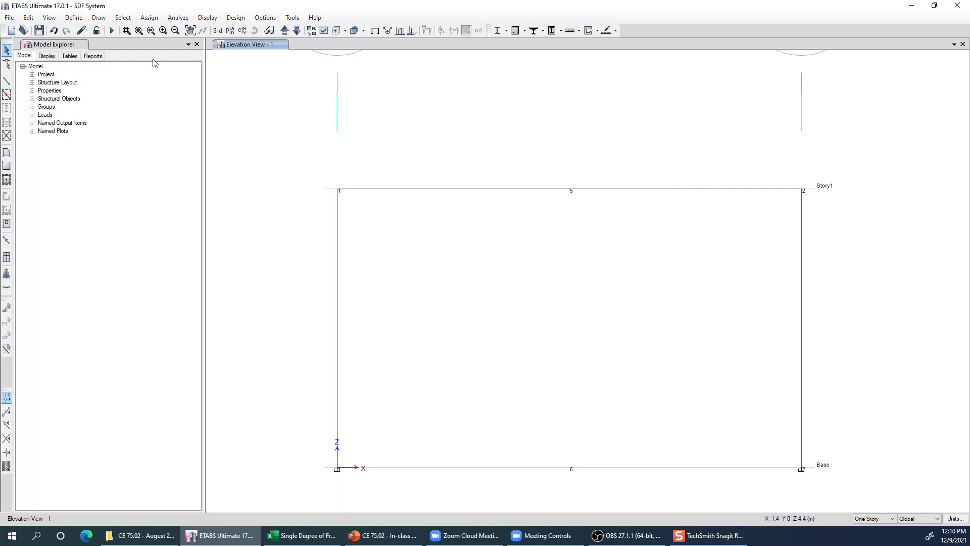
{"action": "left_click", "coordinate": [71, 19]}
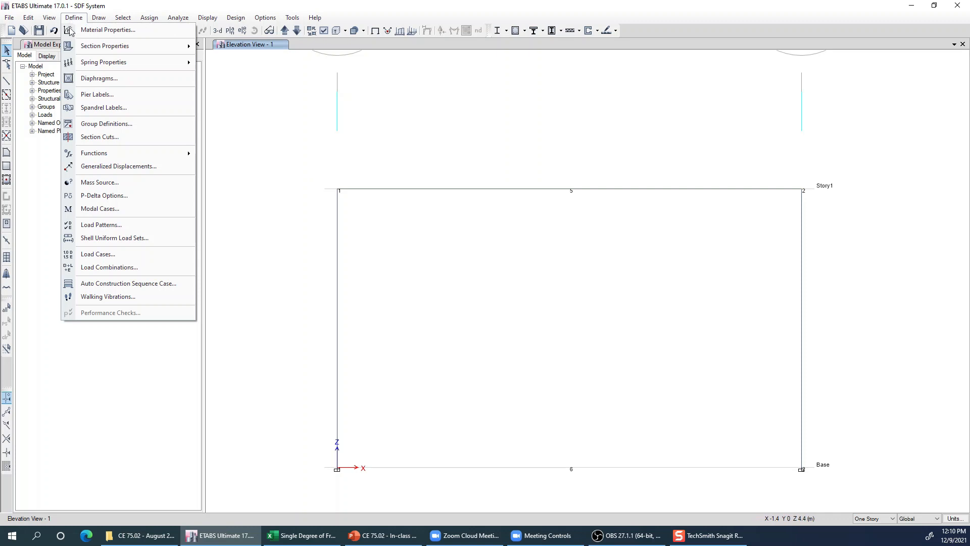
{"action": "mouse_move", "coordinate": [144, 154]}
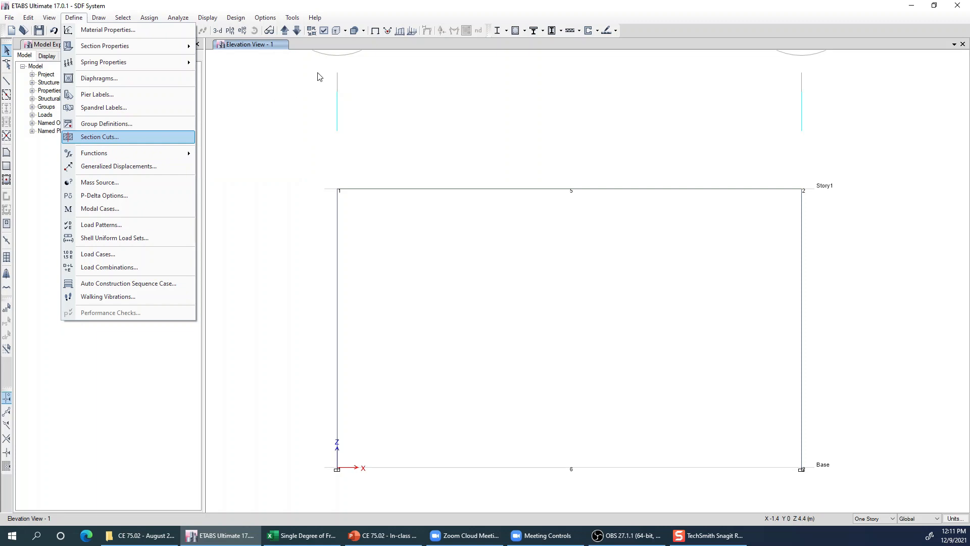
- Display the frames as extruded sections in the elevation view and turn off the joint labels
{"action": "left_click", "coordinate": [326, 32]}
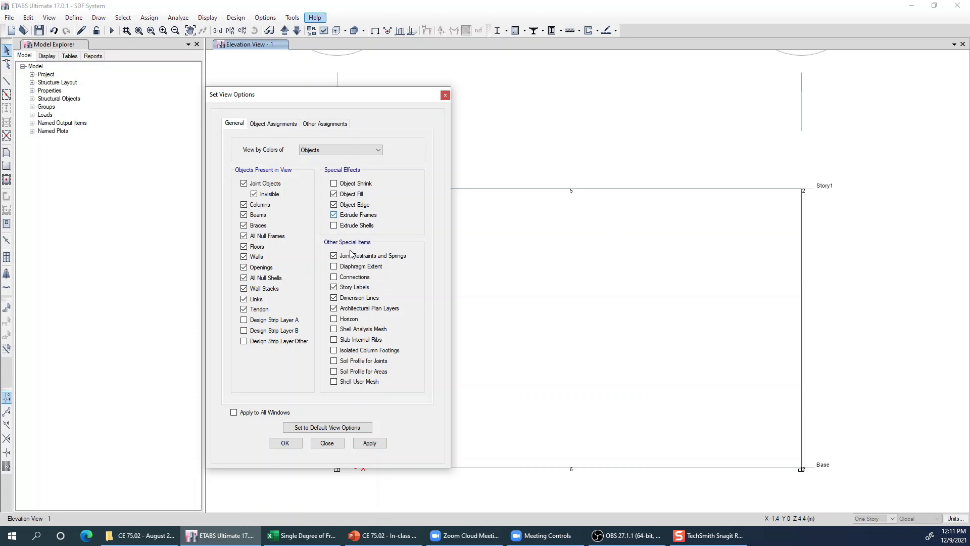
{"action": "left_click", "coordinate": [370, 442]}
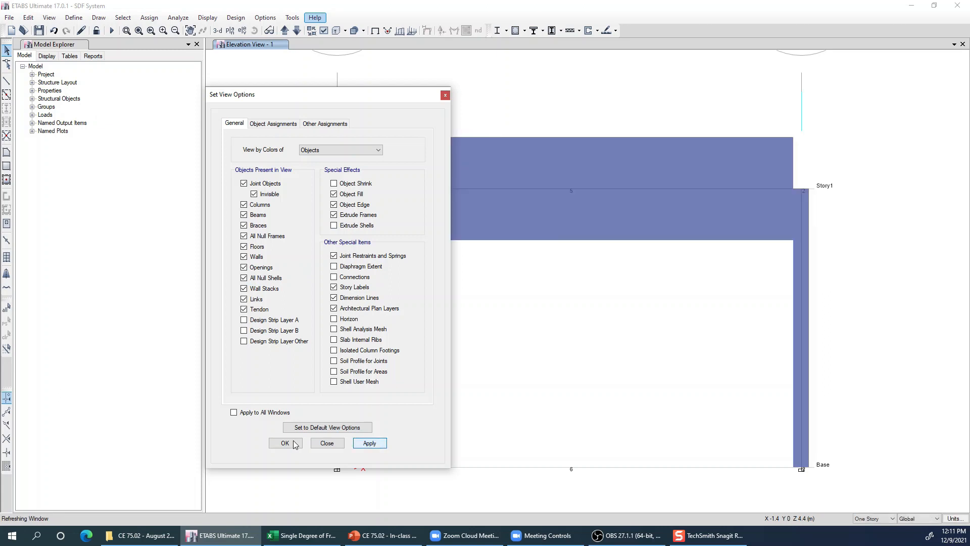
{"action": "left_click", "coordinate": [273, 124]}
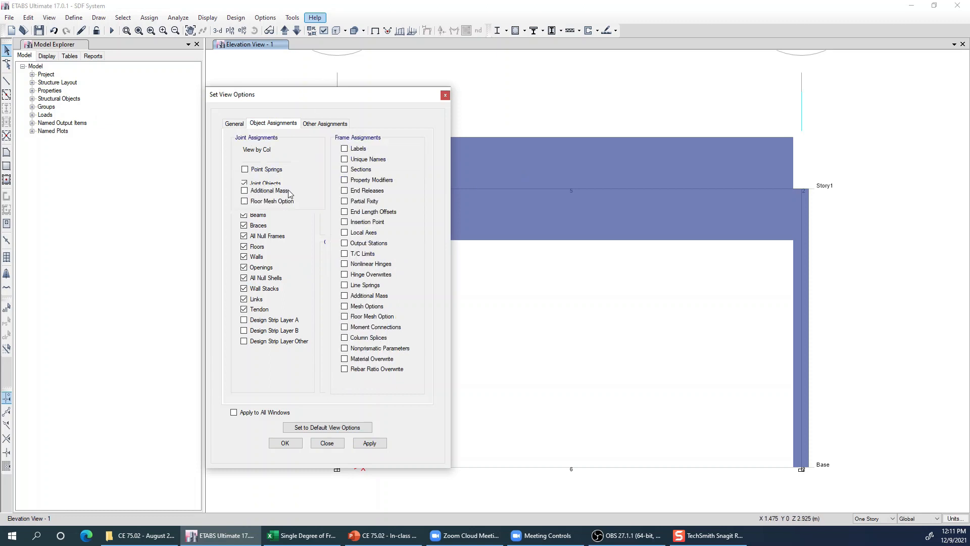
{"action": "left_click", "coordinate": [373, 443]}
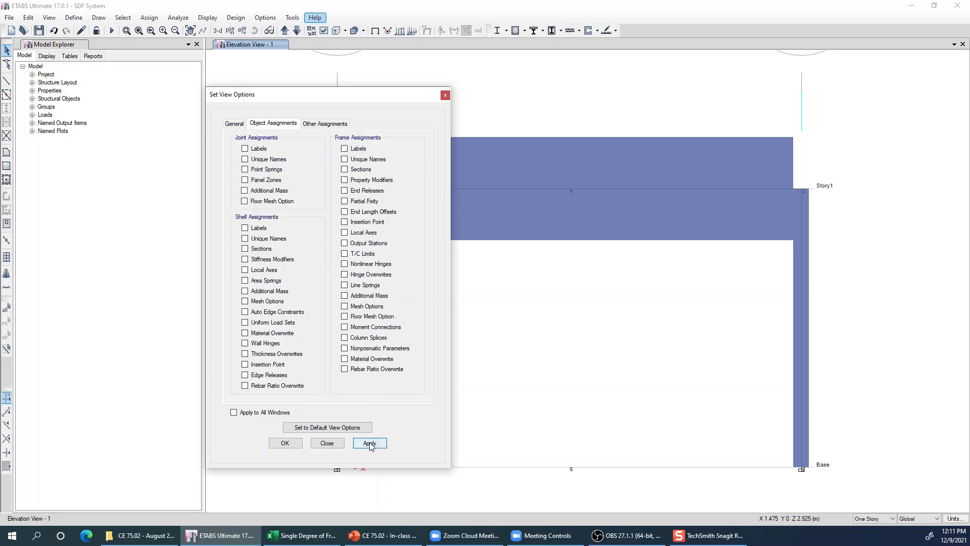
{"action": "left_click", "coordinate": [292, 445]}
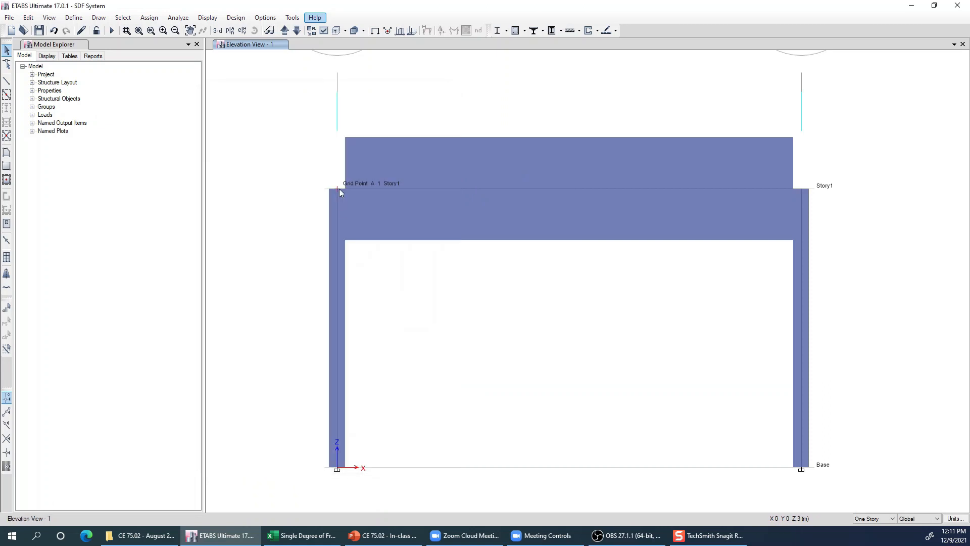
{"action": "left_click", "coordinate": [337, 189]}
{"action": "left_click", "coordinate": [338, 189]}
- Open the list of defined time history functions
{"action": "left_click", "coordinate": [71, 19]}
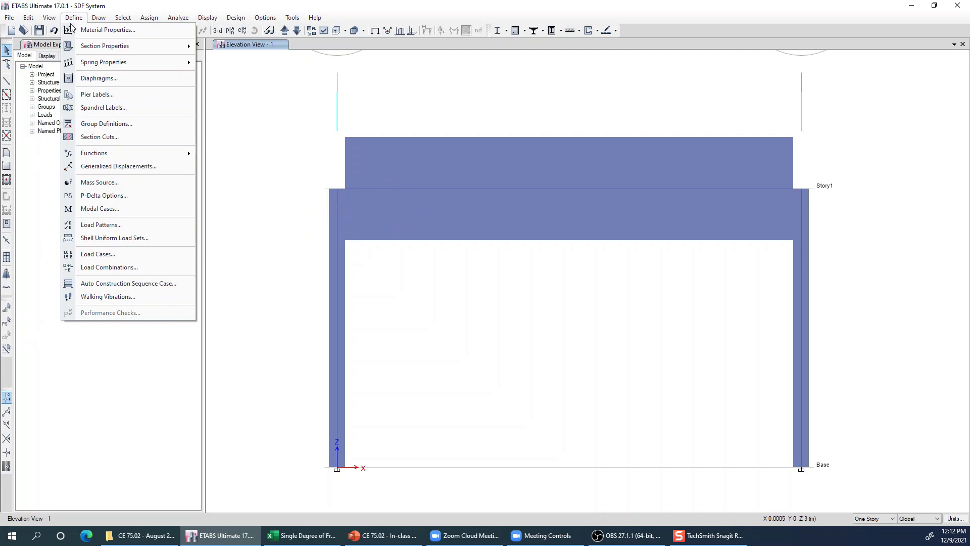
{"action": "mouse_move", "coordinate": [152, 153]}
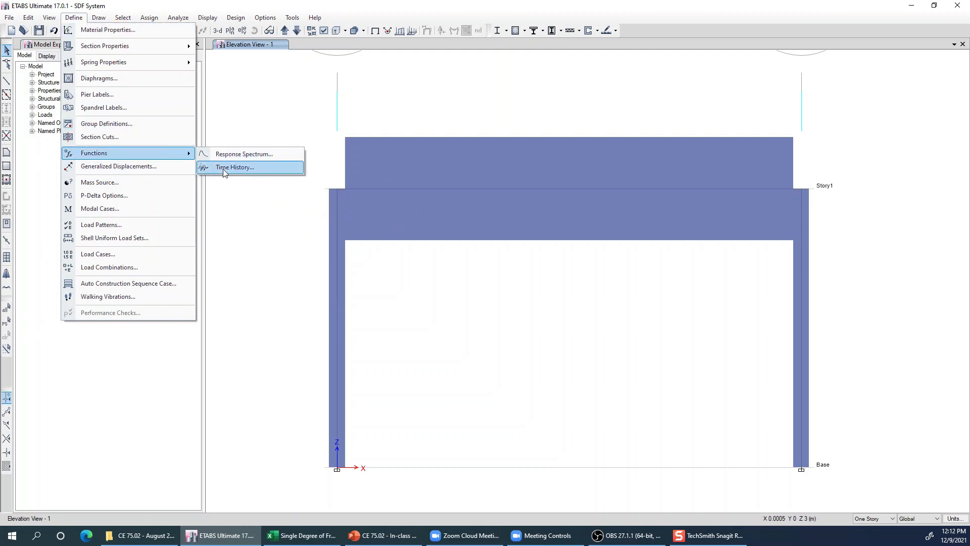
{"action": "left_click", "coordinate": [223, 170]}
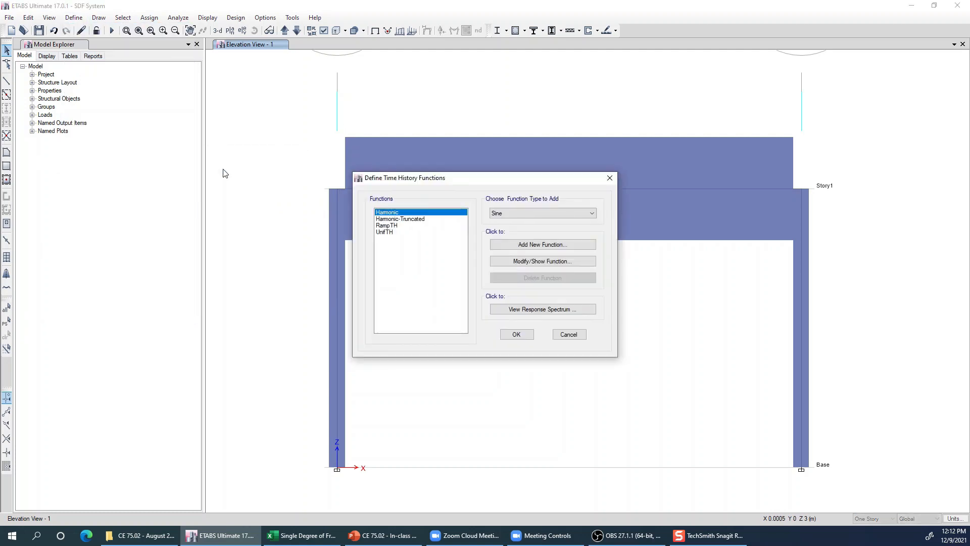
{"action": "left_click_drag", "start_coordinate": [473, 178], "coordinate": [396, 165]}
{"action": "left_click", "coordinate": [445, 199]}
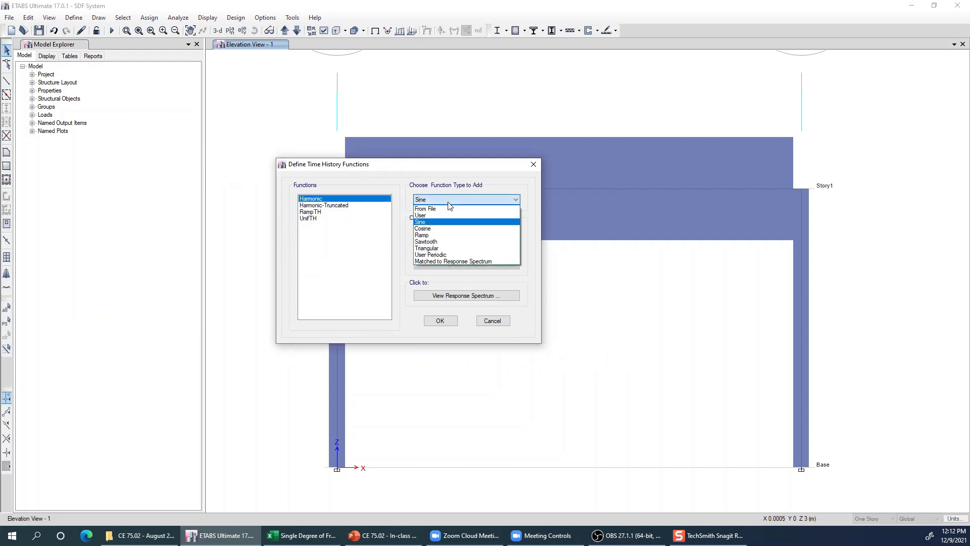
{"action": "left_click", "coordinate": [426, 223]}
{"action": "left_click", "coordinate": [457, 231]}
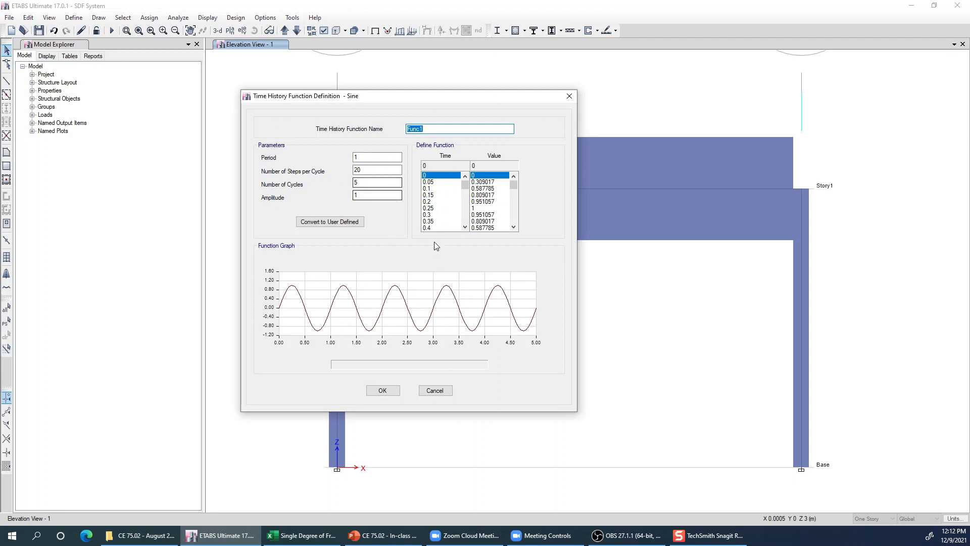
{"action": "mouse_move", "coordinate": [376, 281]}
{"action": "left_click", "coordinate": [434, 390]}
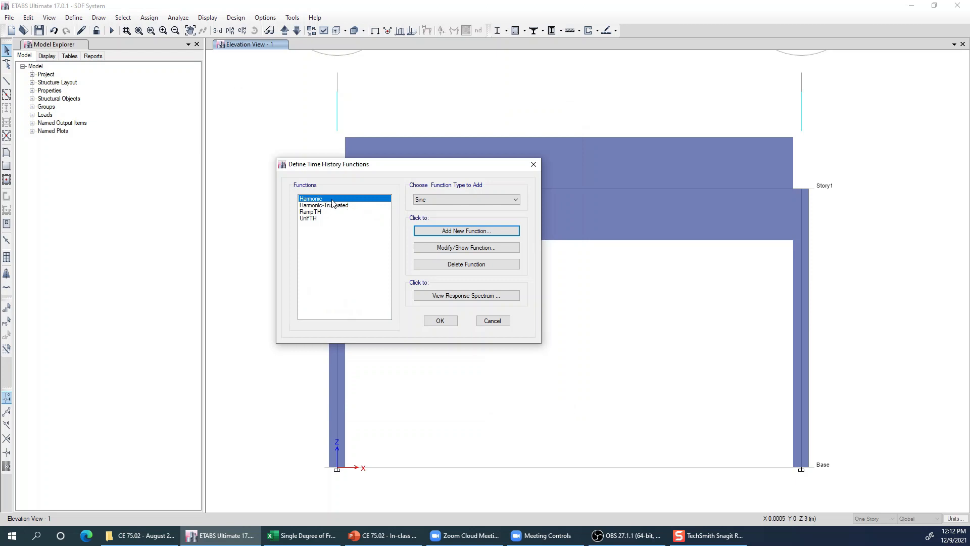
- Open the definition of the existing Harmonic sine function and examine its period and function graph
{"action": "left_click", "coordinate": [322, 200]}
{"action": "left_click", "coordinate": [323, 204]}
{"action": "left_click", "coordinate": [324, 200]}
{"action": "left_click", "coordinate": [429, 247]}
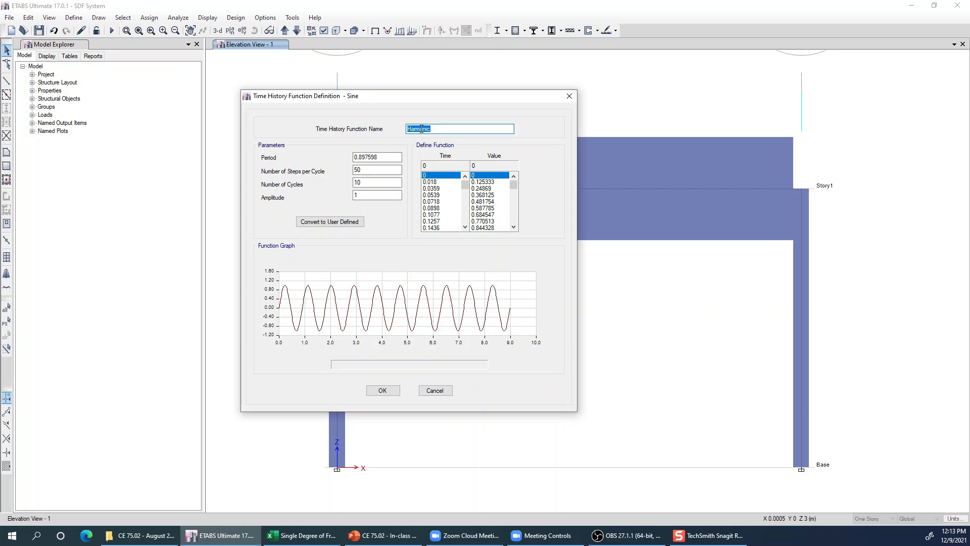
{"action": "key", "text": "Tab"}
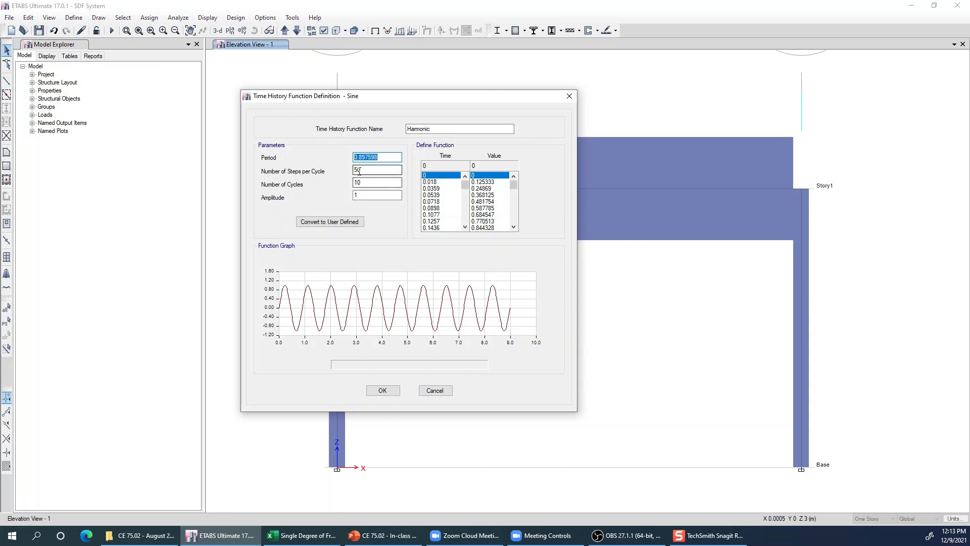
{"action": "left_click", "coordinate": [303, 304]}
{"action": "left_click", "coordinate": [384, 158]}
- Switch to the Excel workbook and check the T bar formula in the loading inputs
{"action": "left_click", "coordinate": [310, 537]}
{"action": "left_click_drag", "start_coordinate": [735, 507], "coordinate": [598, 516]}
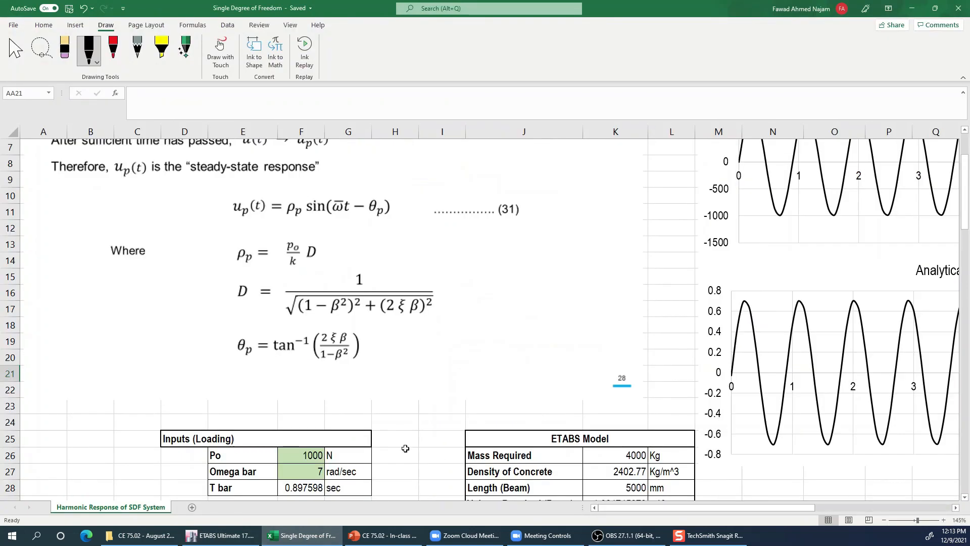
{"action": "scroll", "coordinate": [424, 454], "scroll_direction": "down", "scroll_amount": 3}
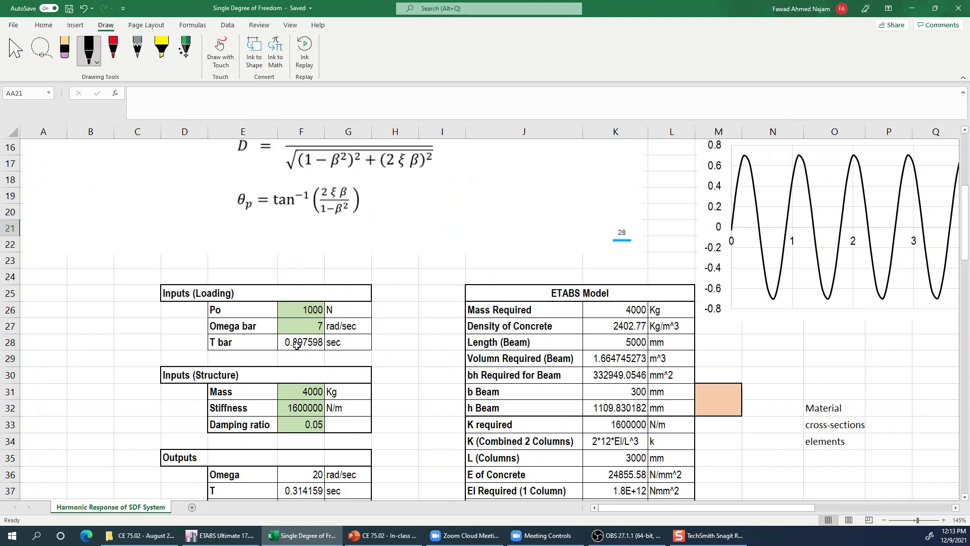
{"action": "left_click", "coordinate": [312, 344]}
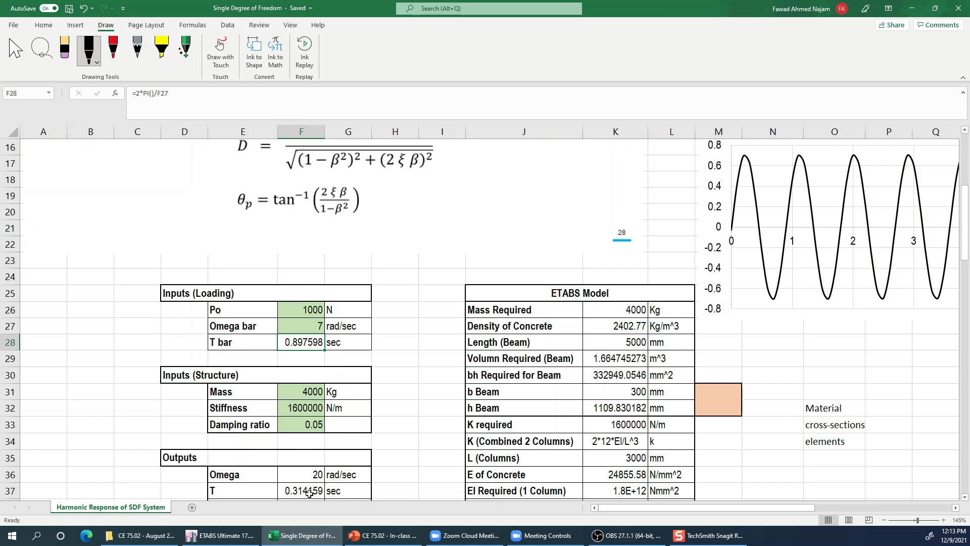
- Return to ETABS, review the Harmonic sine function's period, steps per cycle, number of cycles and amplitude, and accept the function definitions
{"action": "left_click", "coordinate": [233, 535]}
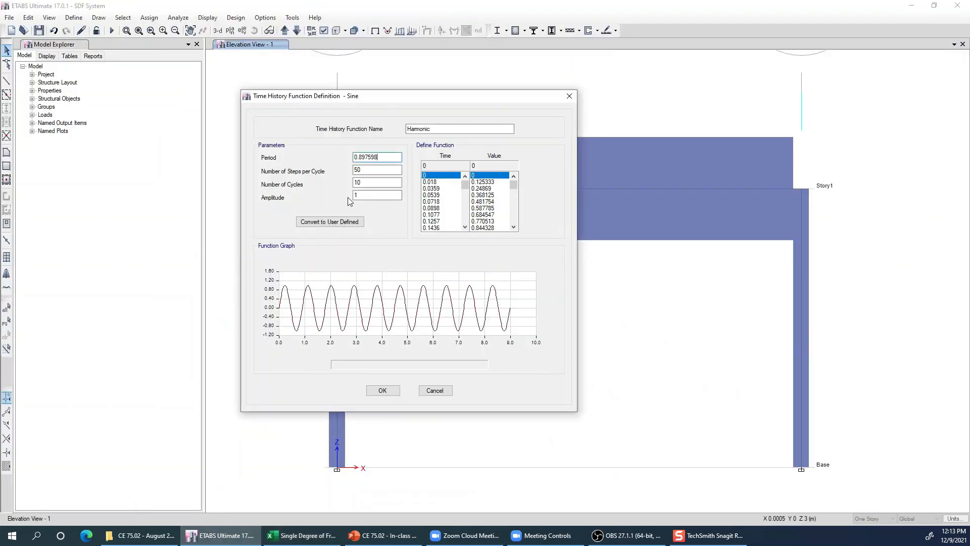
{"action": "left_click_drag", "start_coordinate": [399, 157], "coordinate": [352, 156]}
{"action": "left_click", "coordinate": [367, 172]}
{"action": "left_click", "coordinate": [374, 184]}
{"action": "mouse_move", "coordinate": [465, 186]}
{"action": "left_mouse_down"}
{"action": "mouse_move", "coordinate": [466, 218]}
{"action": "mouse_move", "coordinate": [464, 179]}
{"action": "left_mouse_up"}
{"action": "left_click_drag", "start_coordinate": [361, 182], "coordinate": [348, 185]}
{"action": "key", "text": "Tab"}
{"action": "left_click", "coordinate": [364, 197]}
{"action": "mouse_move", "coordinate": [287, 299]}
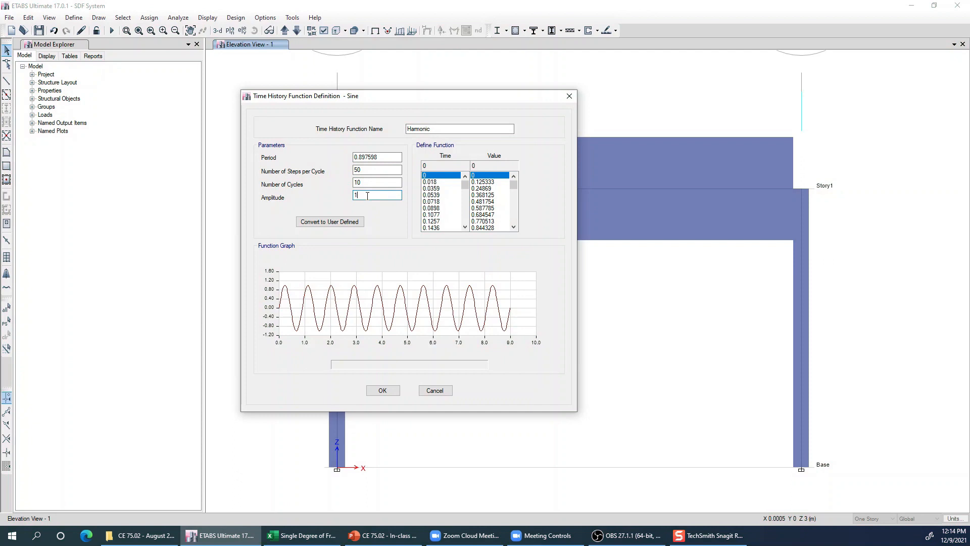
{"action": "left_click_drag", "start_coordinate": [369, 197], "coordinate": [340, 195]}
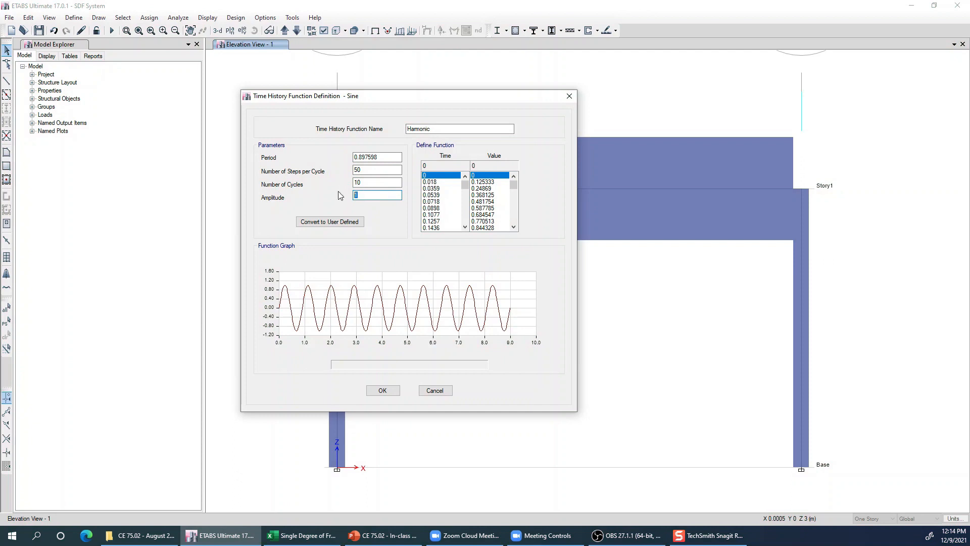
{"action": "left_click", "coordinate": [396, 392]}
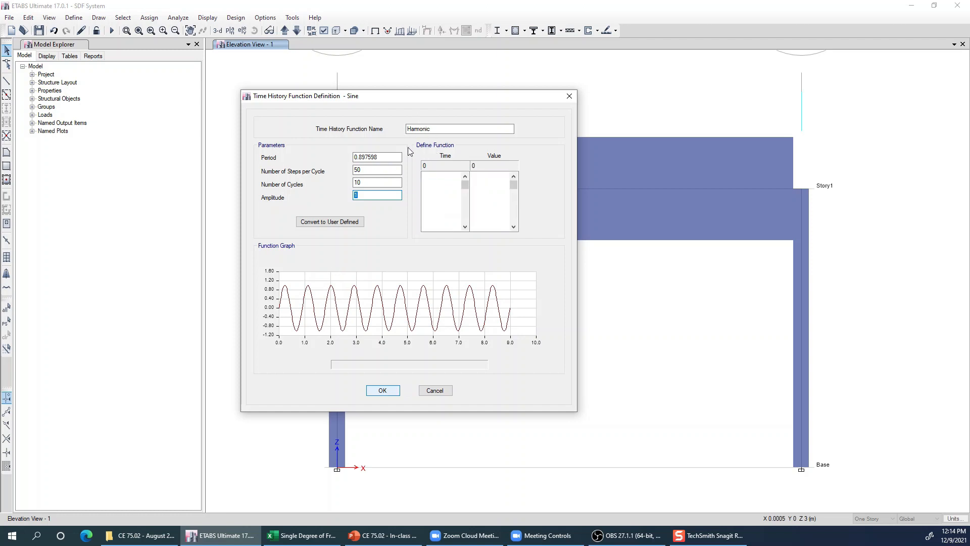
{"action": "key", "text": "Return"}
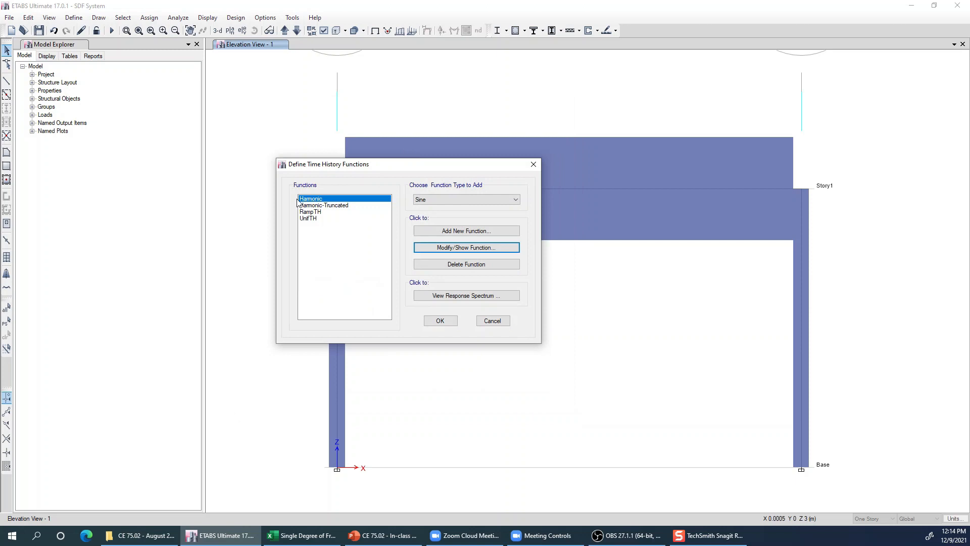
{"action": "left_click", "coordinate": [440, 321]}
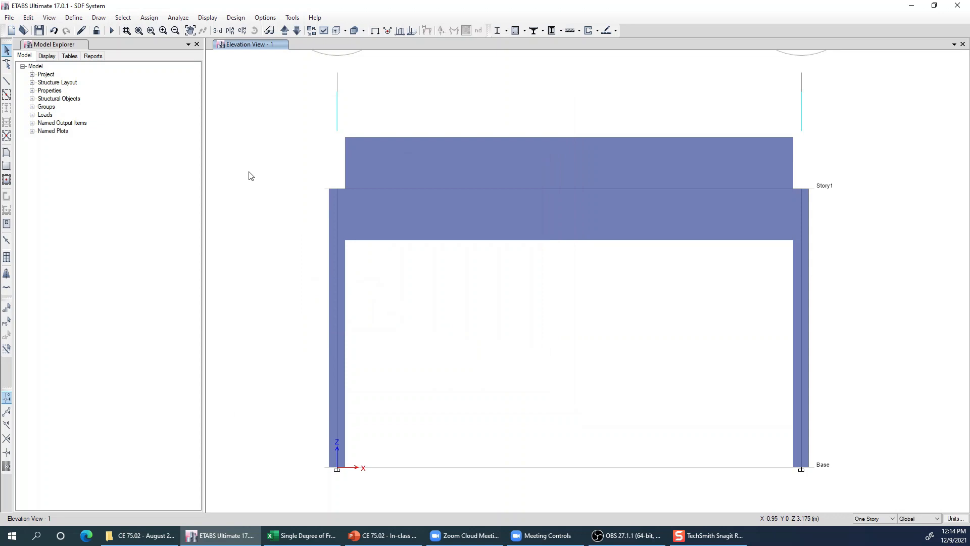
- Open the load pattern definitions, examine the Harmonic pattern's name and available load types, and close them without changes
{"action": "left_click", "coordinate": [76, 19]}
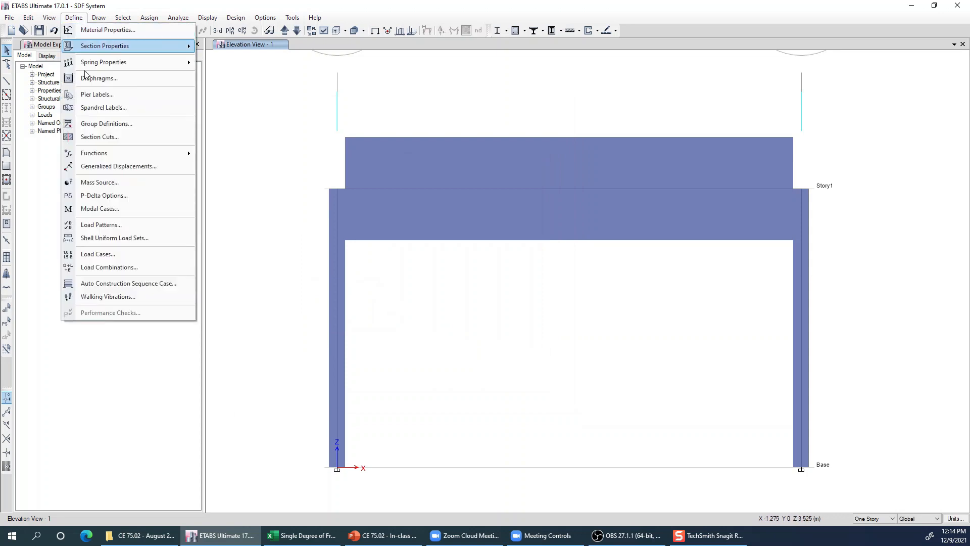
{"action": "left_click", "coordinate": [107, 227]}
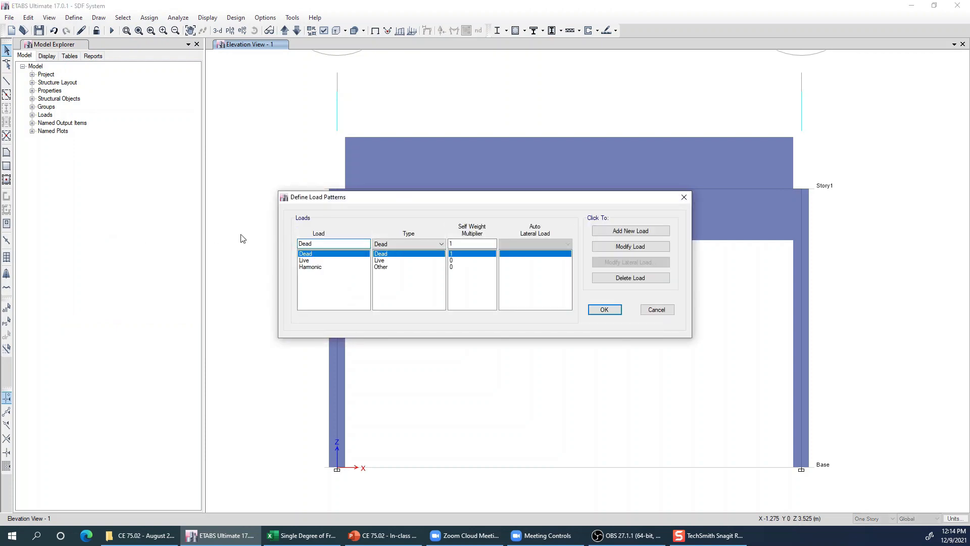
{"action": "left_click", "coordinate": [318, 267]}
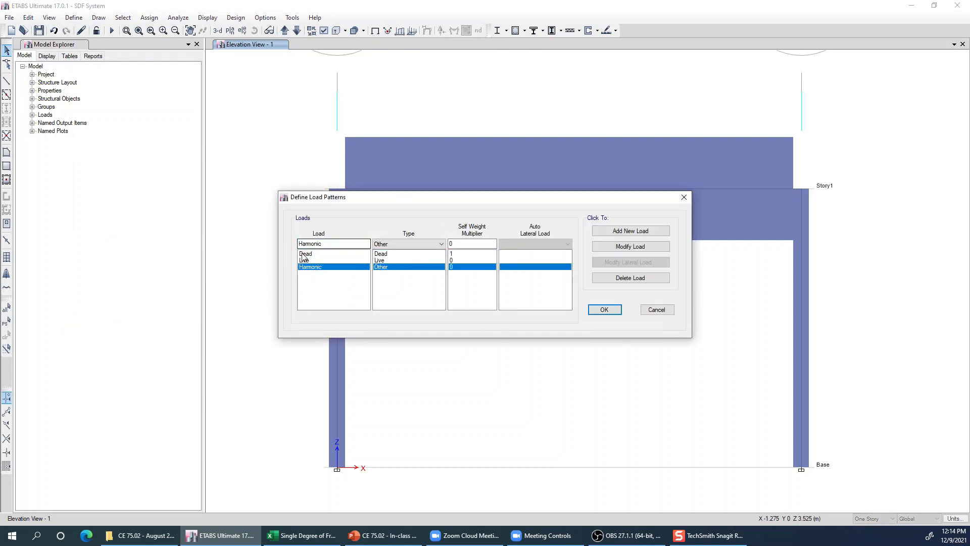
{"action": "left_click_drag", "start_coordinate": [325, 244], "coordinate": [291, 246]}
{"action": "left_click", "coordinate": [411, 244]}
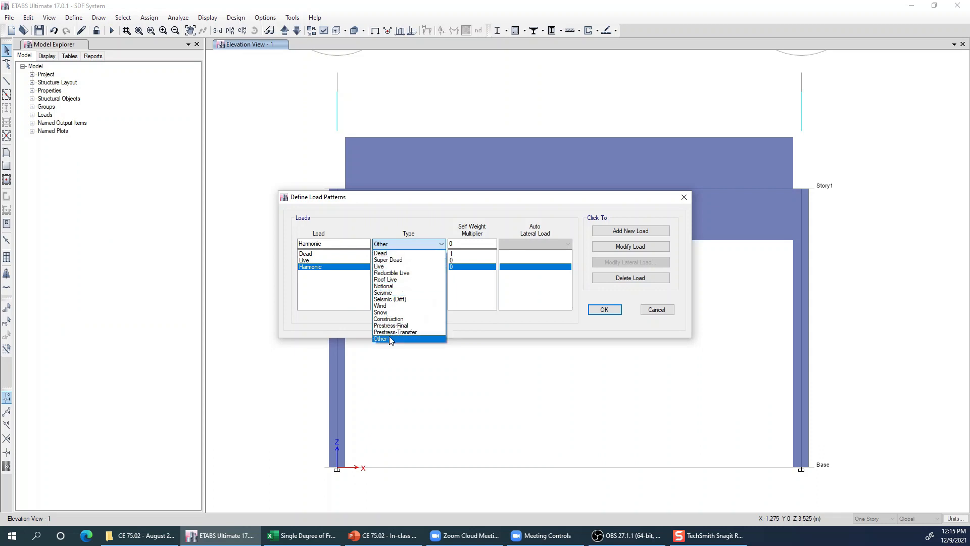
{"action": "left_click", "coordinate": [405, 241]}
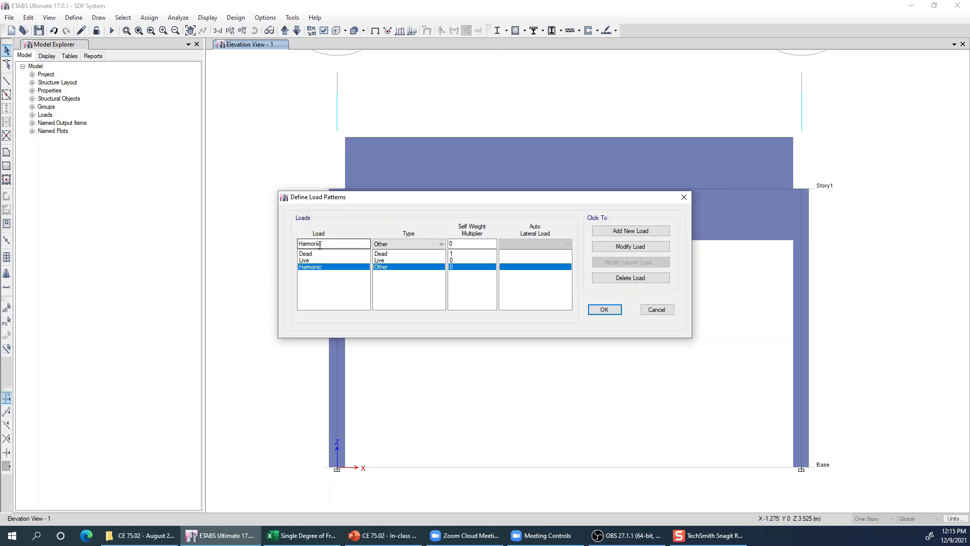
{"action": "left_click", "coordinate": [656, 309]}
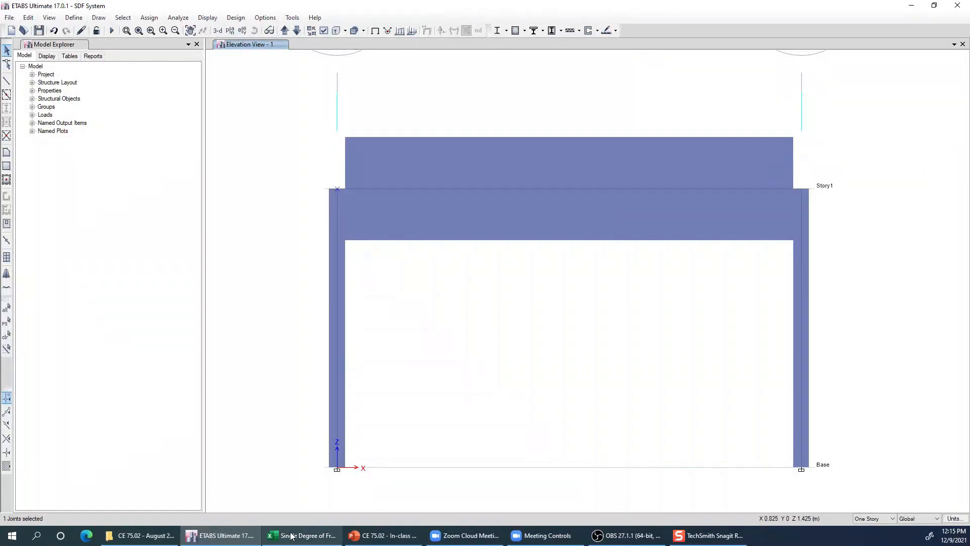
- Switch to the Excel workbook and examine the analytical response chart, the natural period T and the factor D in the outputs
{"action": "left_click", "coordinate": [291, 536]}
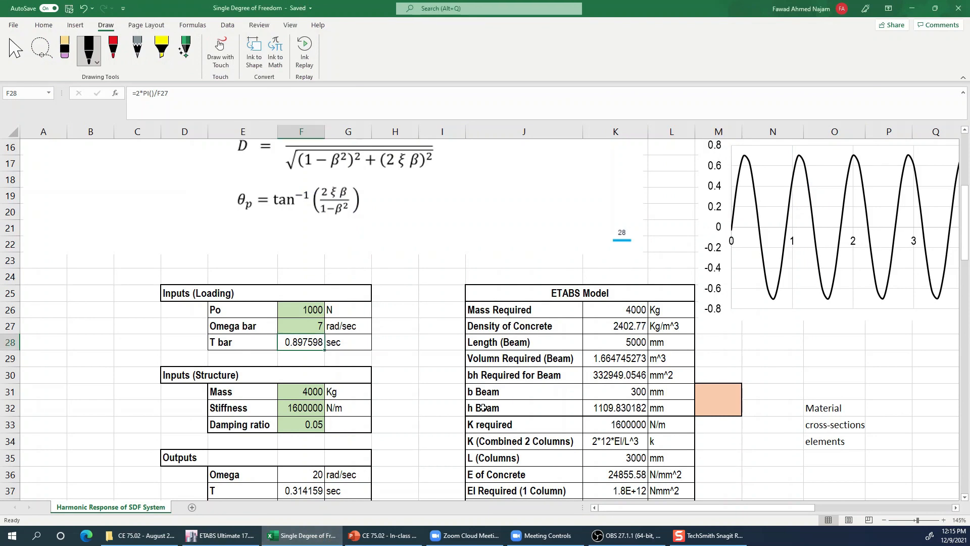
{"action": "left_click_drag", "start_coordinate": [735, 509], "coordinate": [834, 511]}
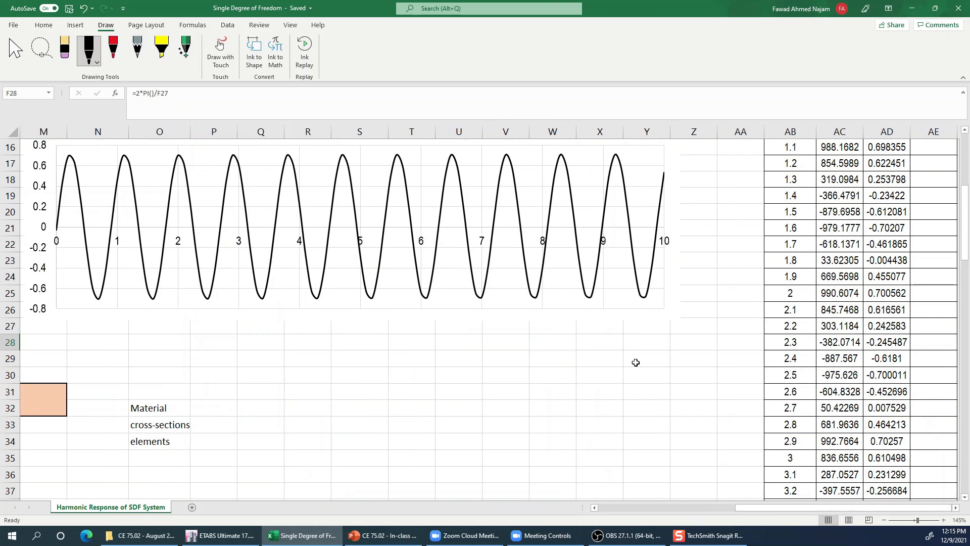
{"action": "left_click_drag", "start_coordinate": [754, 511], "coordinate": [614, 512]}
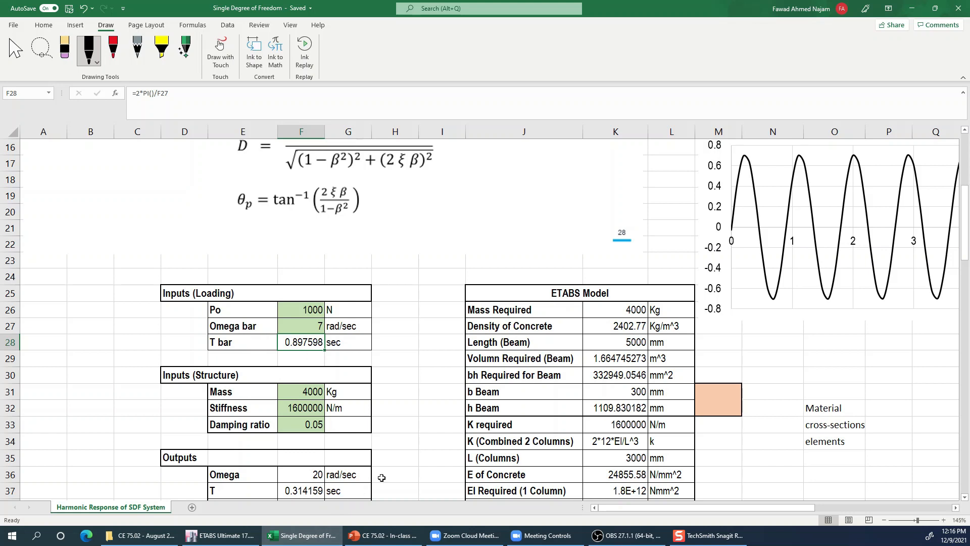
{"action": "scroll", "coordinate": [382, 478], "scroll_direction": "down", "scroll_amount": 1}
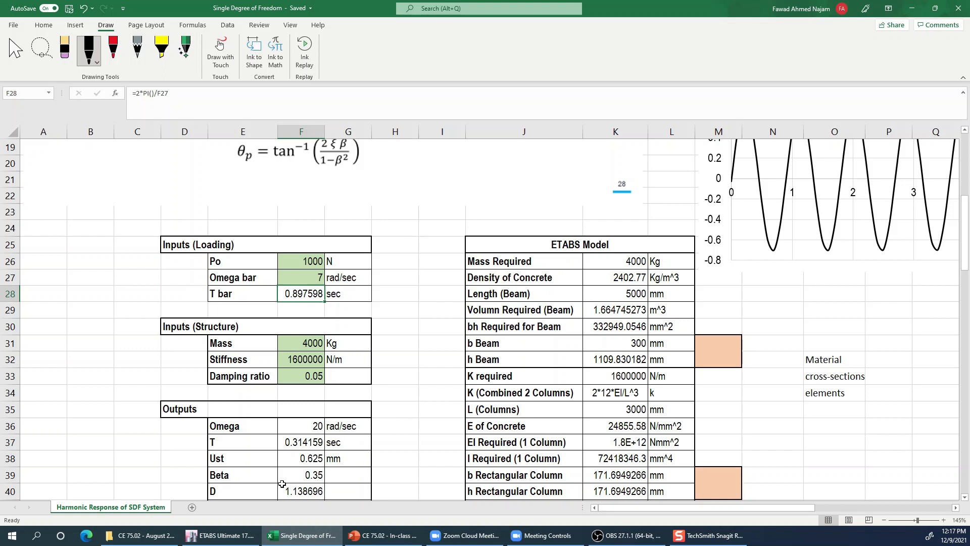
{"action": "left_click", "coordinate": [299, 444]}
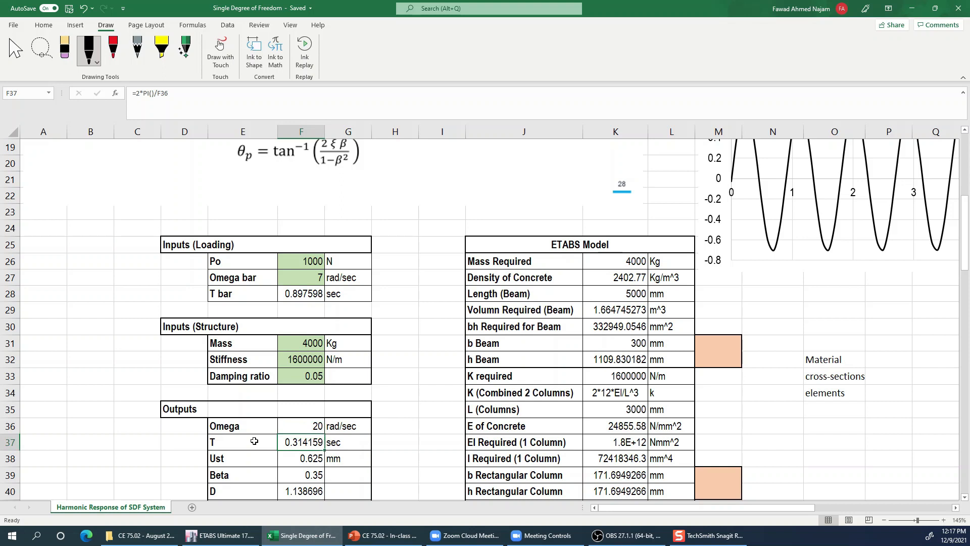
{"action": "left_click", "coordinate": [254, 441], "text": "shift"}
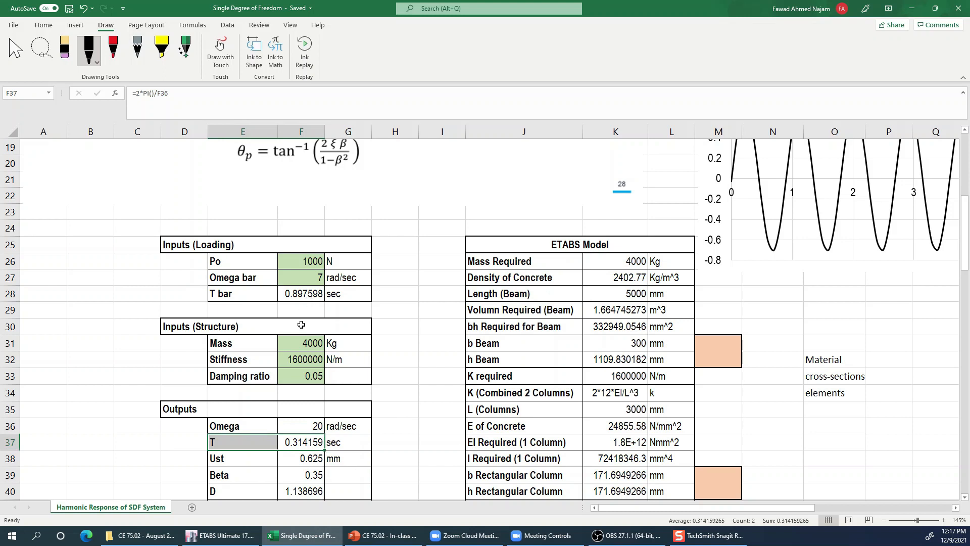
{"action": "scroll", "coordinate": [395, 403], "scroll_direction": "up", "scroll_amount": 1}
{"action": "scroll", "coordinate": [395, 403], "scroll_direction": "down", "scroll_amount": 5}
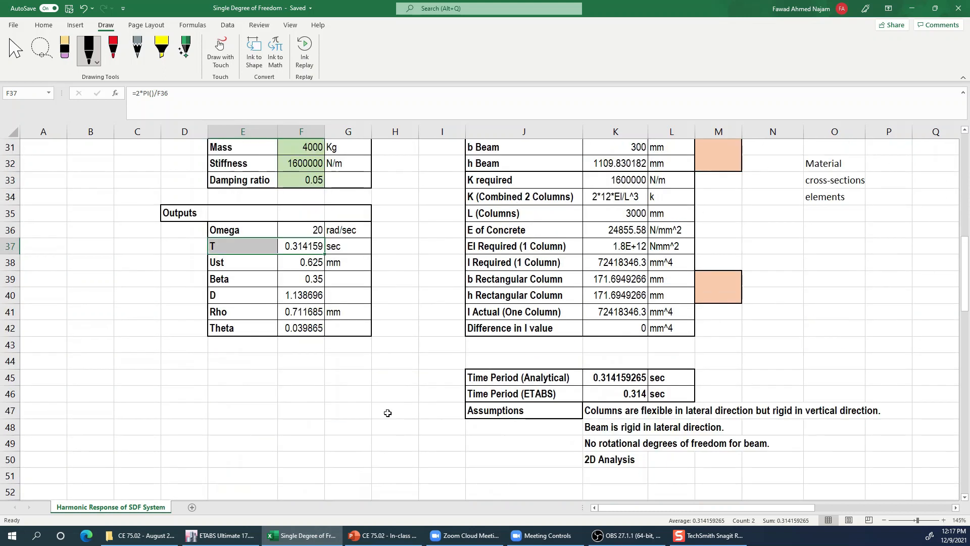
{"action": "left_click_drag", "start_coordinate": [258, 297], "coordinate": [303, 297]}
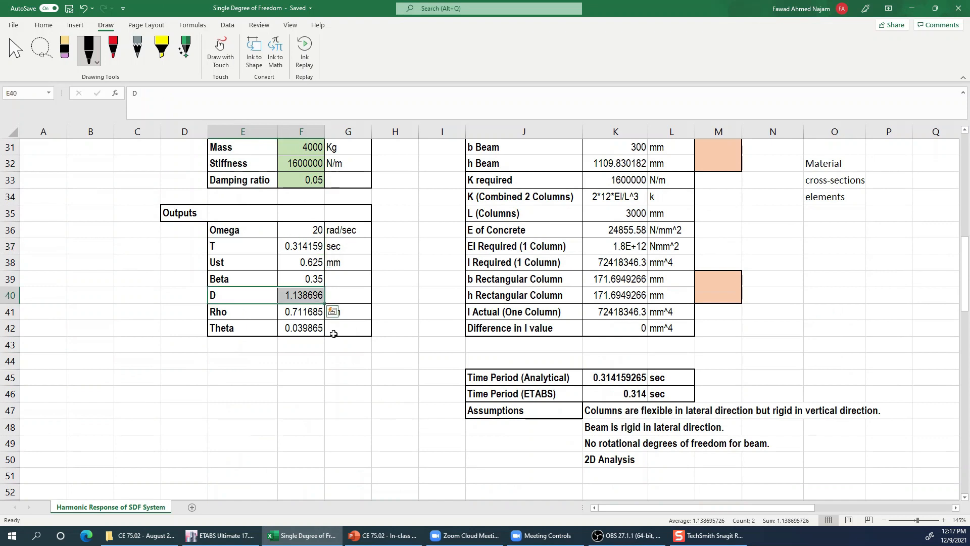
- Examine the steady-state response equations and the loading inputs Po, Omega bar and T bar
{"action": "scroll", "coordinate": [397, 386], "scroll_direction": "up", "scroll_amount": 2}
{"action": "scroll", "coordinate": [398, 387], "scroll_direction": "up", "scroll_amount": 1}
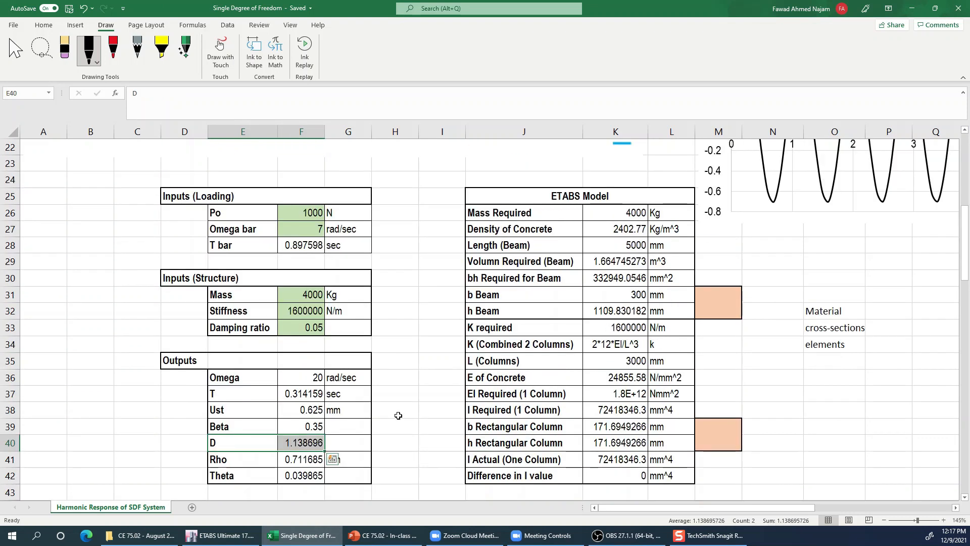
{"action": "scroll", "coordinate": [395, 423], "scroll_direction": "up", "scroll_amount": 5}
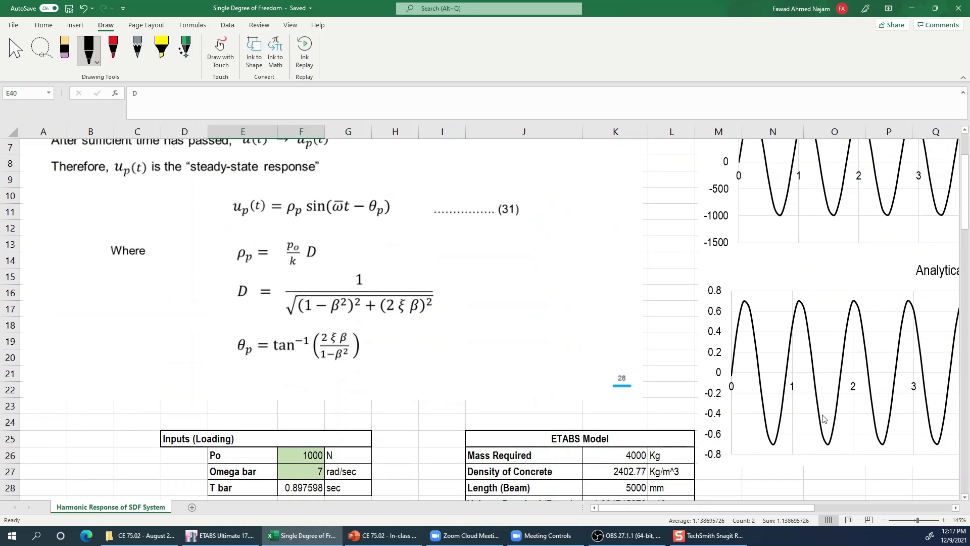
{"action": "scroll", "coordinate": [438, 396], "scroll_direction": "down", "scroll_amount": 3}
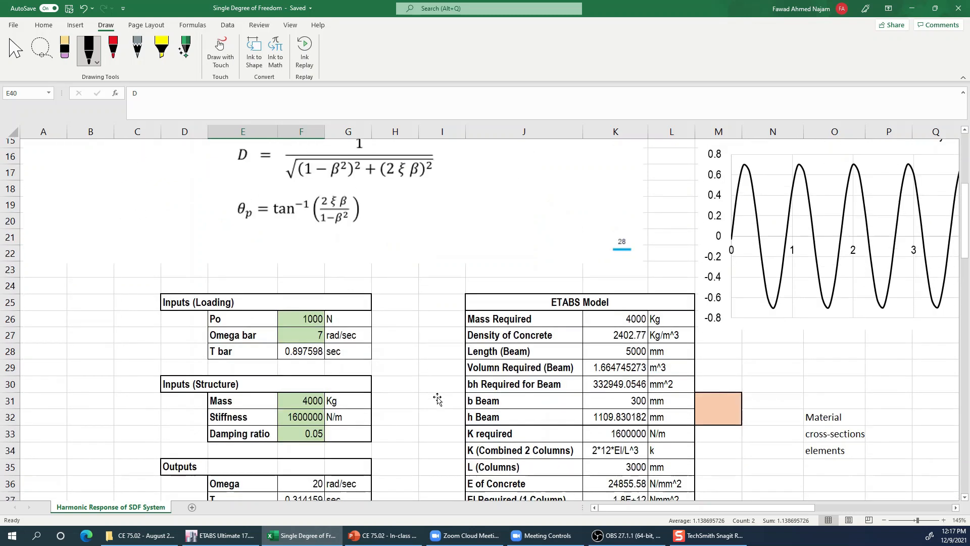
{"action": "scroll", "coordinate": [437, 397], "scroll_direction": "down", "scroll_amount": 1}
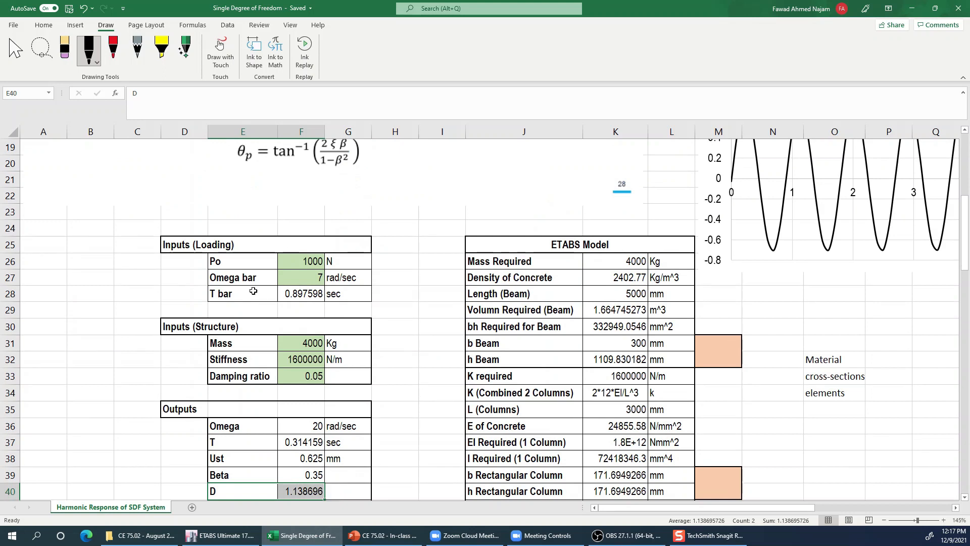
{"action": "left_click_drag", "start_coordinate": [253, 279], "coordinate": [303, 294]}
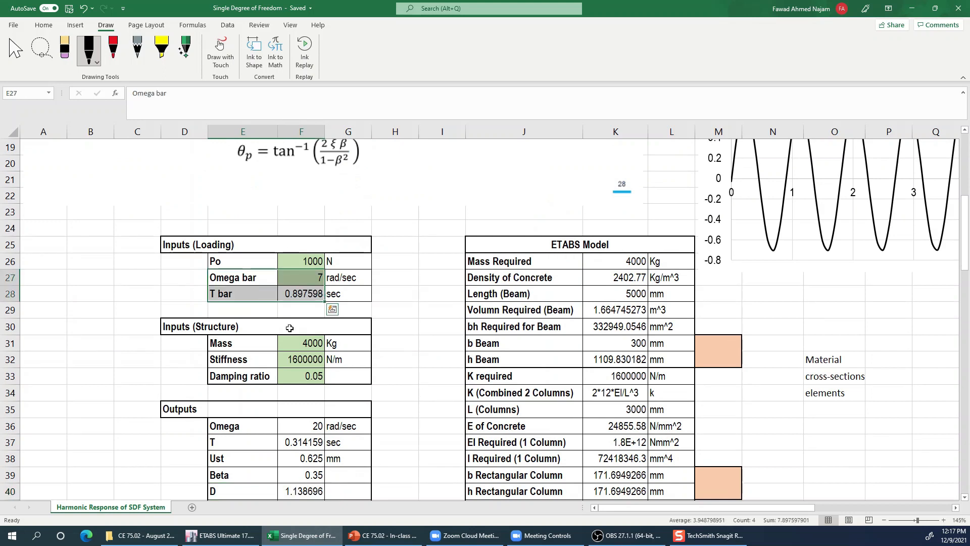
{"action": "left_click_drag", "start_coordinate": [309, 277], "coordinate": [348, 278]}
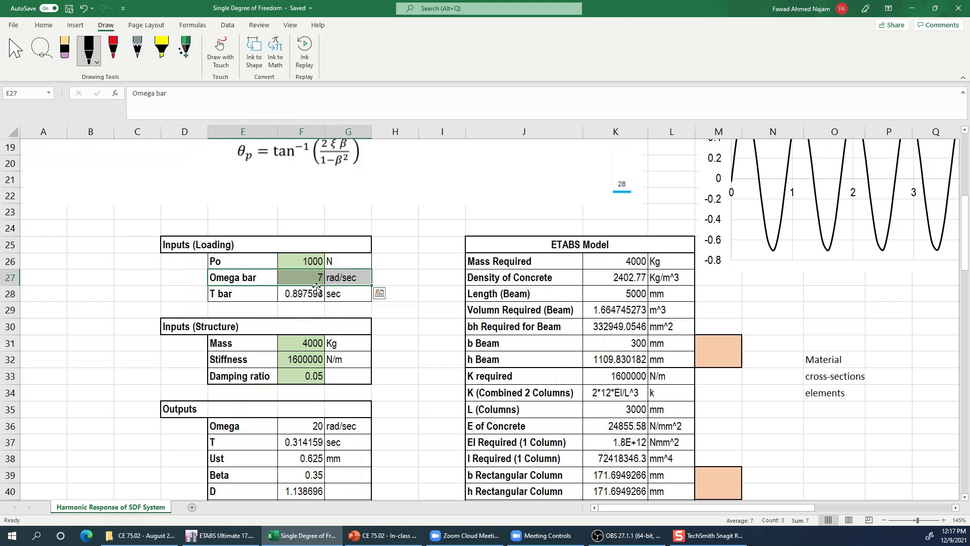
{"action": "left_click_drag", "start_coordinate": [332, 277], "coordinate": [251, 266]}
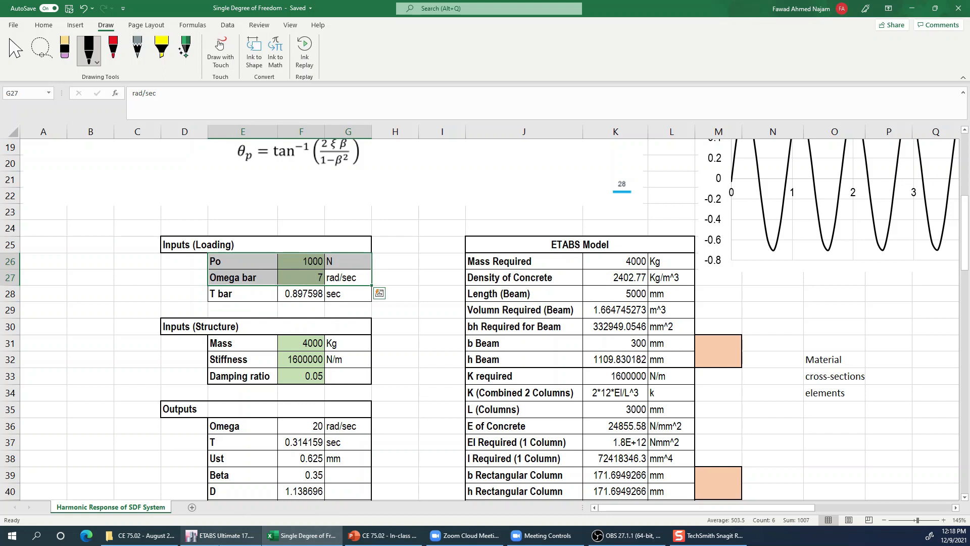
- Return to ETABS and assign a 1 kN global X force in the Harmonic pattern to the left Story1 joint, replacing existing loads
{"action": "mouse_move", "coordinate": [223, 535]}
{"action": "left_click", "coordinate": [273, 523]}
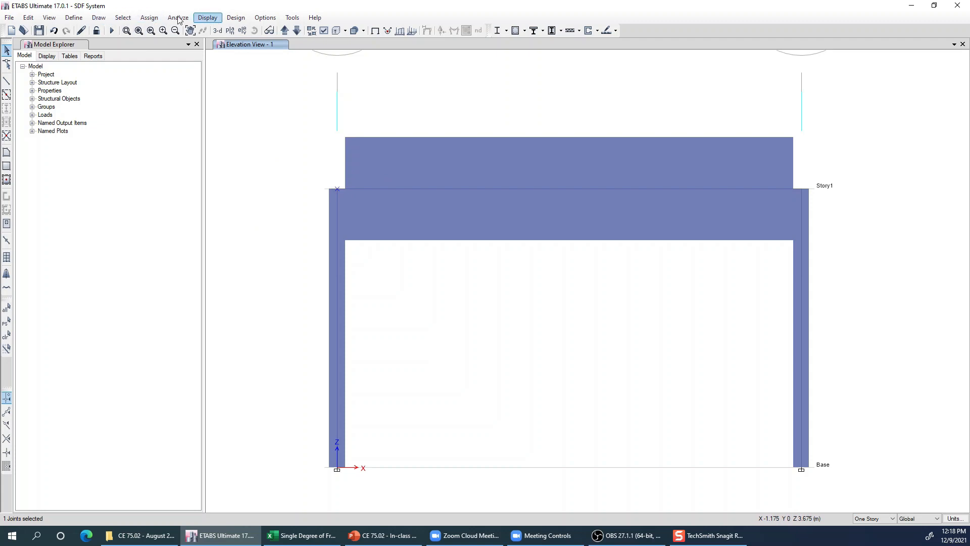
{"action": "left_click", "coordinate": [149, 18]}
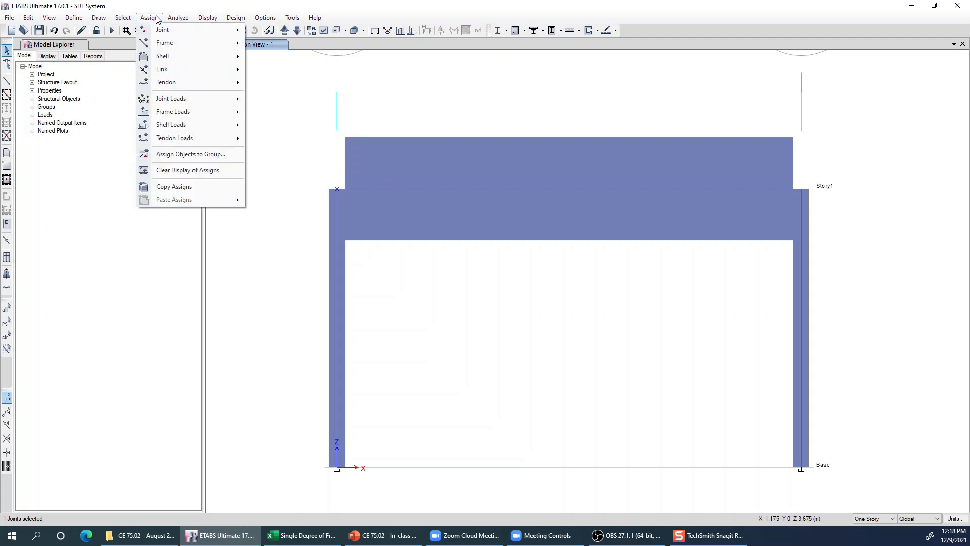
{"action": "mouse_move", "coordinate": [166, 101]}
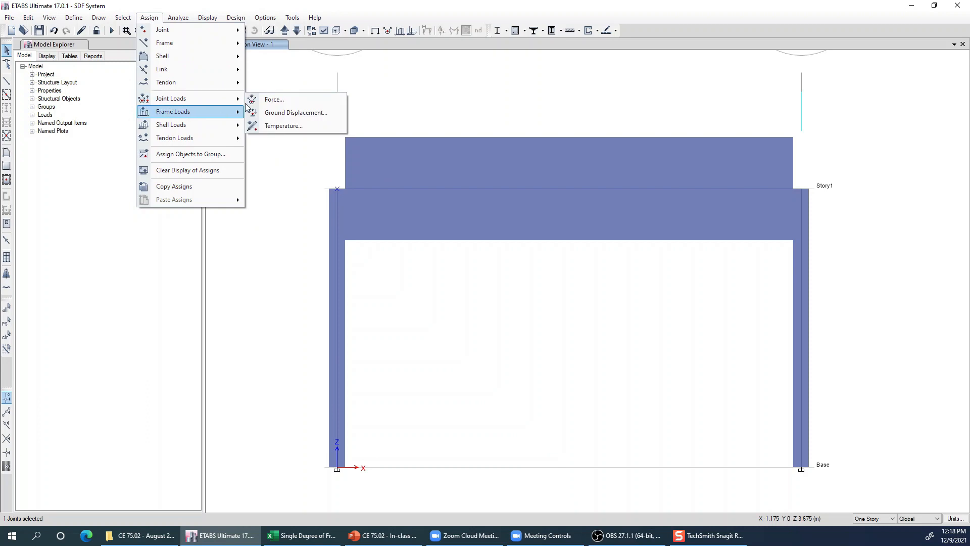
{"action": "left_click", "coordinate": [278, 101]}
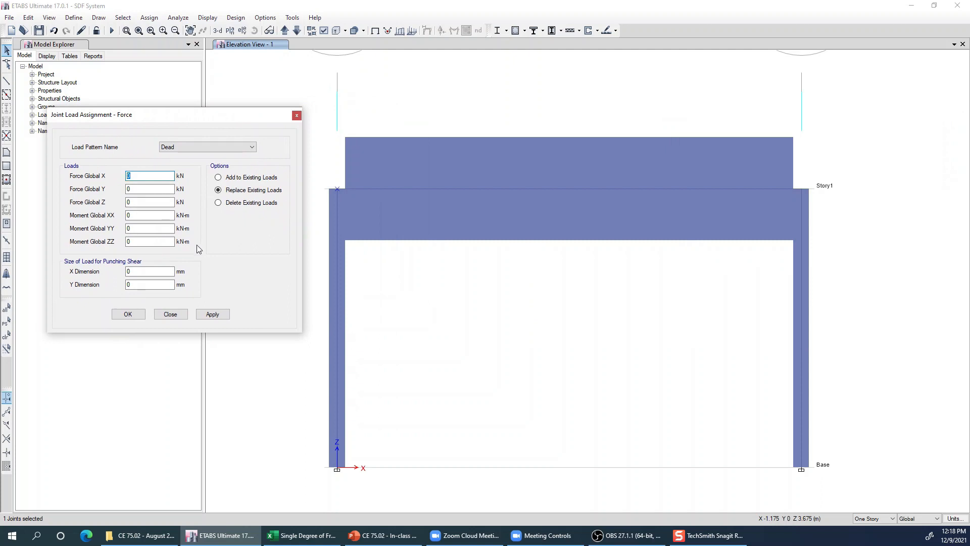
{"action": "type", "text": "1"}
{"action": "left_click", "coordinate": [214, 147]}
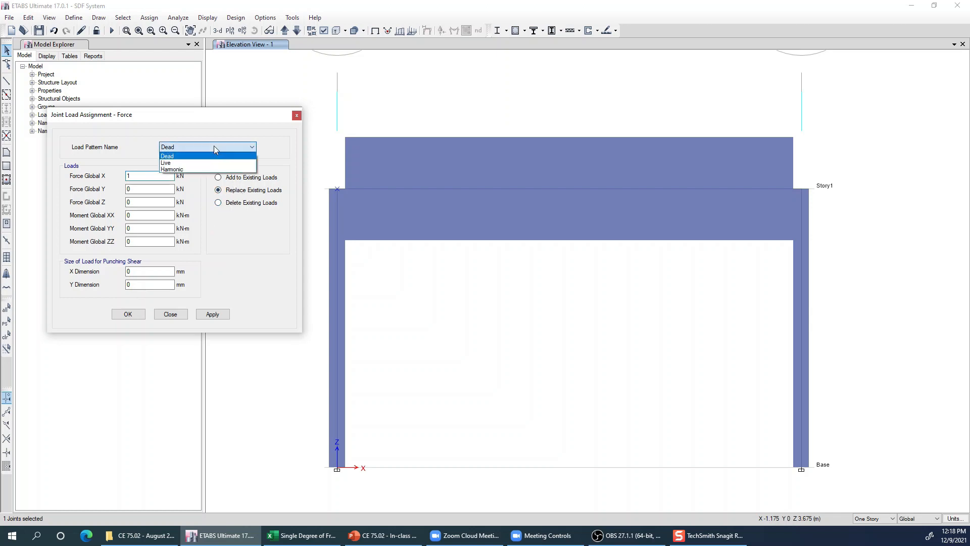
{"action": "left_click", "coordinate": [178, 170]}
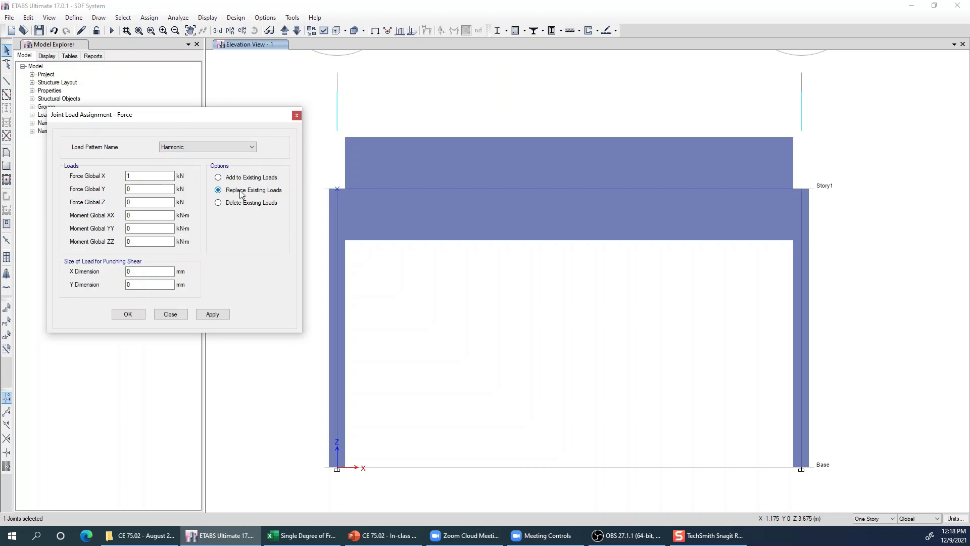
{"action": "left_click", "coordinate": [214, 315]}
{"action": "left_click", "coordinate": [140, 317]}
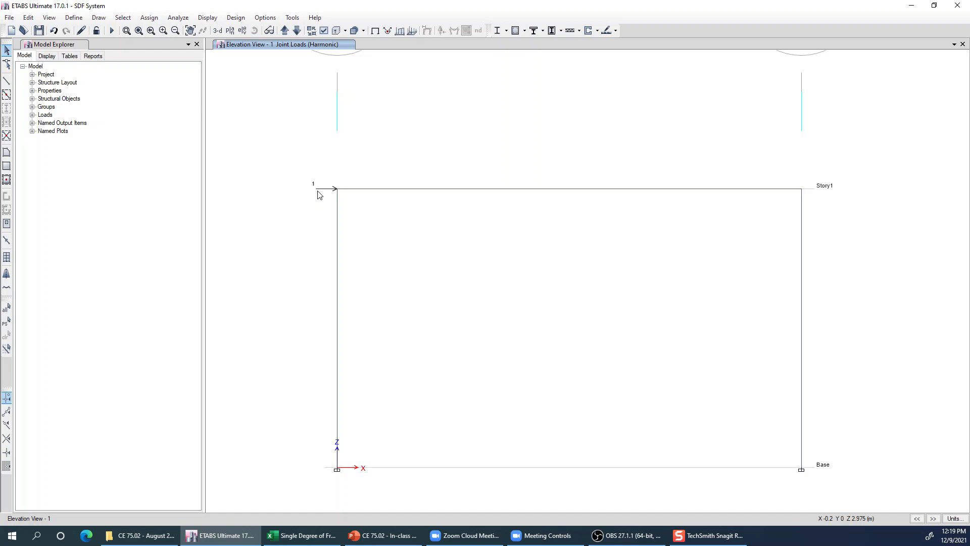
{"action": "left_click_drag", "start_coordinate": [296, 168], "coordinate": [388, 305]}
- Open the list of load cases and highlight the Harmonic and Harmonic-Truncated direct integration history cases
{"action": "left_click", "coordinate": [74, 19]}
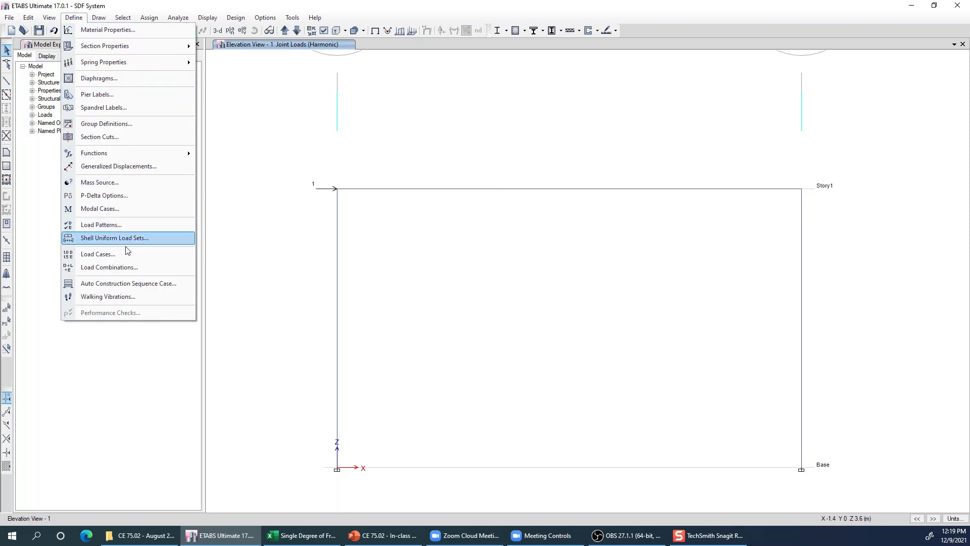
{"action": "left_click", "coordinate": [98, 254]}
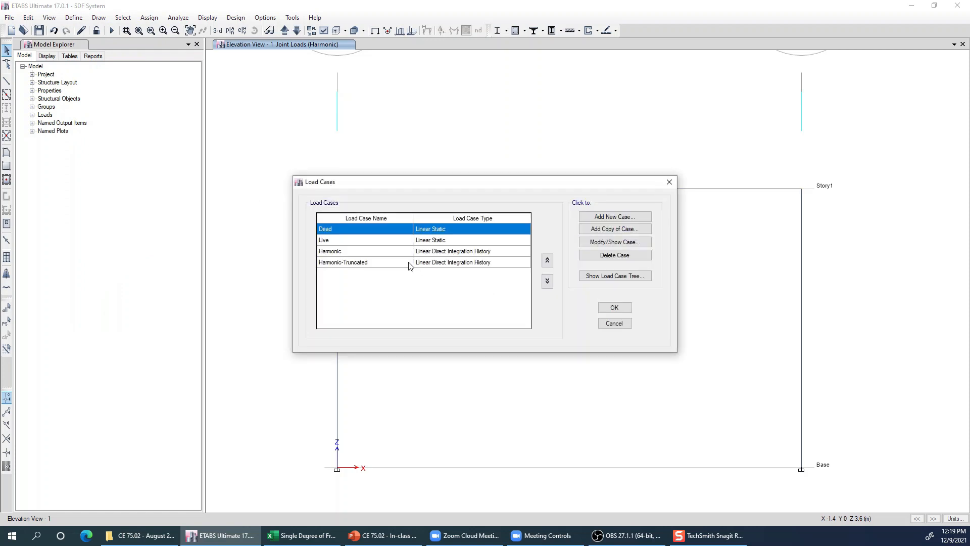
{"action": "left_click_drag", "start_coordinate": [399, 254], "coordinate": [446, 265]}
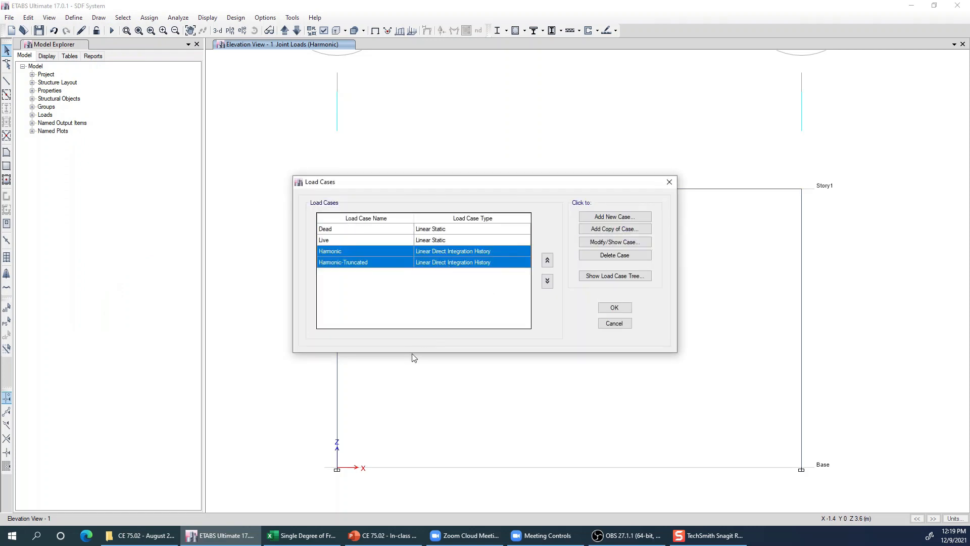
- Open the Harmonic load case for editing, review the available load case types and reselect Time History
{"action": "left_click", "coordinate": [442, 252]}
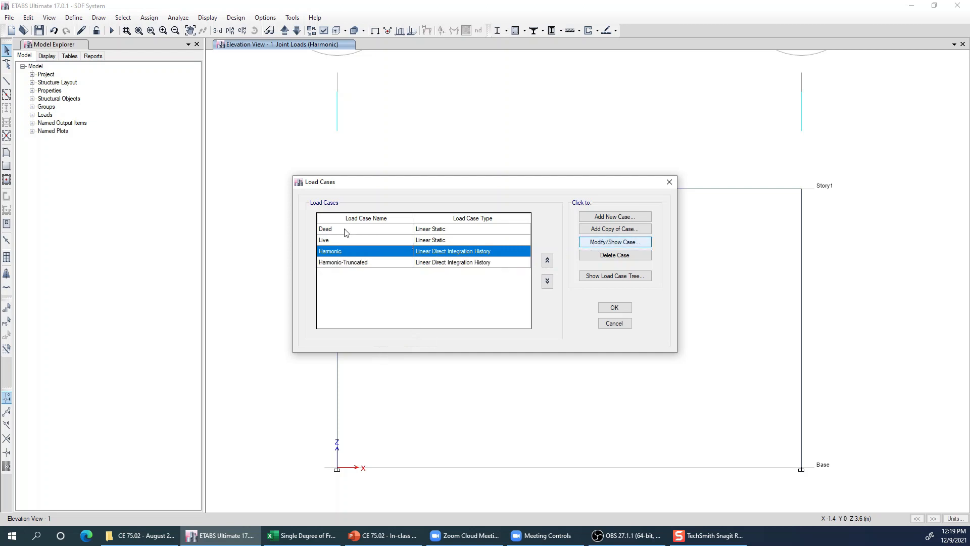
{"action": "key", "text": "Return"}
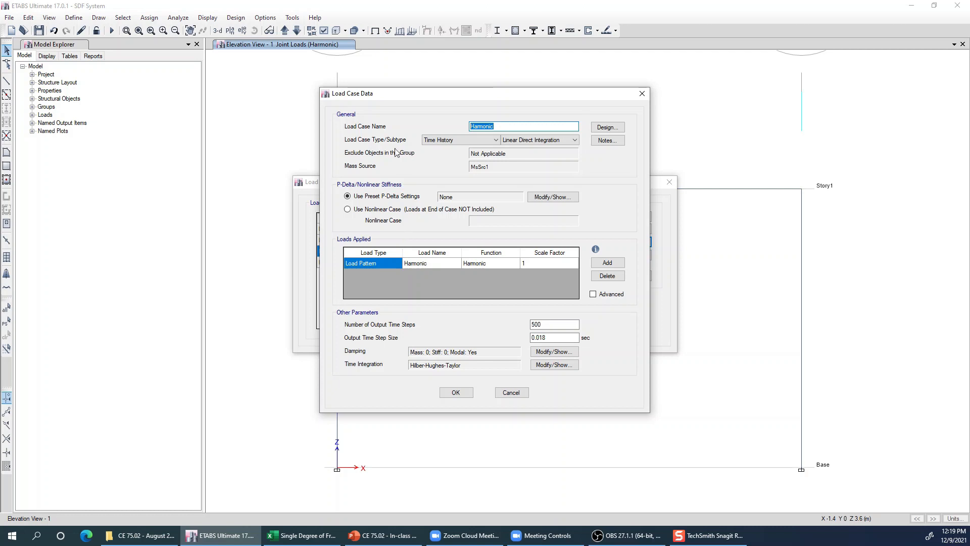
{"action": "left_click", "coordinate": [460, 141]}
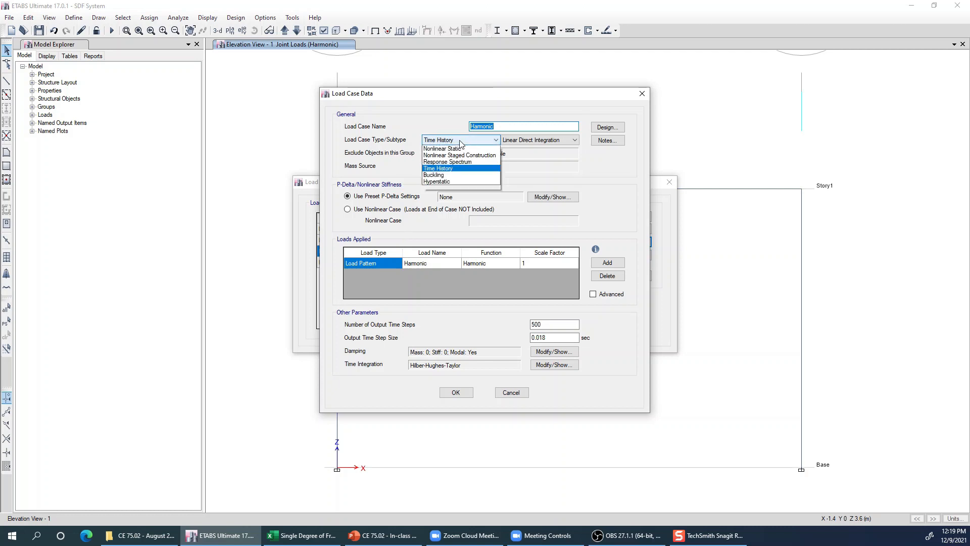
{"action": "left_click", "coordinate": [460, 141]}
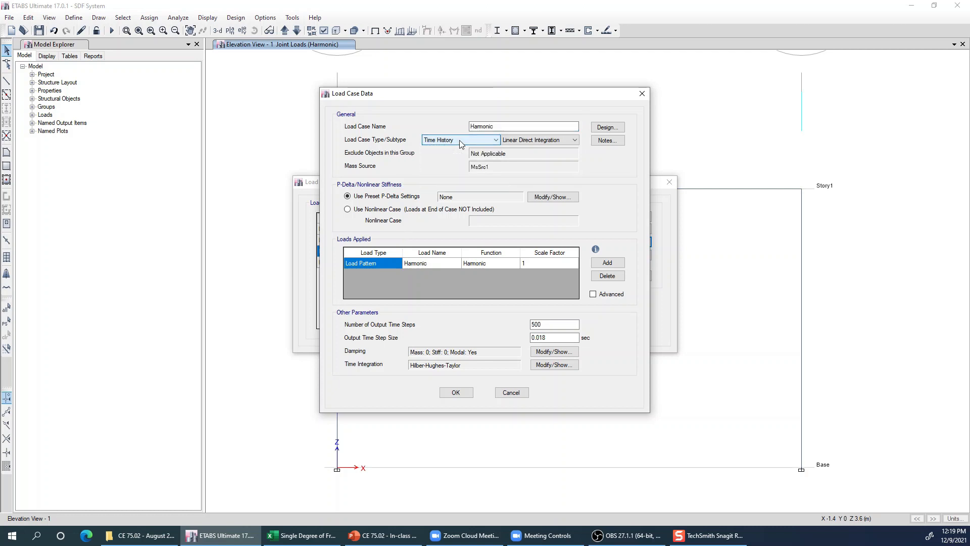
{"action": "left_click", "coordinate": [460, 140]}
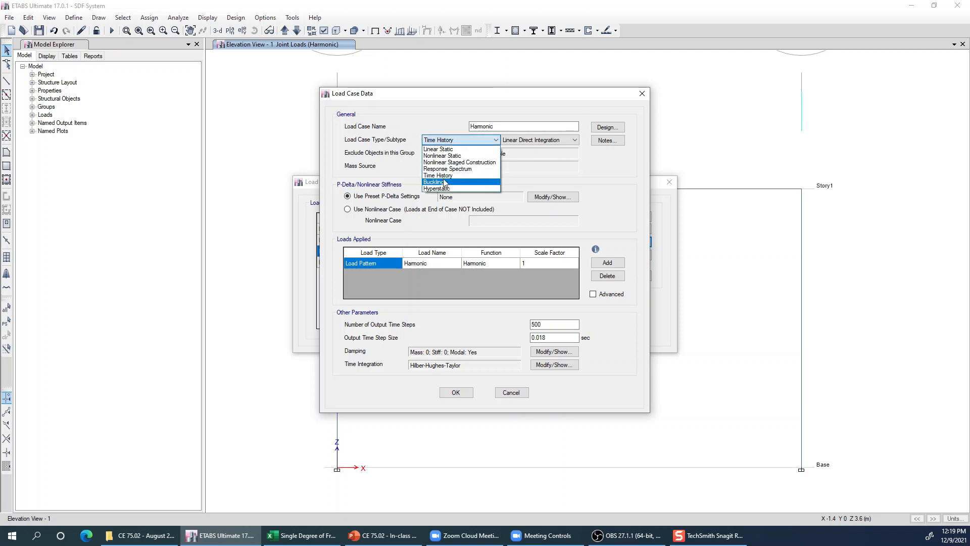
{"action": "left_click", "coordinate": [475, 183]}
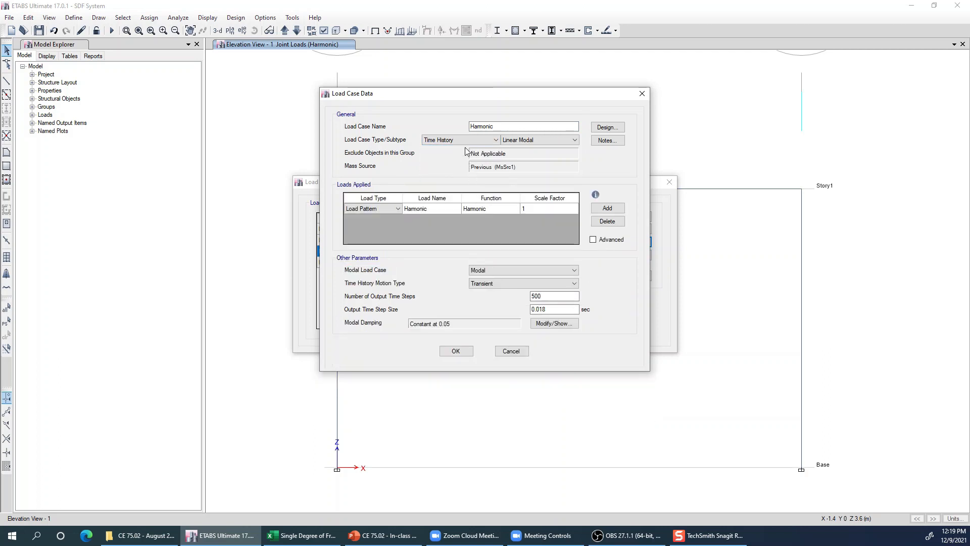
- Examine the modal and direct integration subtypes available for the time history case
{"action": "left_click", "coordinate": [523, 140]}
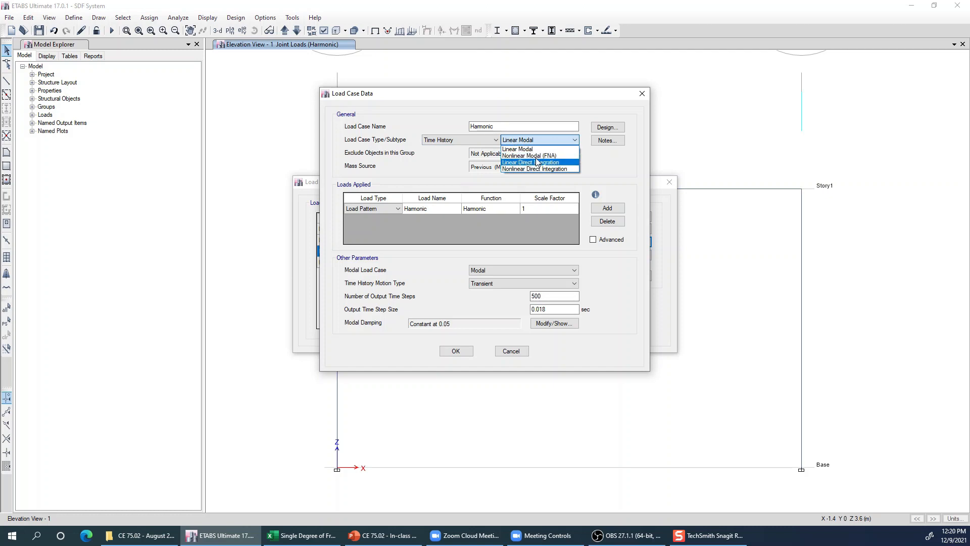
{"action": "left_click", "coordinate": [539, 142]}
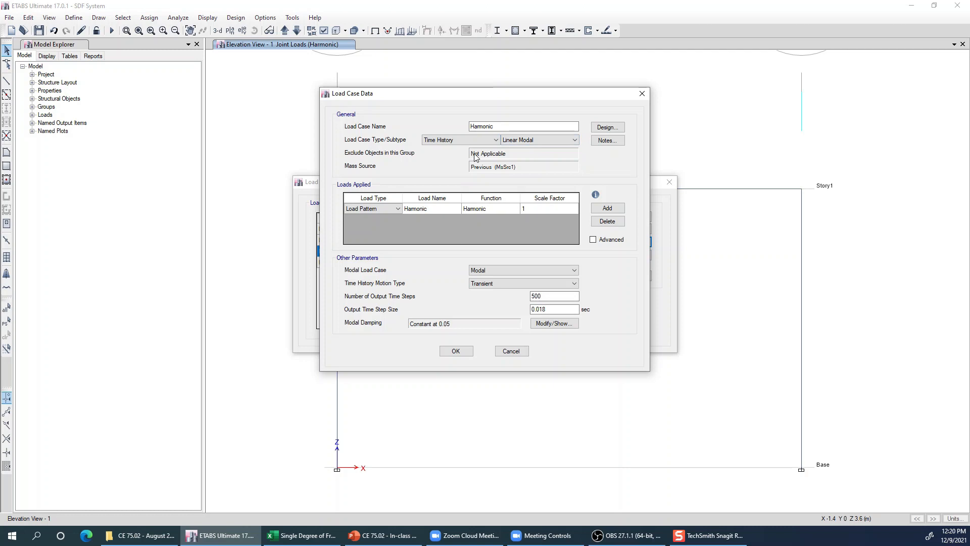
{"action": "left_click", "coordinate": [548, 141]}
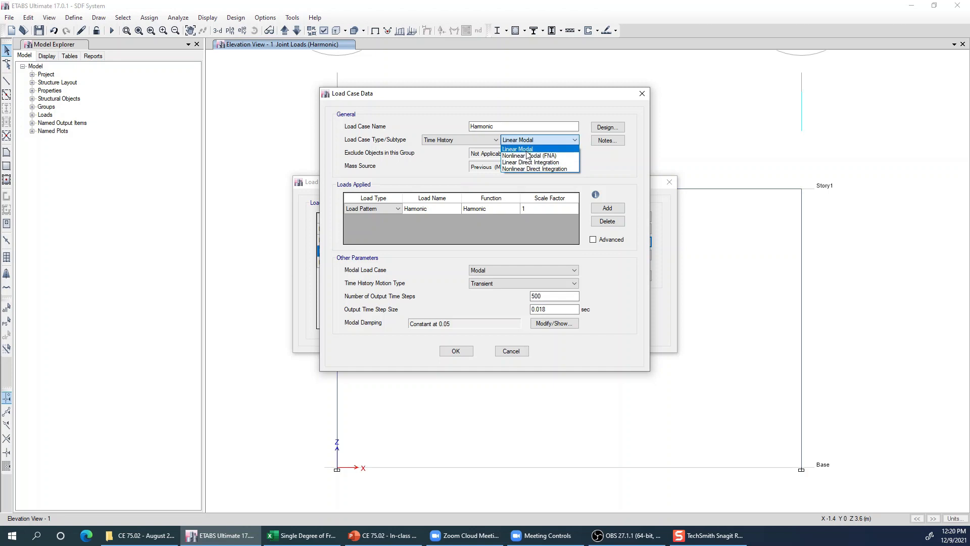
{"action": "left_click", "coordinate": [604, 169]}
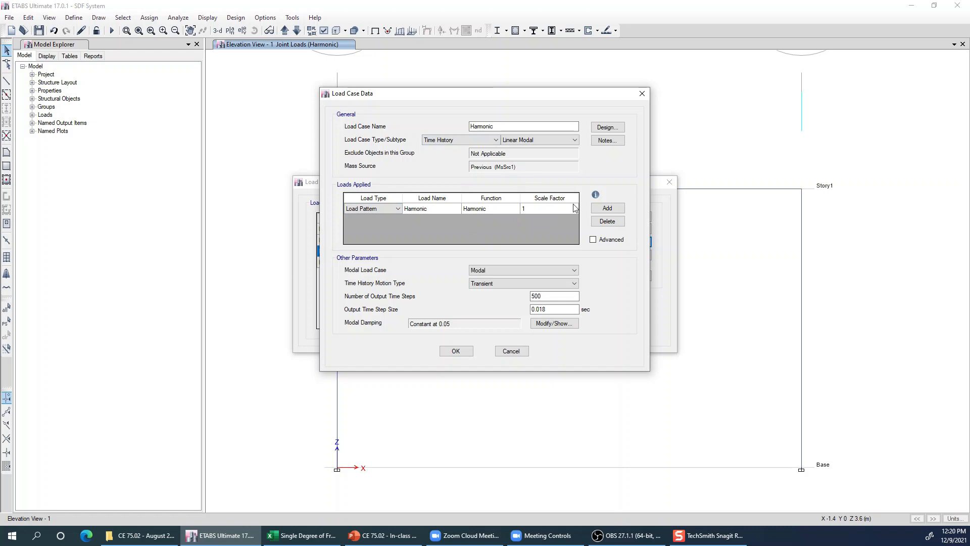
- Add a second applied load to the case using the Harmonic load pattern, the Harmonic function and a scale factor of 1
{"action": "left_click", "coordinate": [602, 210]}
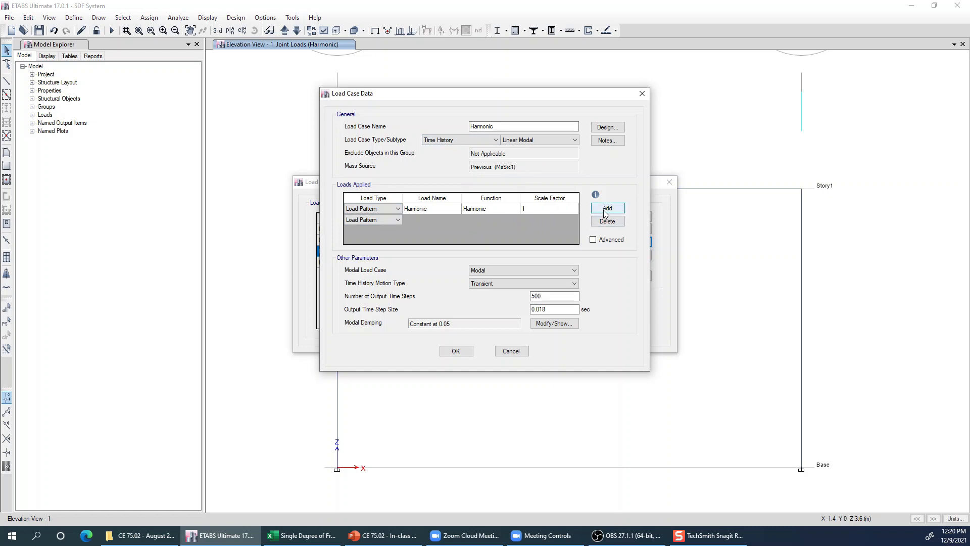
{"action": "left_click", "coordinate": [377, 222]}
{"action": "left_click", "coordinate": [535, 219]}
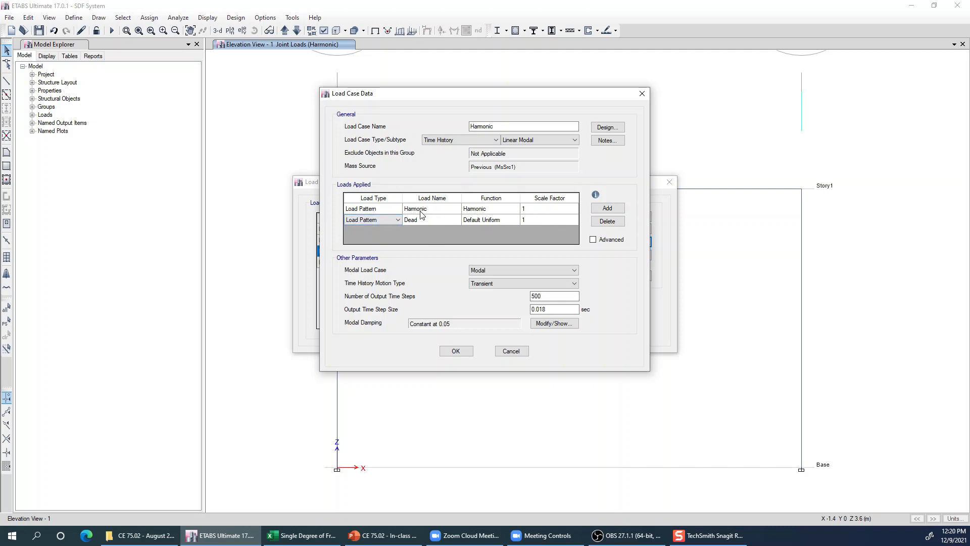
{"action": "left_click", "coordinate": [391, 220]}
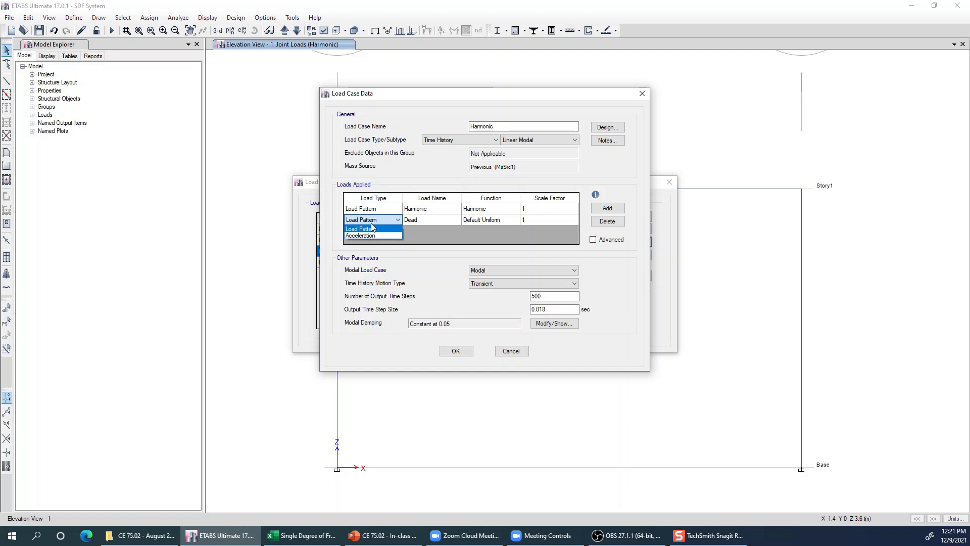
{"action": "left_click", "coordinate": [368, 228]}
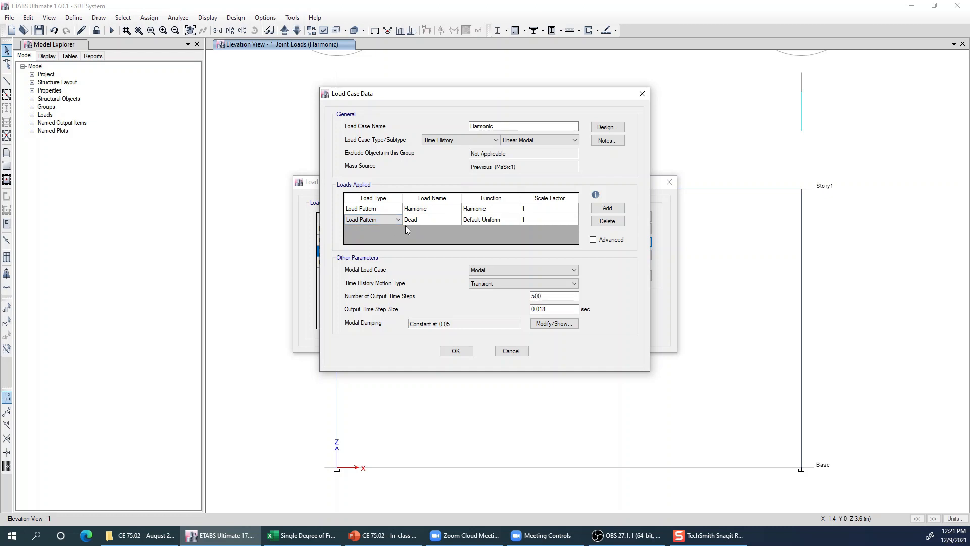
{"action": "left_click", "coordinate": [429, 220]}
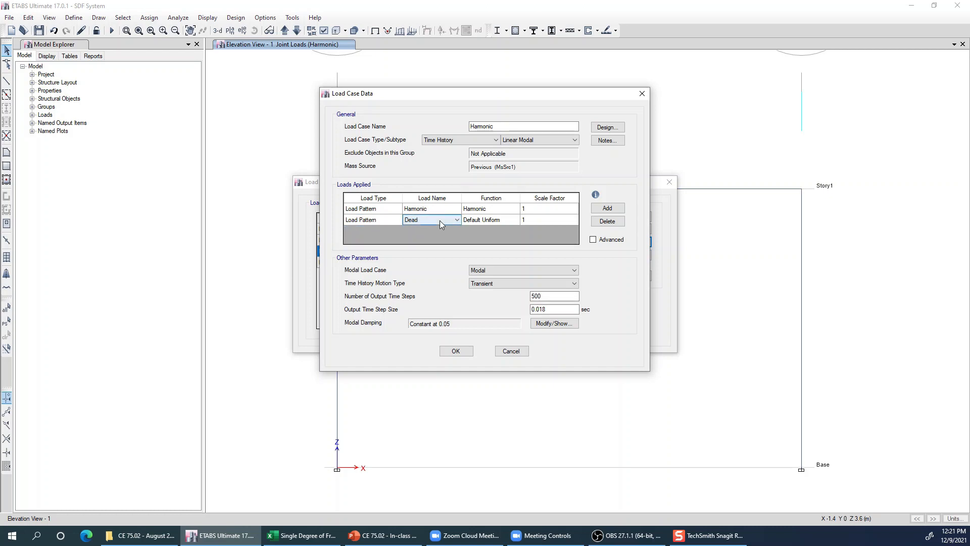
{"action": "left_click", "coordinate": [440, 221]}
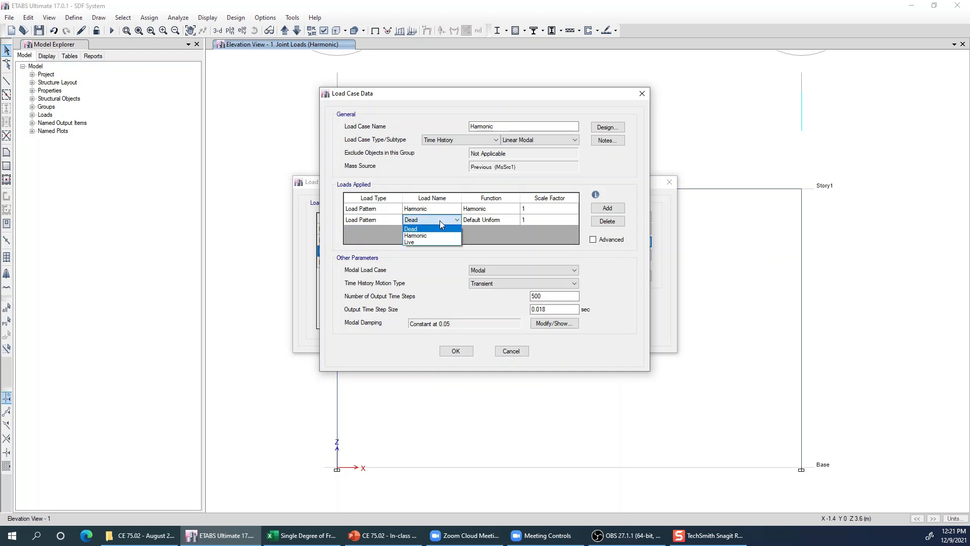
{"action": "left_click", "coordinate": [417, 237]}
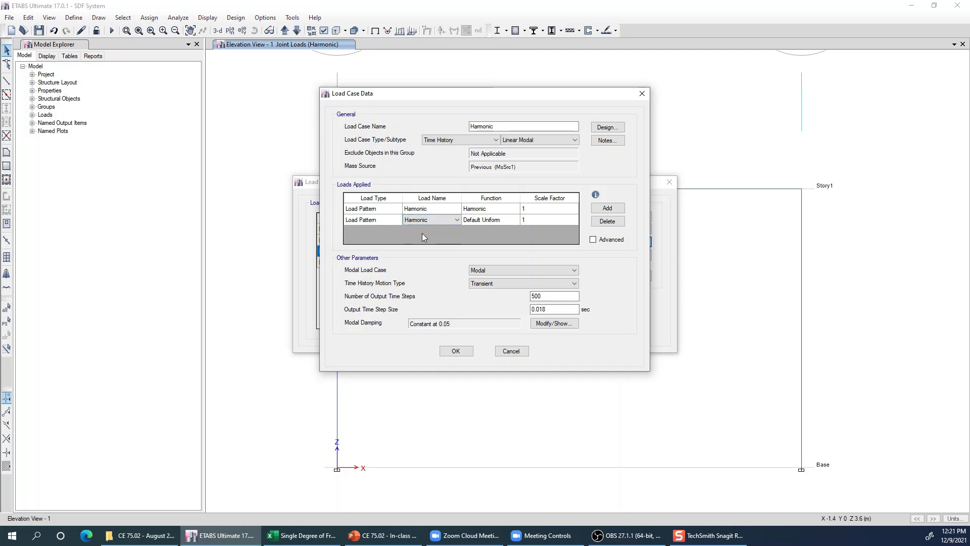
{"action": "left_click", "coordinate": [493, 221]}
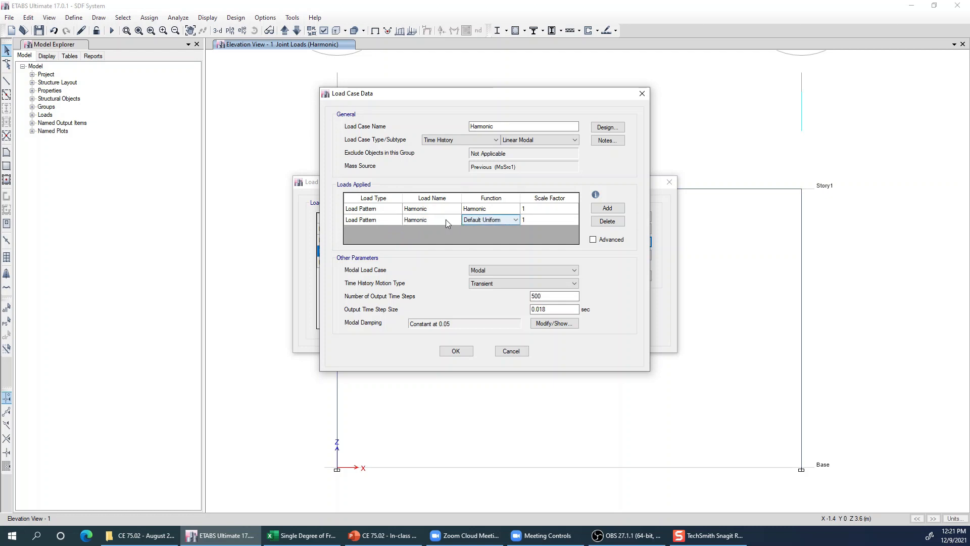
{"action": "left_click", "coordinate": [514, 220]}
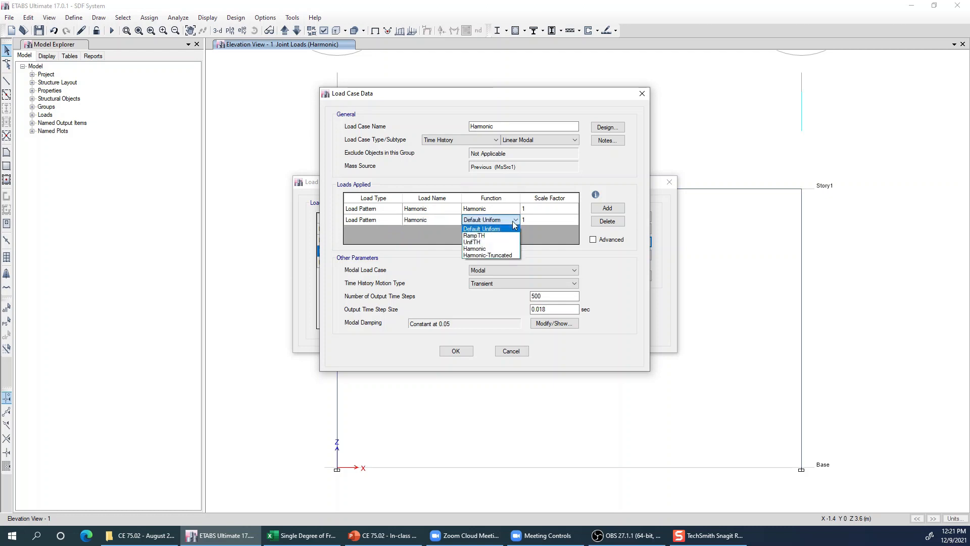
{"action": "left_click", "coordinate": [481, 249]}
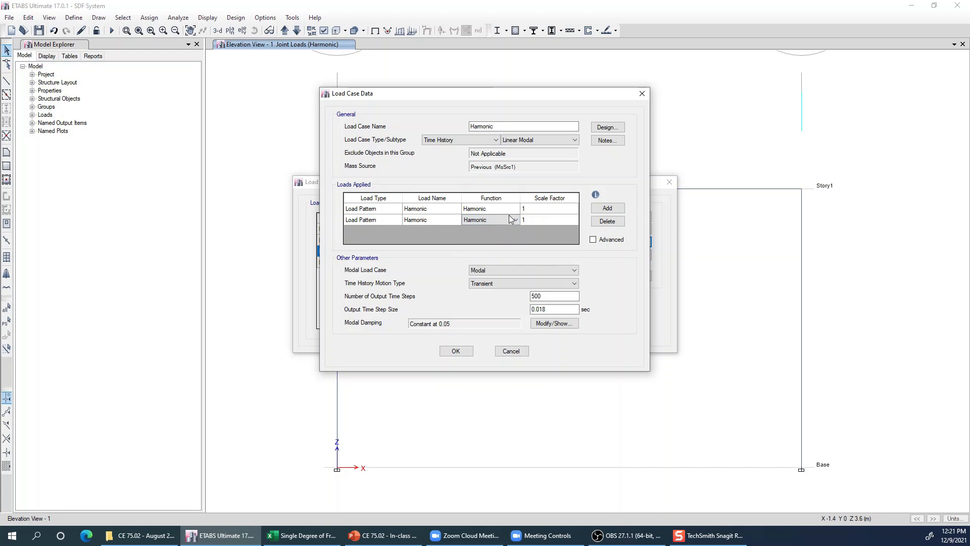
{"action": "left_click", "coordinate": [539, 218]}
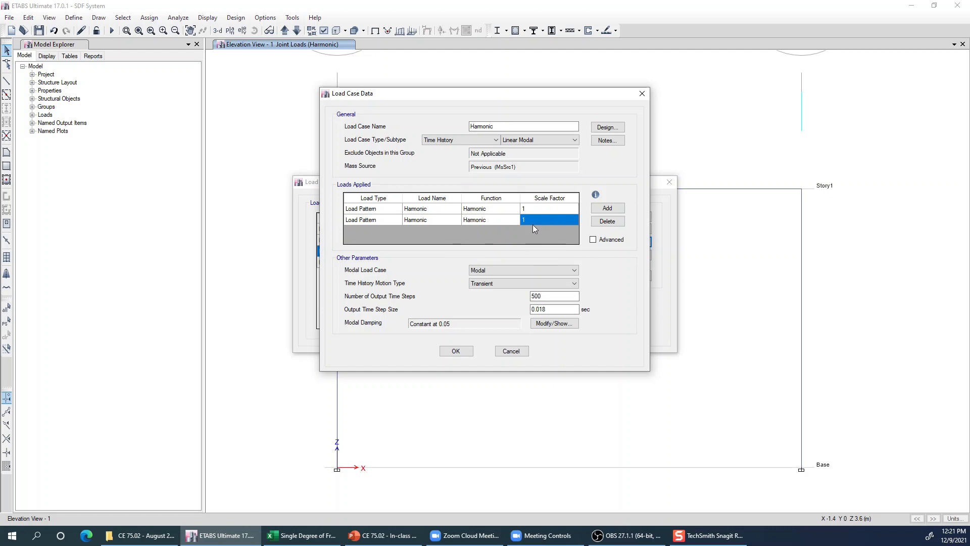
- Delete the second applied load row and review the remaining row's load type, function and scale factor
{"action": "left_click_drag", "start_coordinate": [387, 220], "coordinate": [554, 220]}
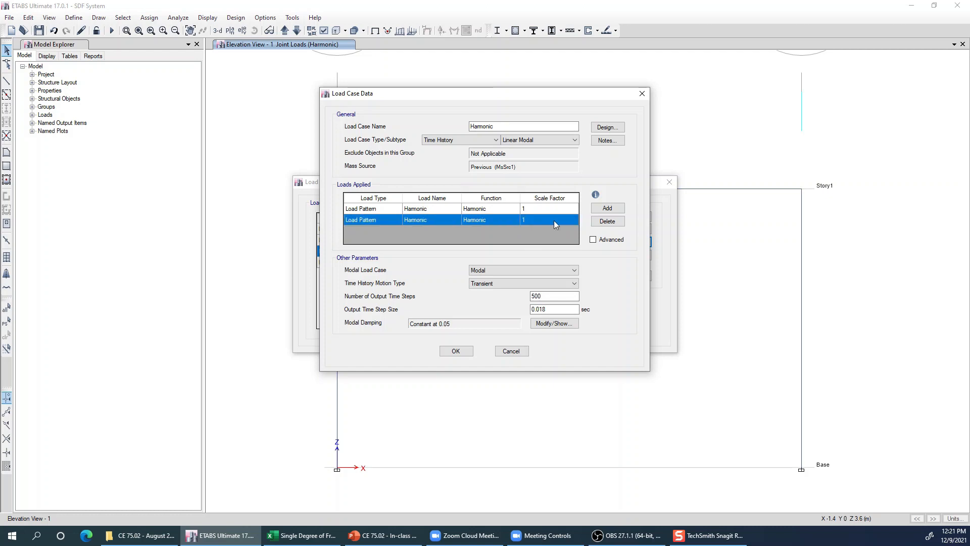
{"action": "left_click", "coordinate": [607, 221]}
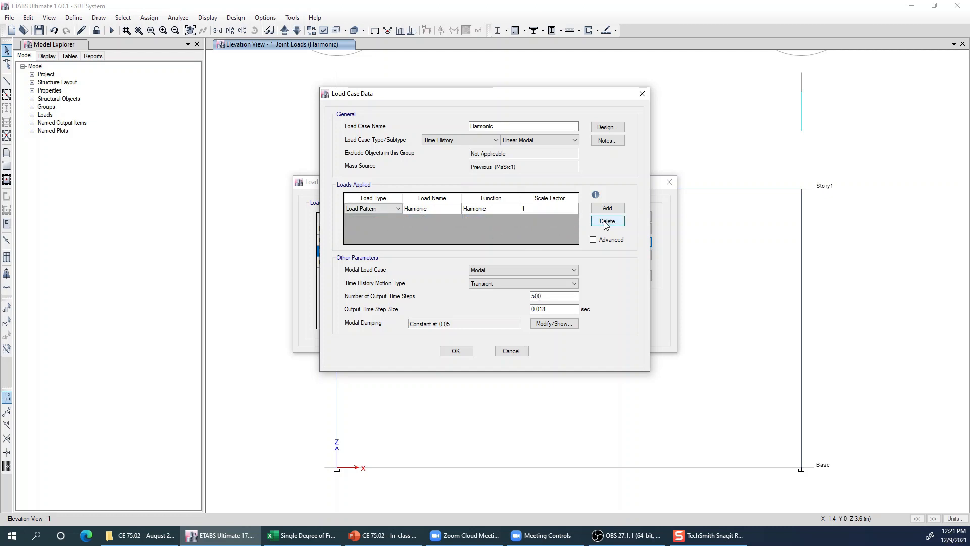
{"action": "left_click", "coordinate": [374, 209]}
{"action": "left_click", "coordinate": [566, 210]}
{"action": "left_click", "coordinate": [479, 209]}
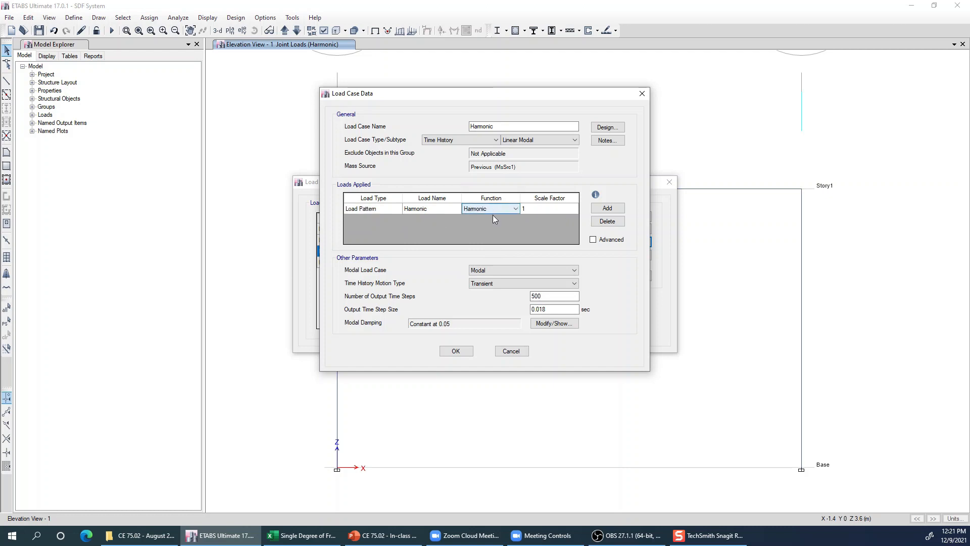
{"action": "left_click", "coordinate": [495, 208]}
{"action": "left_click", "coordinate": [495, 207]}
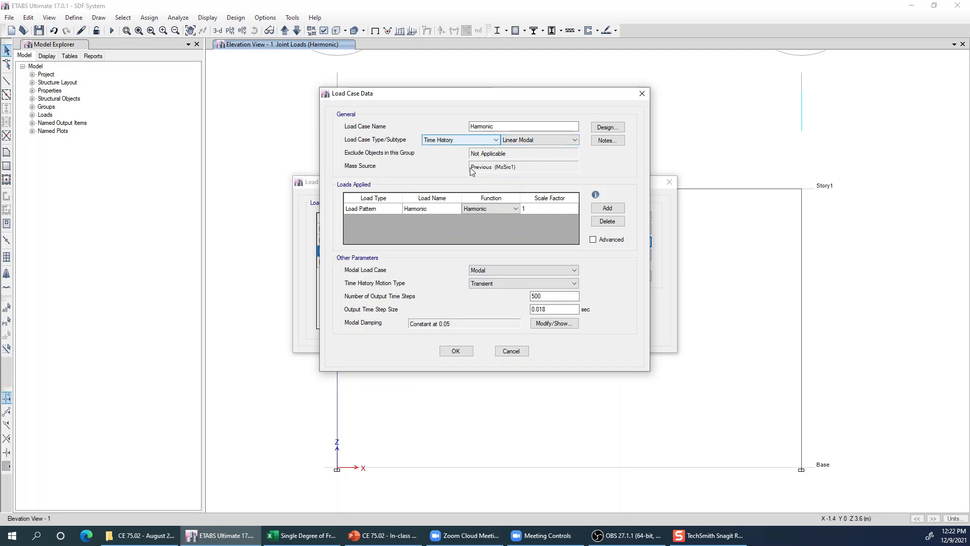
- Compare the Linear Modal subtype and its modal load case with Linear Direct Integration, finishing with the subtype set to Linear Direct Integration
{"action": "left_click", "coordinate": [502, 269]}
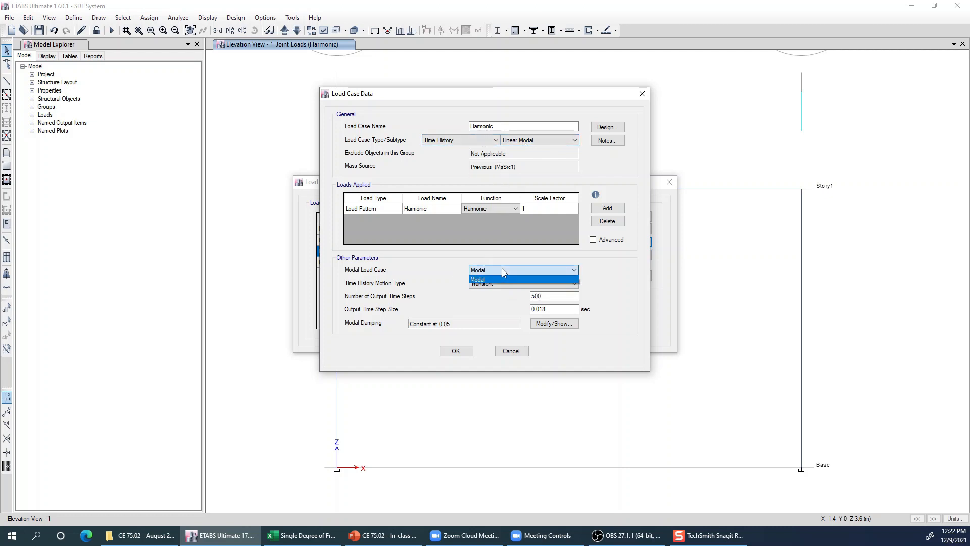
{"action": "left_click", "coordinate": [483, 279]}
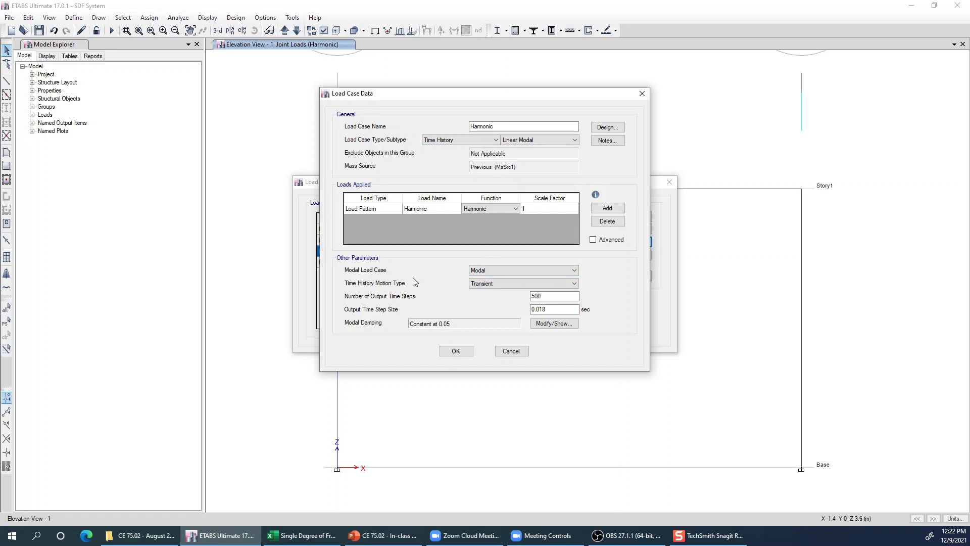
{"action": "left_click", "coordinate": [530, 139]}
{"action": "left_click", "coordinate": [531, 161]}
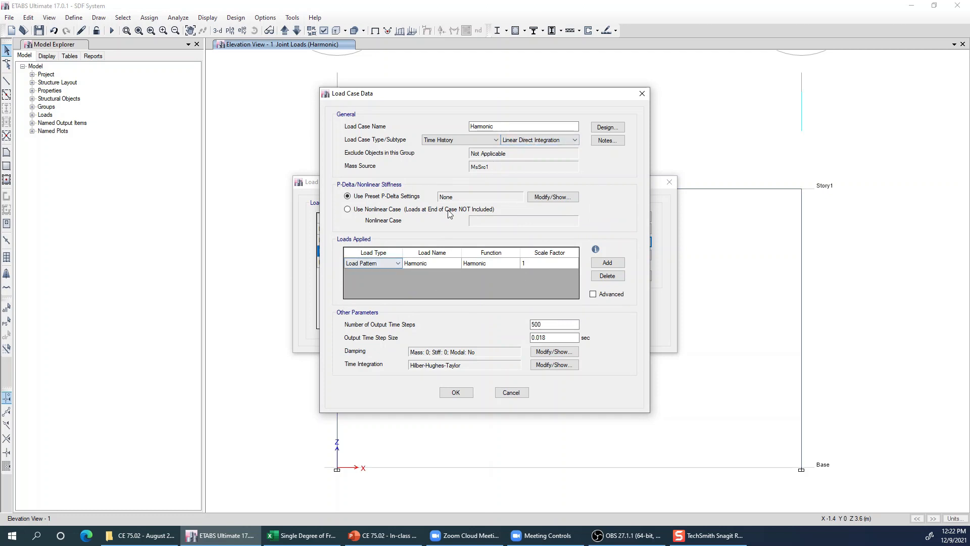
{"action": "left_click", "coordinate": [533, 142]}
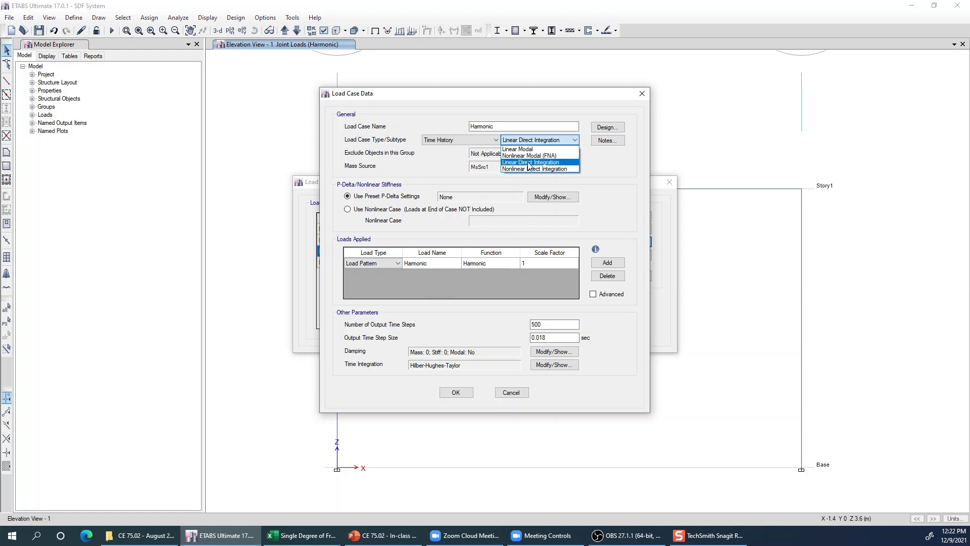
{"action": "left_click", "coordinate": [530, 149]}
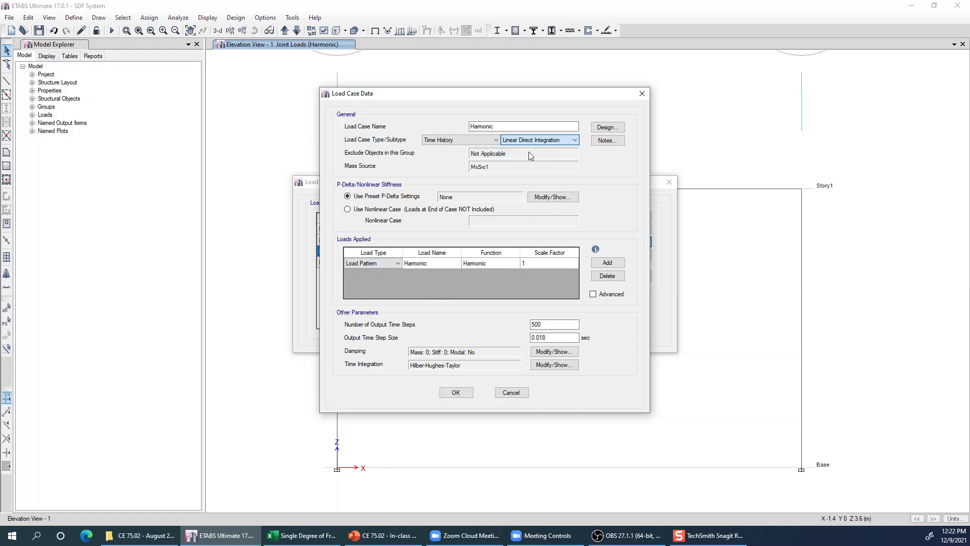
{"action": "left_click", "coordinate": [497, 268]}
{"action": "left_click", "coordinate": [497, 268]}
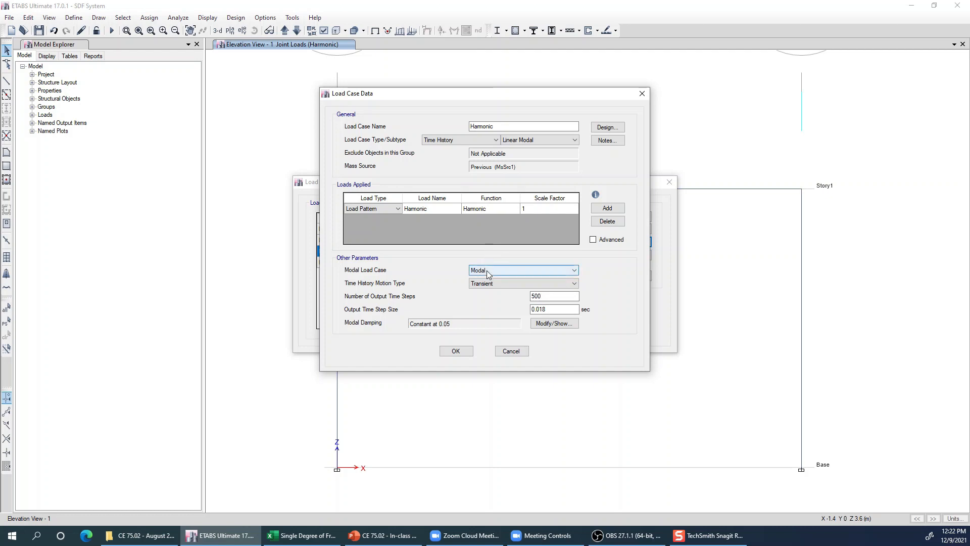
{"action": "left_click", "coordinate": [521, 141]}
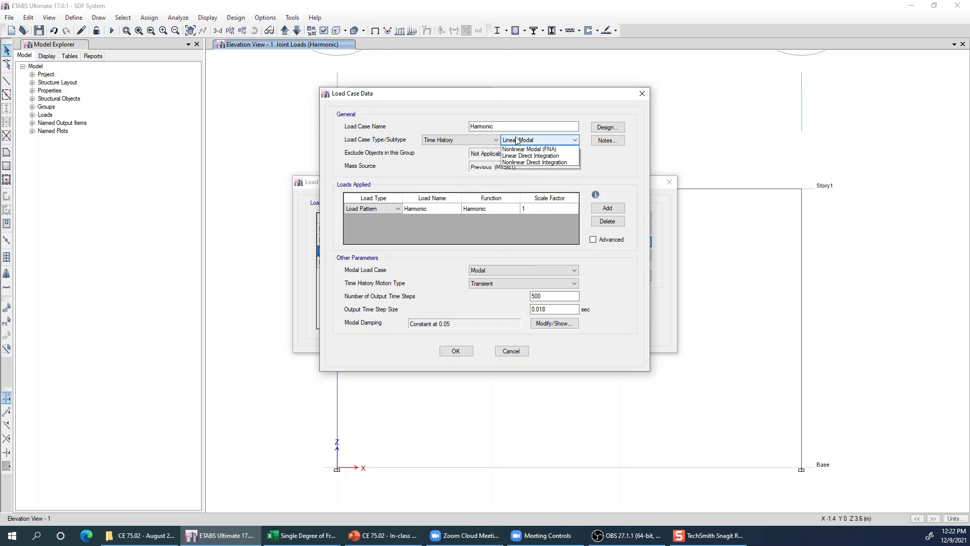
{"action": "left_click", "coordinate": [520, 163]}
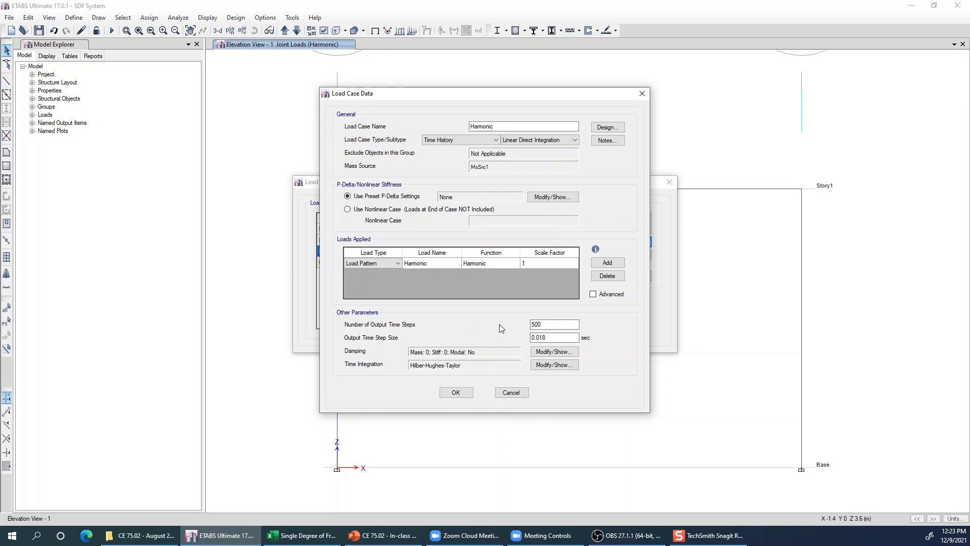
- Review the number of output time steps and the output step size, and accept the Harmonic case and the load case list
{"action": "left_click_drag", "start_coordinate": [549, 325], "coordinate": [521, 322]}
{"action": "left_click", "coordinate": [551, 326]}
{"action": "double_click", "coordinate": [551, 326]}
{"action": "left_click", "coordinate": [536, 325]}
{"action": "left_click_drag", "start_coordinate": [545, 325], "coordinate": [522, 323]}
{"action": "left_click", "coordinate": [553, 326]}
{"action": "double_click", "coordinate": [571, 339]}
{"action": "left_click", "coordinate": [453, 393]}
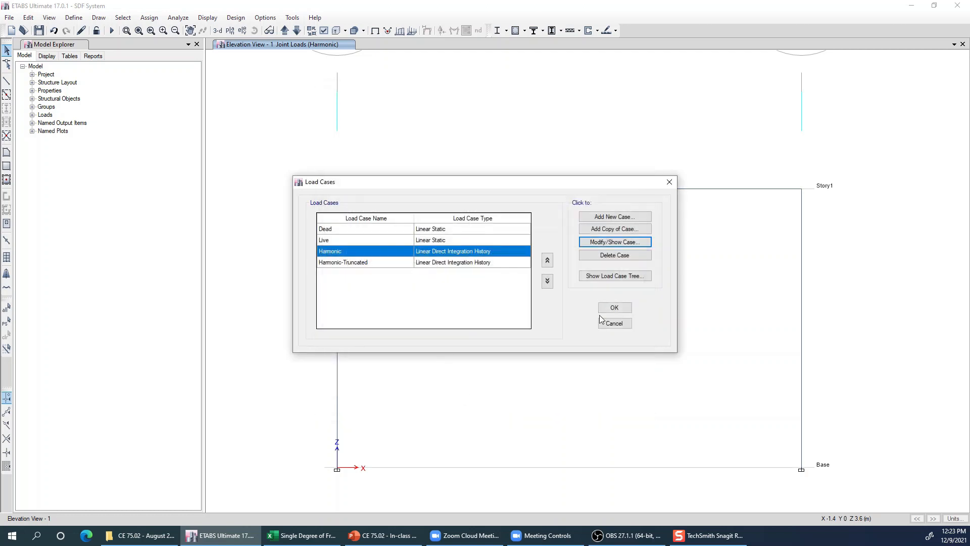
{"action": "left_click", "coordinate": [613, 308]}
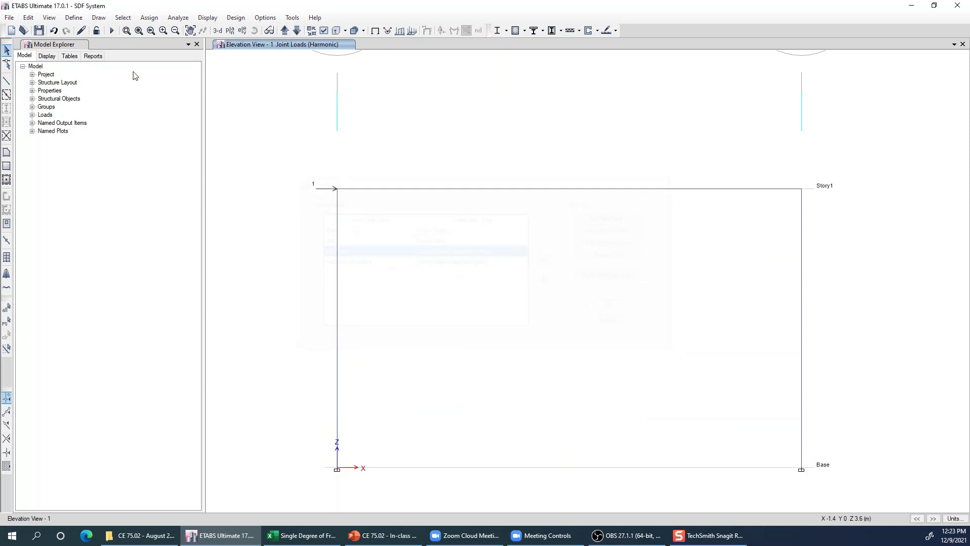
- Review the period, steps per cycle, cycles, amplitude and time-value points of the Harmonic time history function, closing it without changes
{"action": "left_click", "coordinate": [74, 17]}
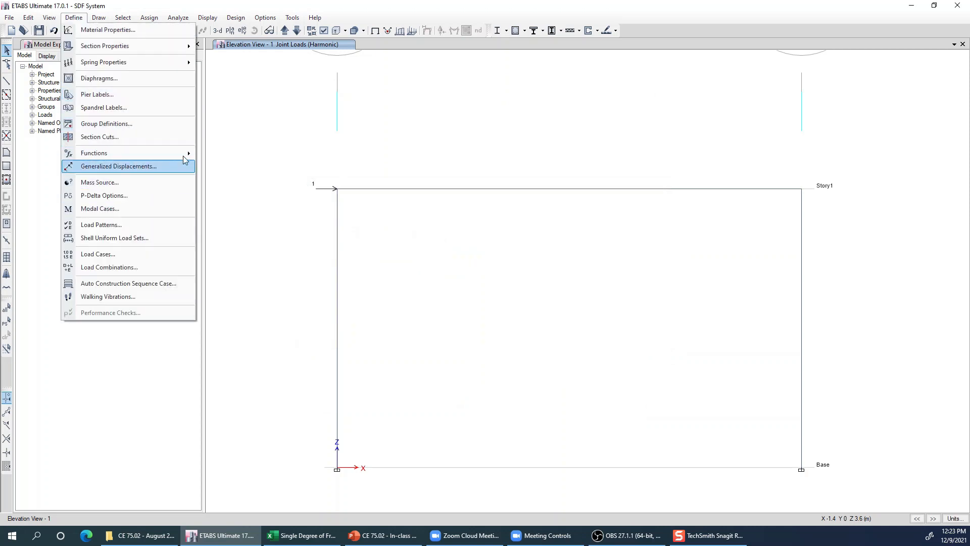
{"action": "mouse_move", "coordinate": [183, 153]}
{"action": "left_click", "coordinate": [220, 167]}
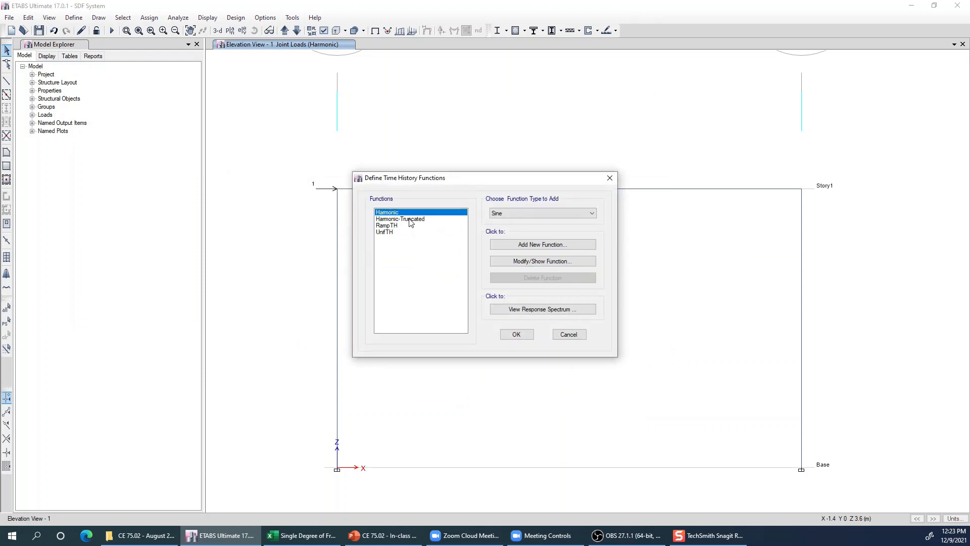
{"action": "left_click", "coordinate": [519, 261]}
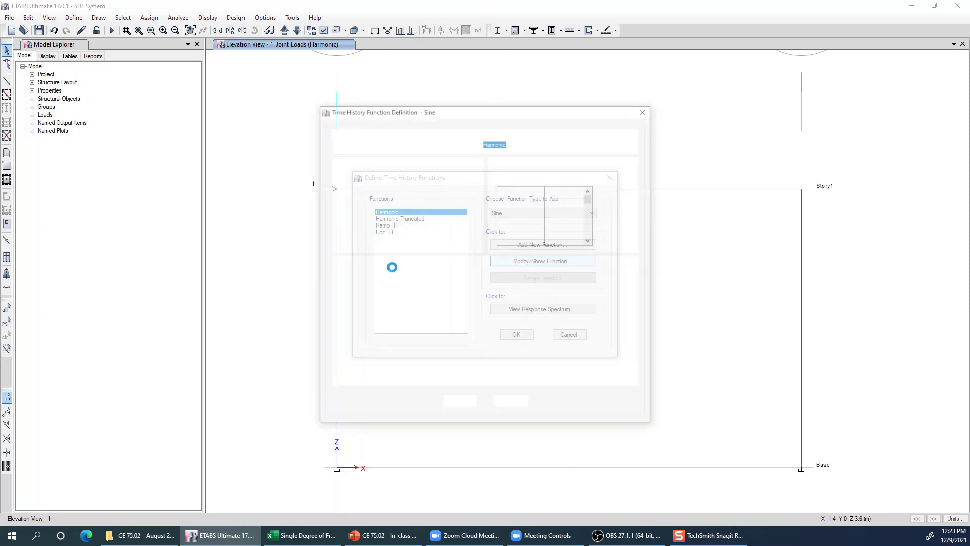
{"action": "left_click", "coordinate": [513, 191]}
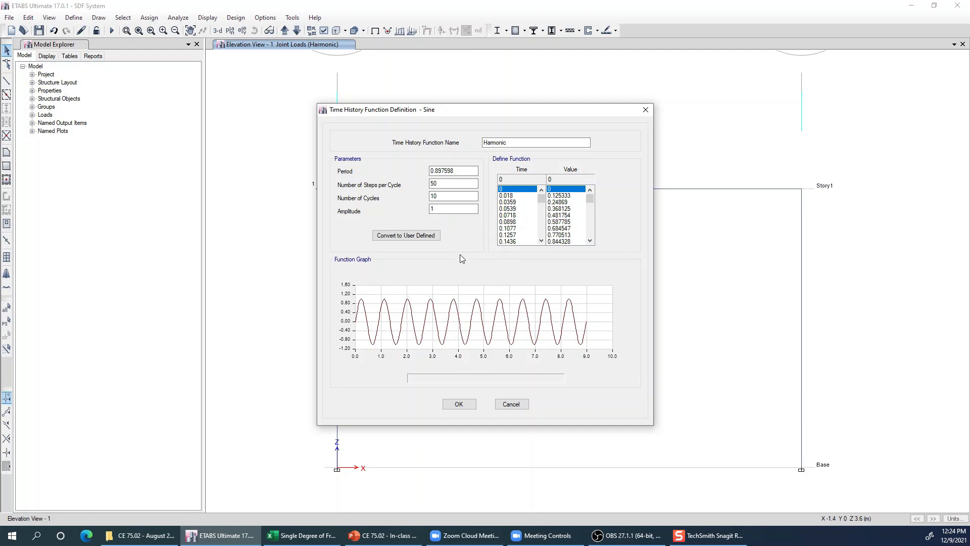
{"action": "left_click", "coordinate": [512, 403]}
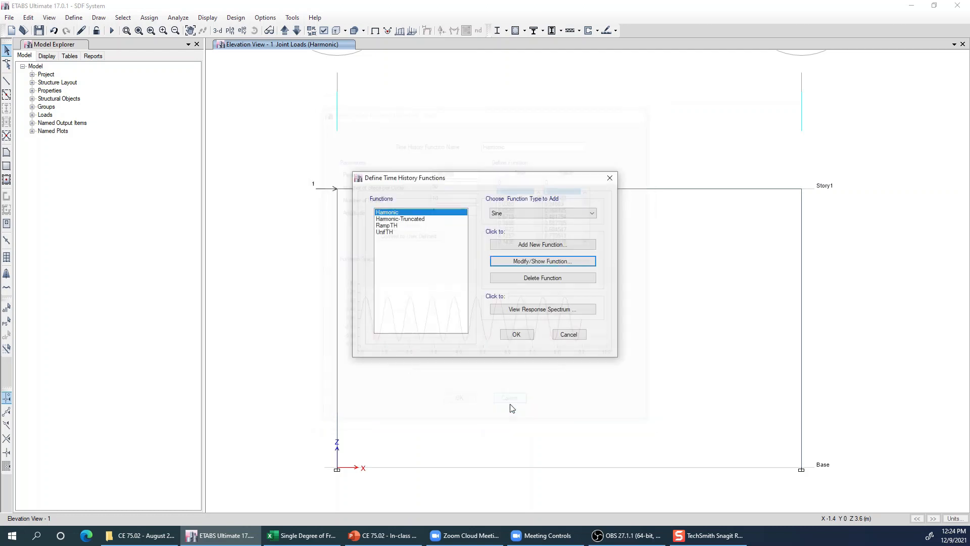
{"action": "left_click", "coordinate": [568, 334]}
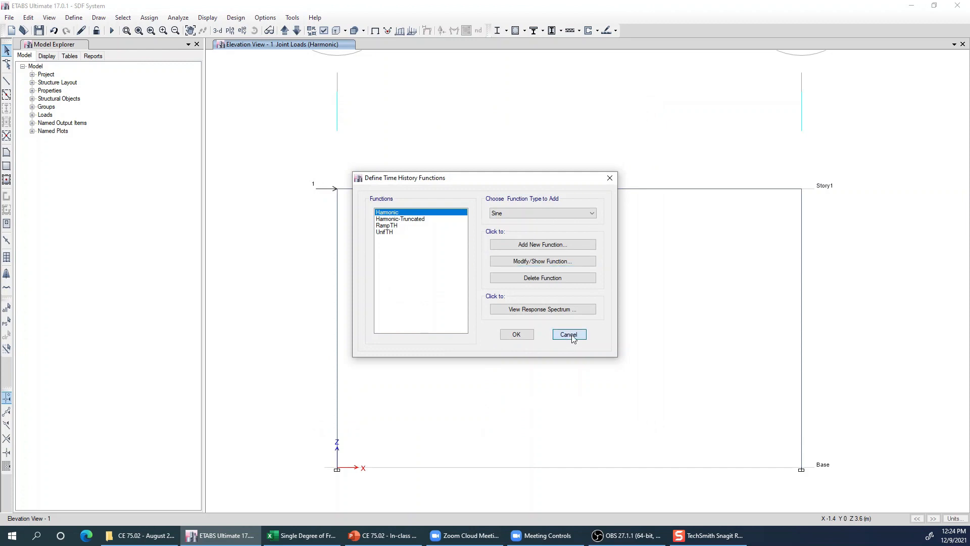
- Open the Harmonic load case and review its output time step size
{"action": "left_click", "coordinate": [75, 18]}
{"action": "left_click", "coordinate": [115, 253]}
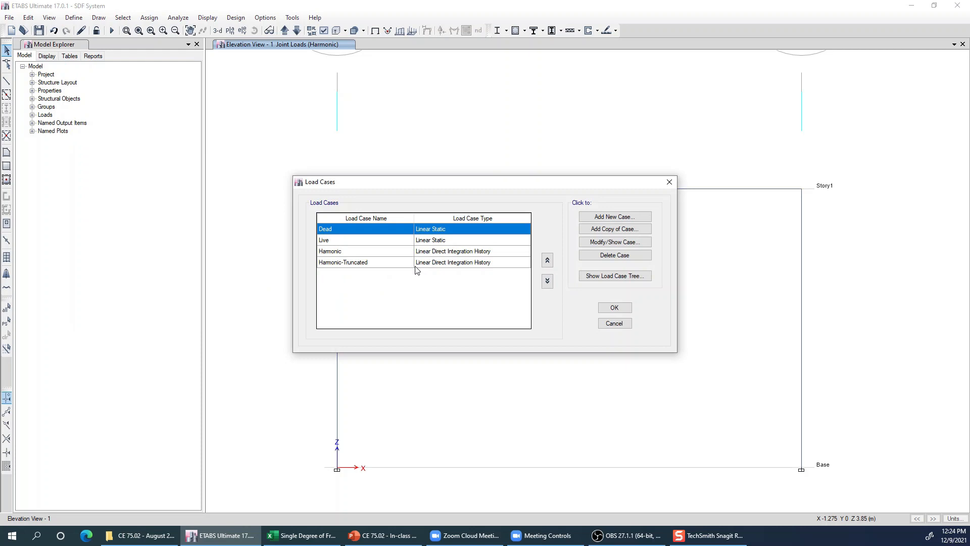
{"action": "left_click", "coordinate": [456, 254]}
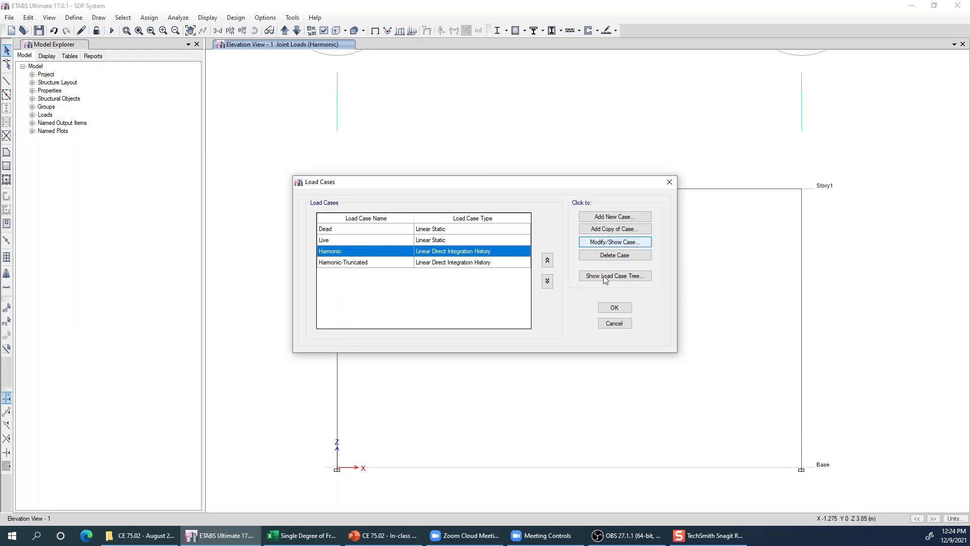
{"action": "left_click", "coordinate": [615, 243]}
{"action": "left_click_drag", "start_coordinate": [560, 340], "coordinate": [528, 338]}
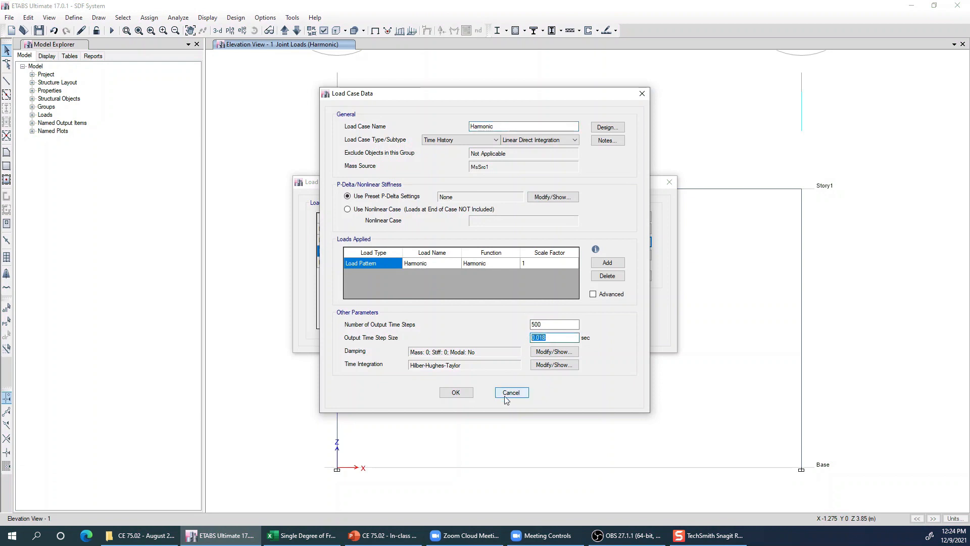
{"action": "left_click", "coordinate": [553, 337]}
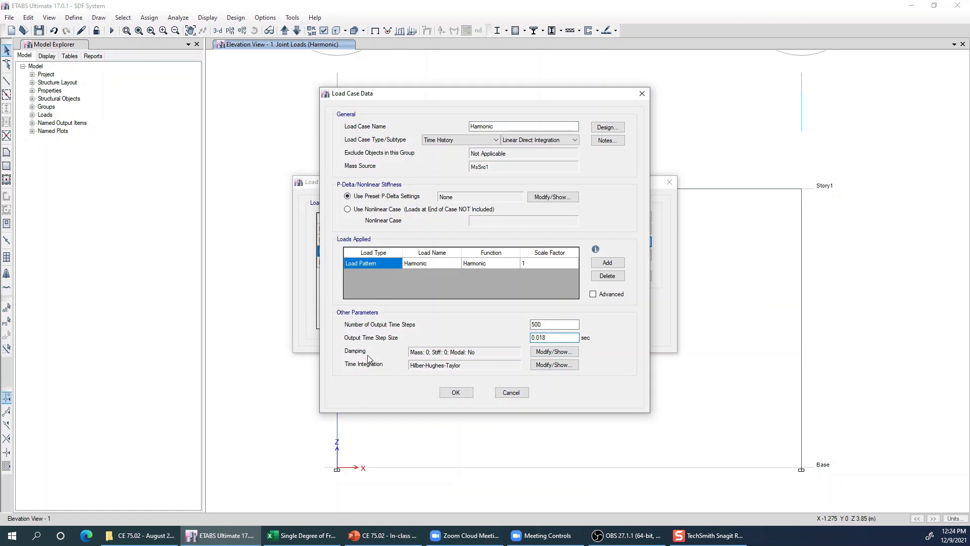
- Include additional modal damping in the Harmonic case's direct integration damping, with constant damping of 0.05 for all modes
{"action": "left_click", "coordinate": [552, 352]}
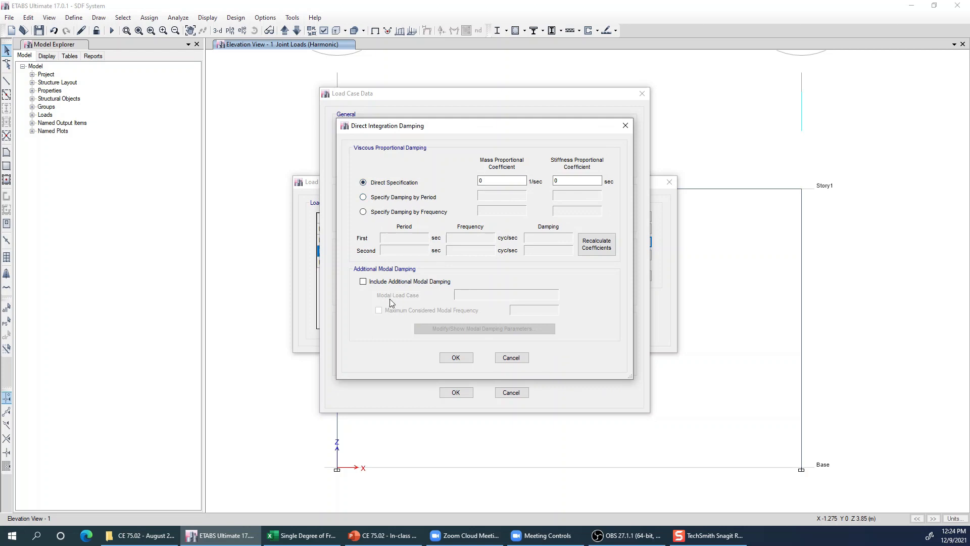
{"action": "left_click", "coordinate": [430, 286]}
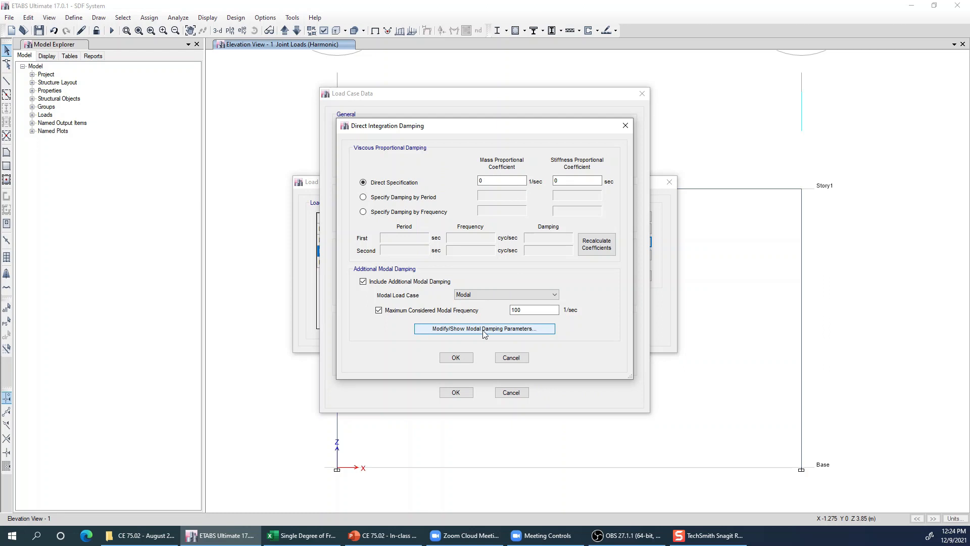
{"action": "left_click", "coordinate": [520, 328]}
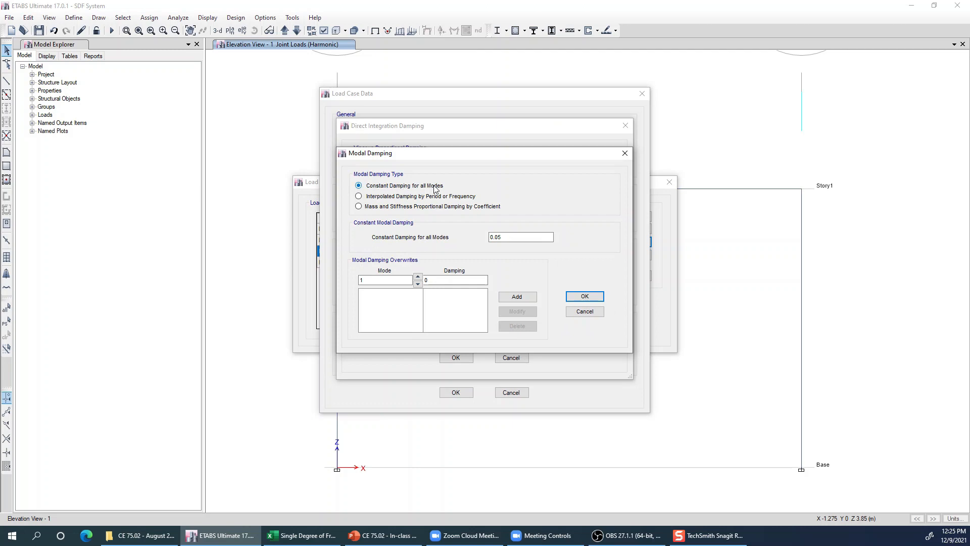
{"action": "left_click_drag", "start_coordinate": [529, 237], "coordinate": [470, 235]}
{"action": "left_click", "coordinate": [506, 240]}
{"action": "left_click_drag", "start_coordinate": [505, 238], "coordinate": [483, 242]}
{"action": "left_click", "coordinate": [508, 237]}
{"action": "left_click", "coordinate": [578, 297]}
{"action": "left_click", "coordinate": [456, 358]}
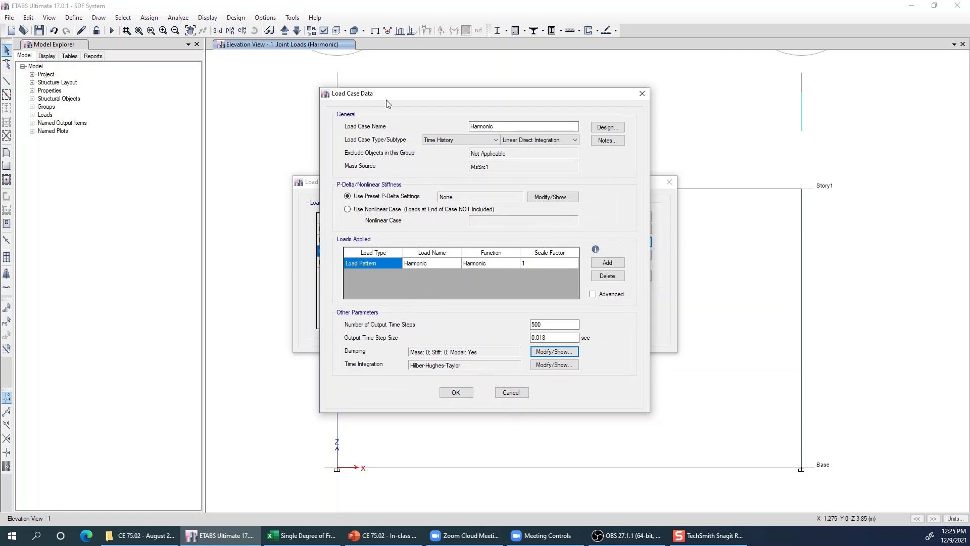
- Switch the Harmonic case to the Linear Modal subtype and keep Transient as its time history motion type
{"action": "left_click", "coordinate": [526, 140]}
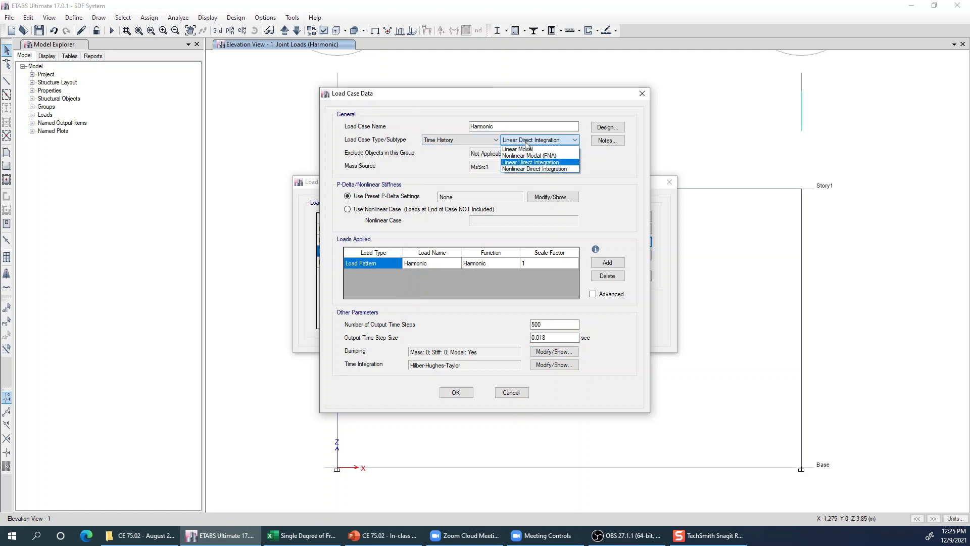
{"action": "left_click", "coordinate": [523, 149]}
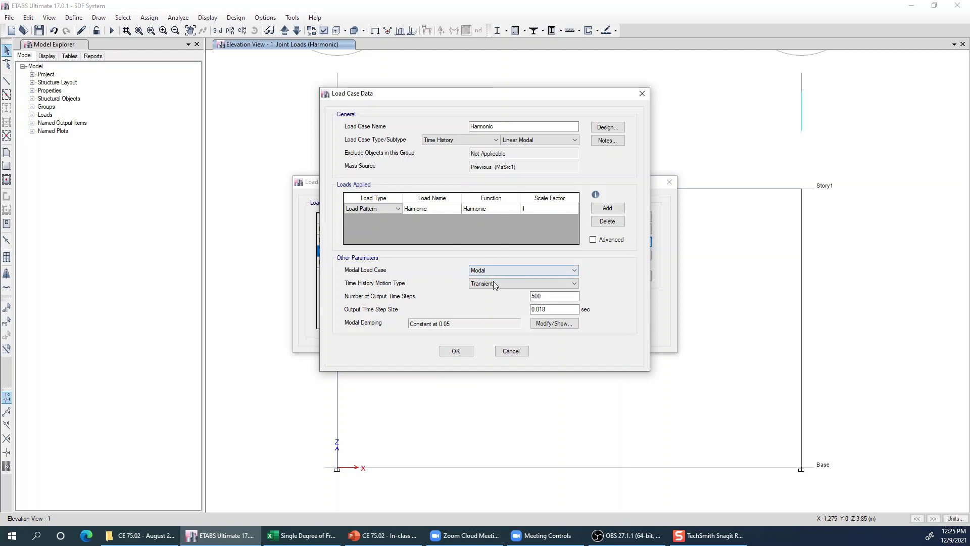
{"action": "left_click", "coordinate": [523, 287]}
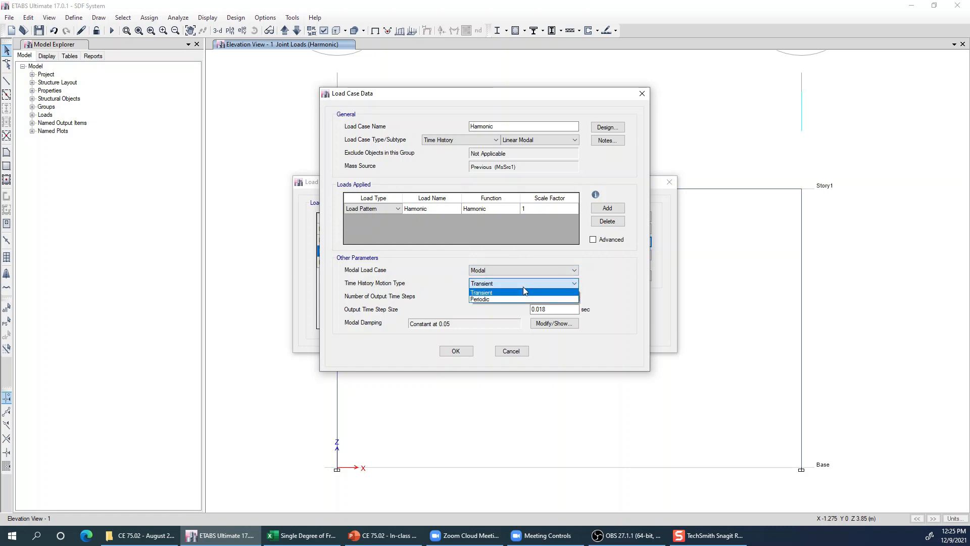
{"action": "left_click", "coordinate": [497, 289]}
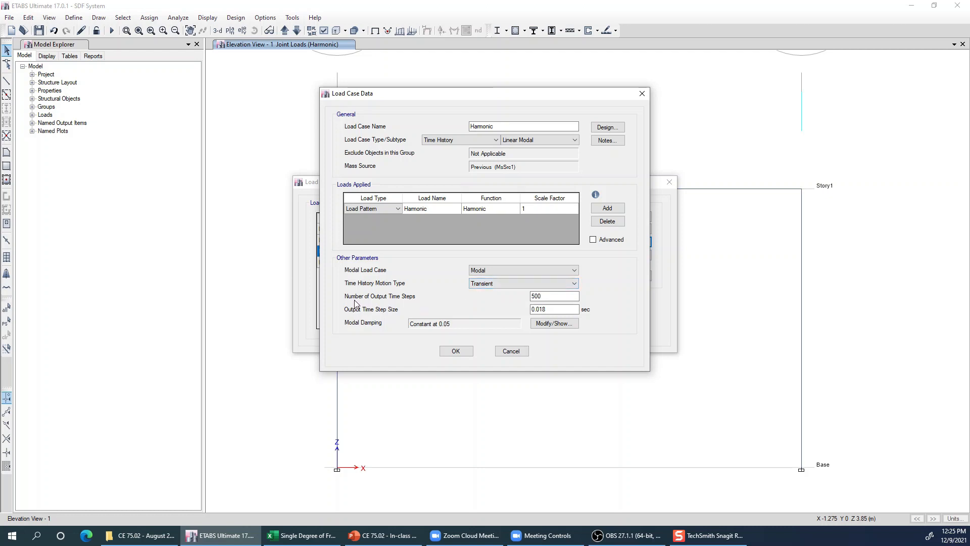
- Review the Linear Modal case's number of output time steps, step size and modal damping settings, leaving the damping dialog without changes
{"action": "double_click", "coordinate": [550, 297]}
{"action": "double_click", "coordinate": [550, 308]}
{"action": "key", "text": "Tab"}
{"action": "key", "text": "Return"}
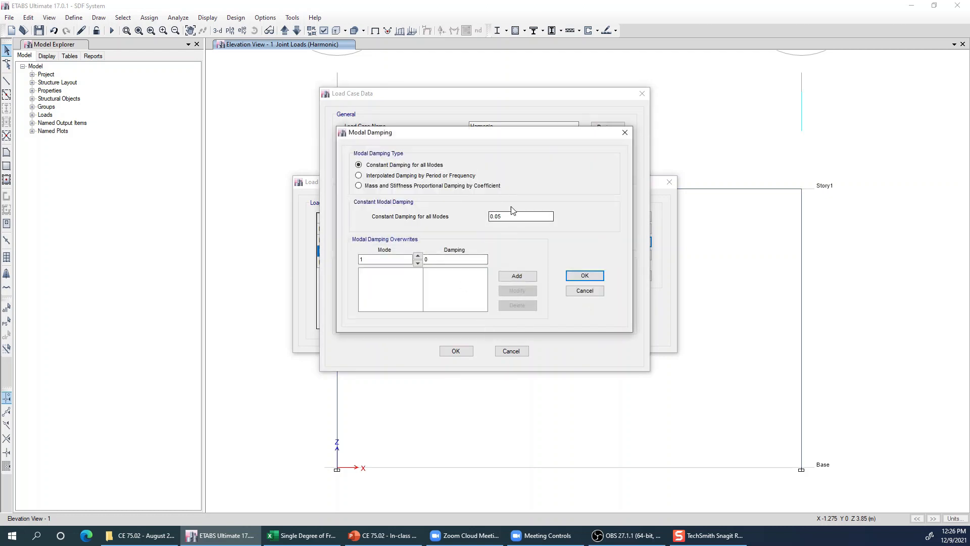
{"action": "left_click", "coordinate": [576, 292]}
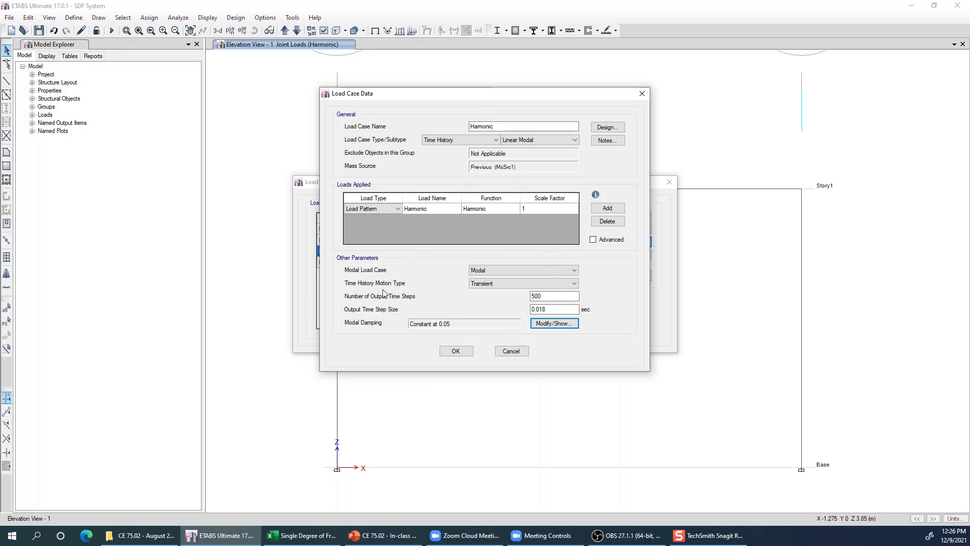
- Set the Harmonic case's subtype back to Linear Direct Integration, accept the case data and cancel the load case list
{"action": "left_click", "coordinate": [523, 140]}
{"action": "left_click", "coordinate": [531, 163]}
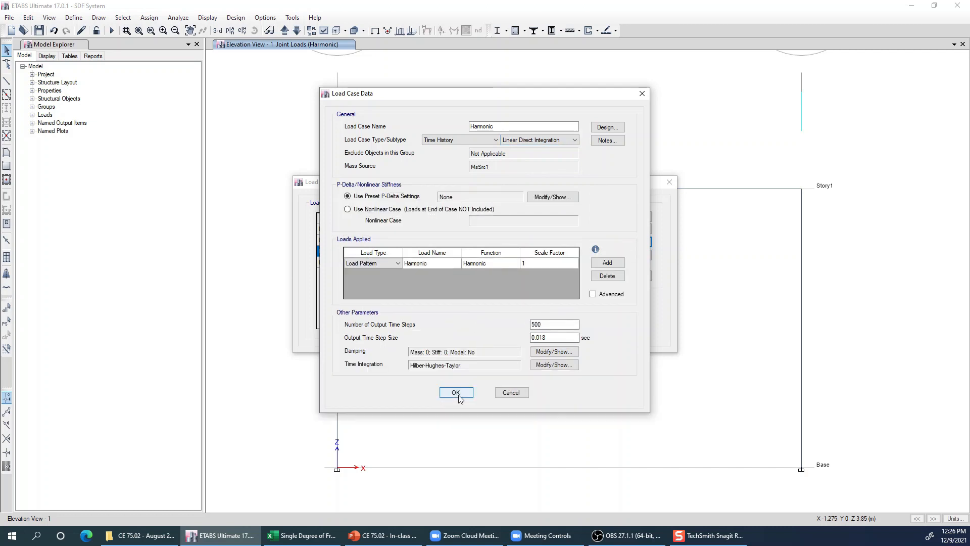
{"action": "left_click", "coordinate": [457, 393]}
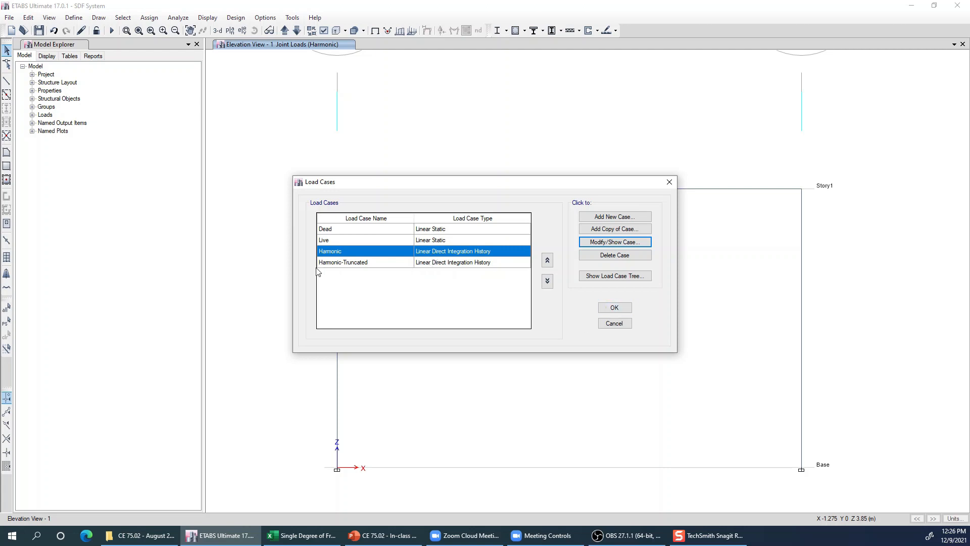
{"action": "left_click", "coordinate": [615, 323]}
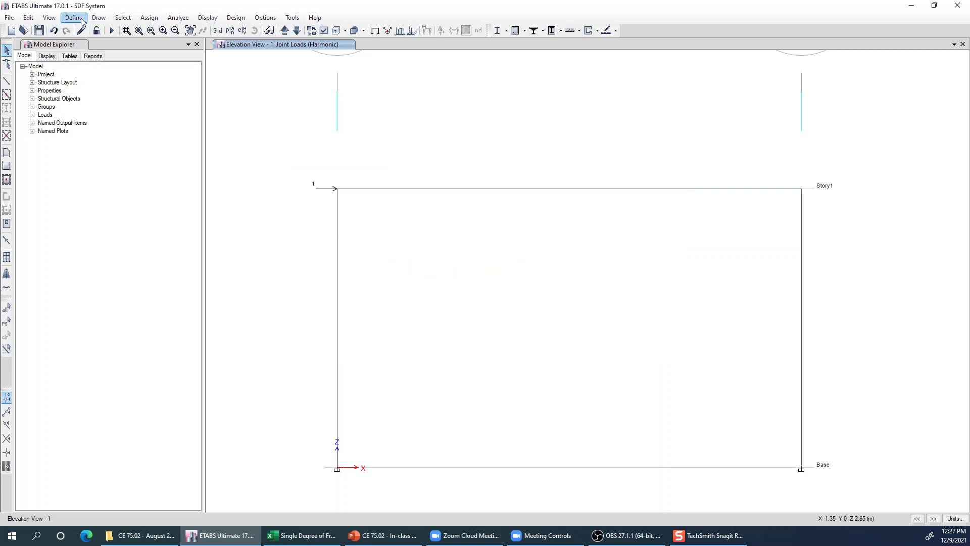
- Examine the graph and final time-value points of the Harmonic-Truncated time history function, closing it without changes
{"action": "left_click", "coordinate": [74, 17]}
{"action": "mouse_move", "coordinate": [139, 154]}
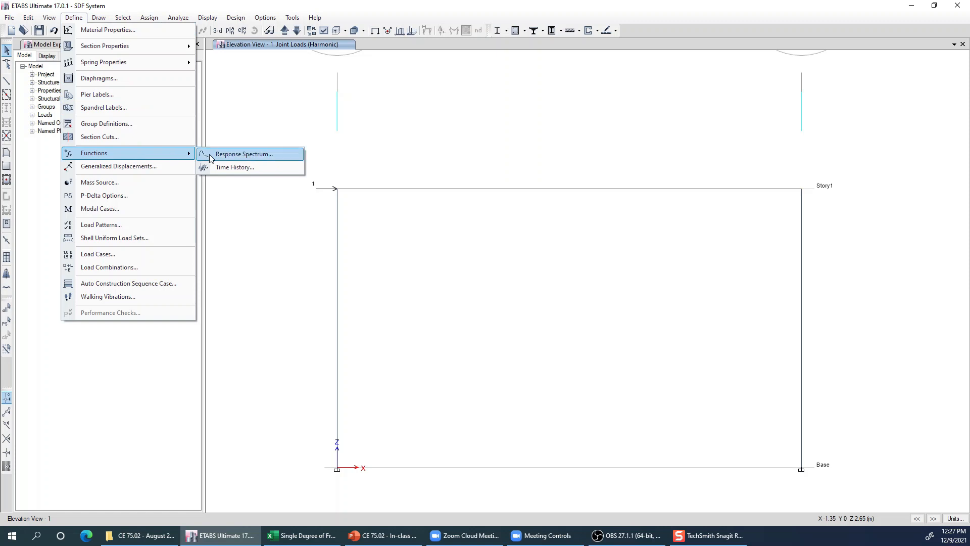
{"action": "left_click", "coordinate": [235, 167]}
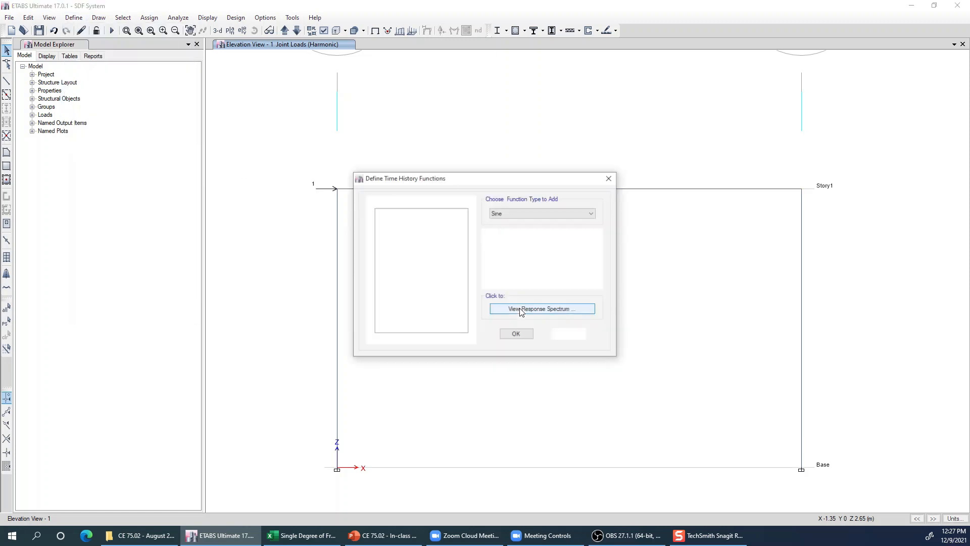
{"action": "left_click", "coordinate": [397, 219]}
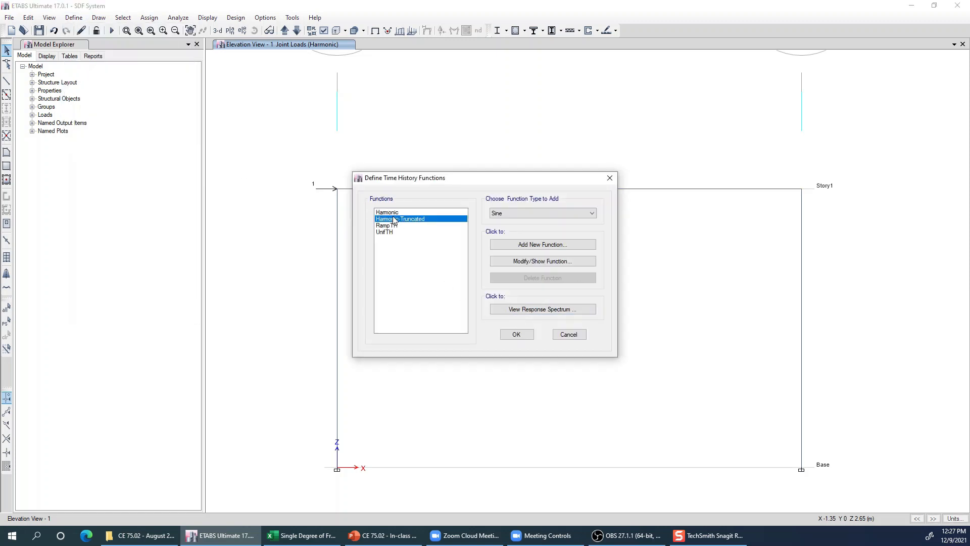
{"action": "left_click", "coordinate": [527, 262]}
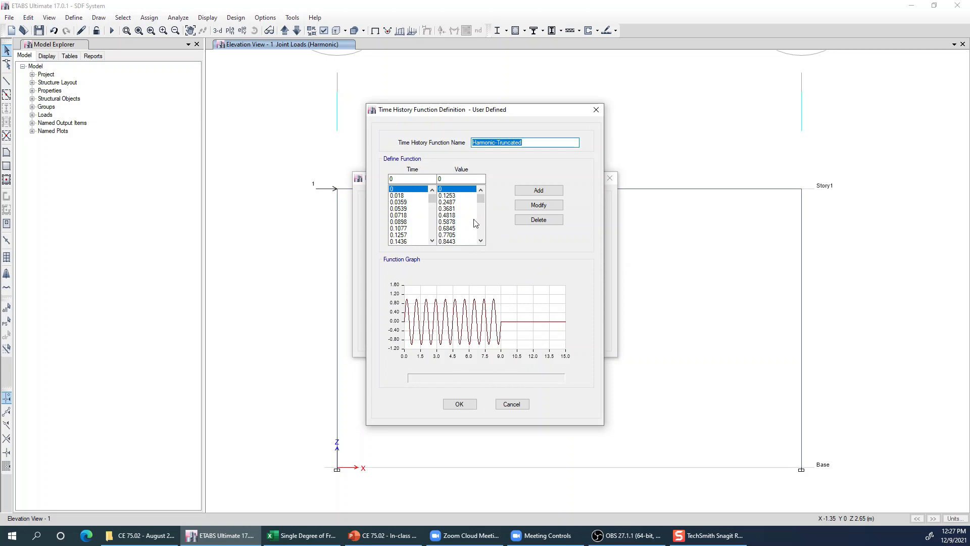
{"action": "left_click_drag", "start_coordinate": [481, 200], "coordinate": [483, 243]}
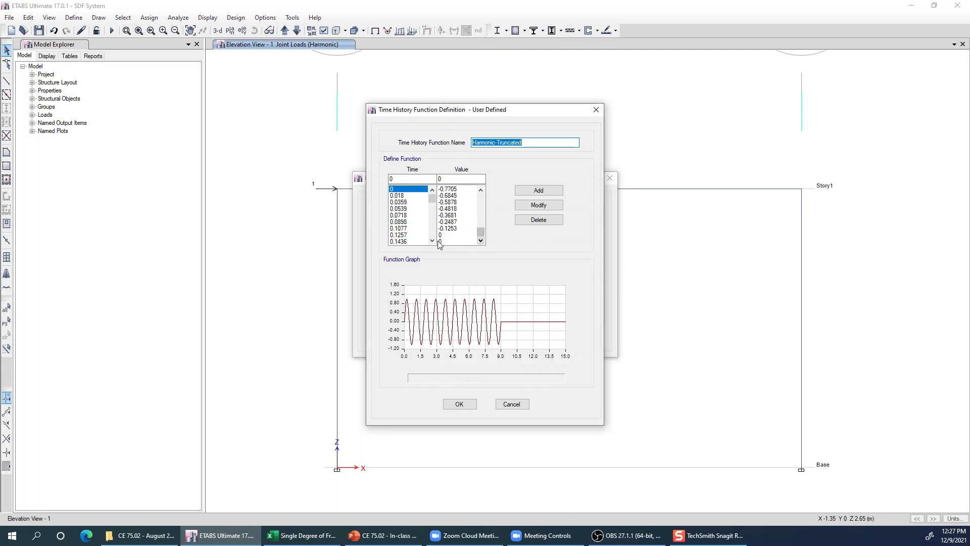
{"action": "left_click_drag", "start_coordinate": [433, 199], "coordinate": [433, 234]}
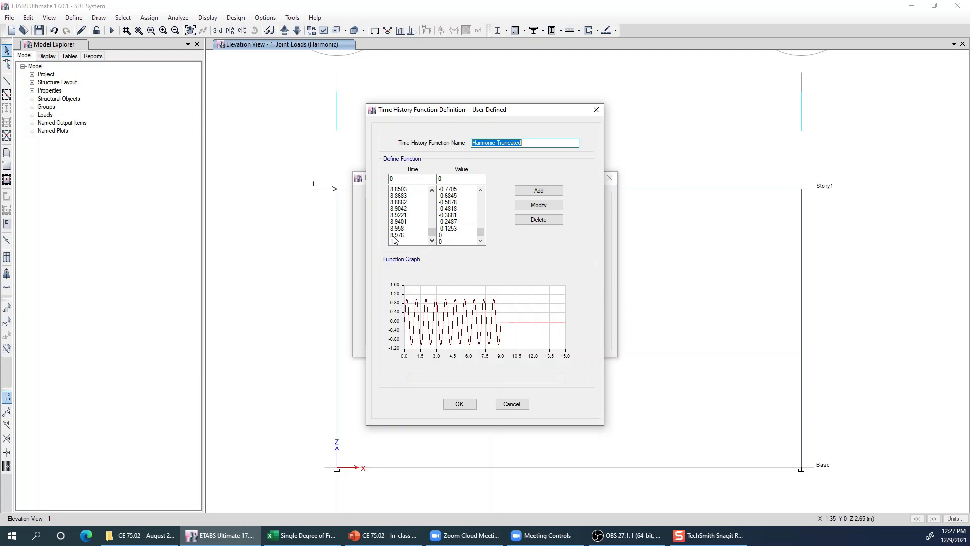
{"action": "left_click", "coordinate": [449, 236]}
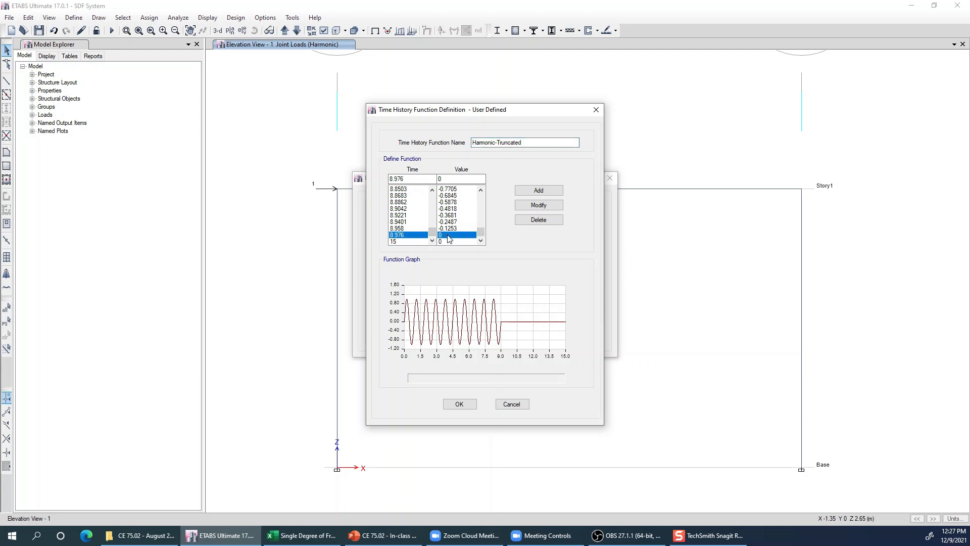
{"action": "left_click", "coordinate": [397, 242]}
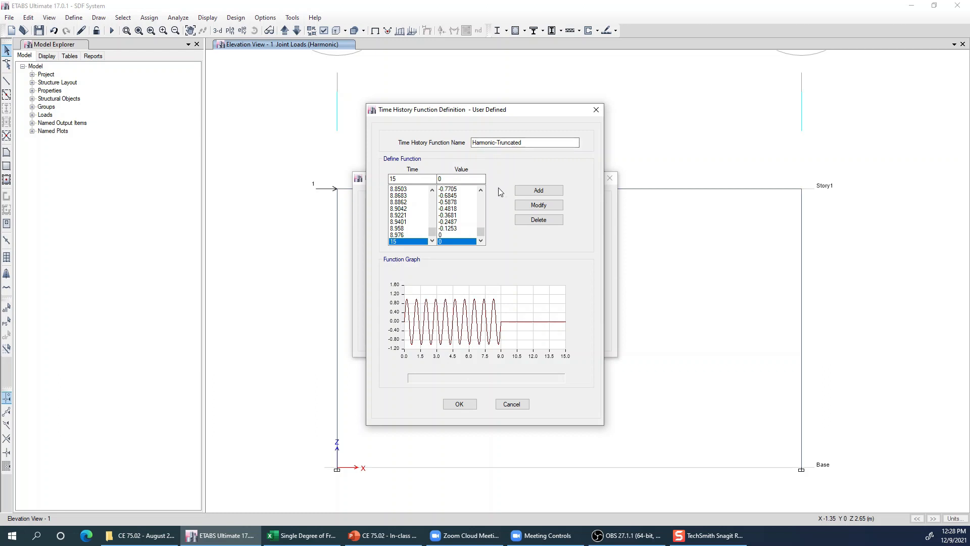
{"action": "left_click", "coordinate": [512, 403]}
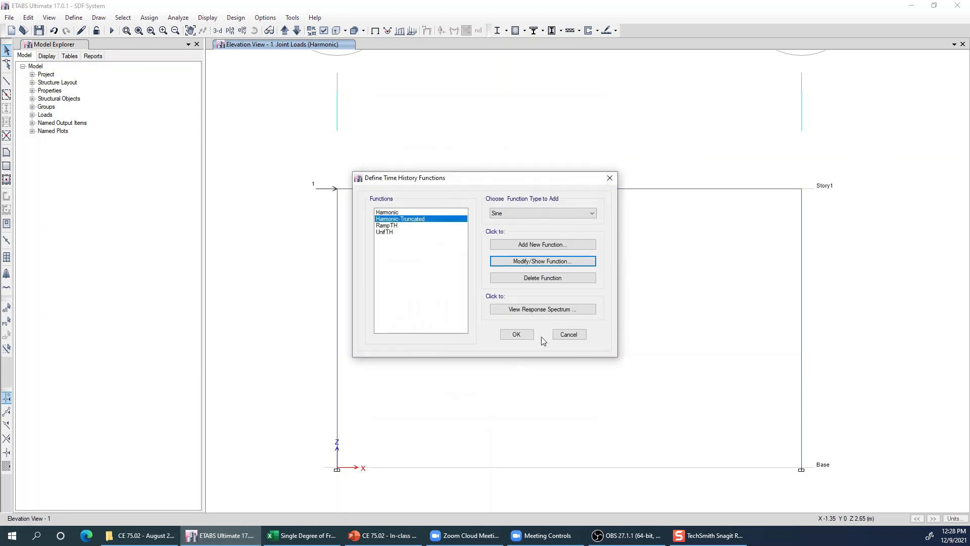
{"action": "left_click", "coordinate": [568, 334]}
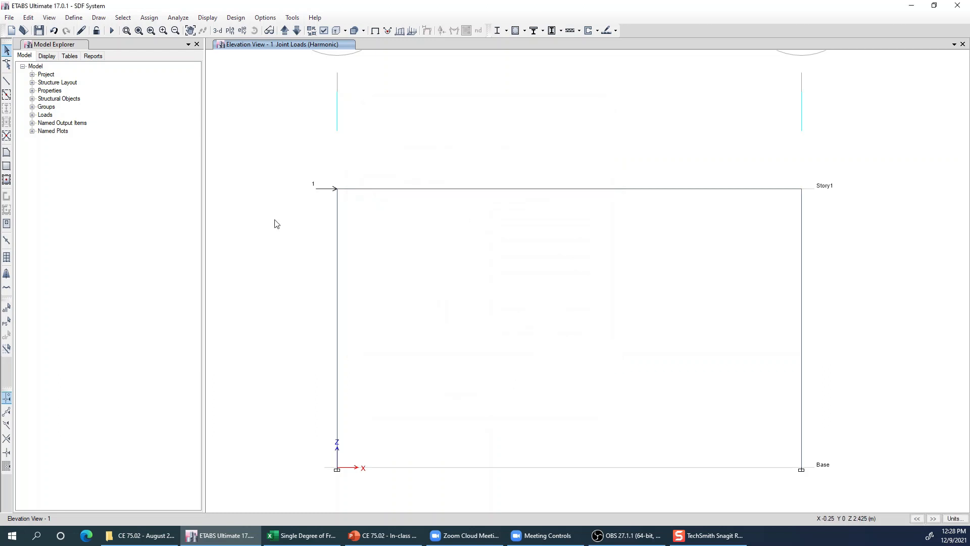
- Review the Harmonic-Truncated load case's applied function and output time step settings, then cancel the case data and load case list
{"action": "left_click", "coordinate": [70, 18]}
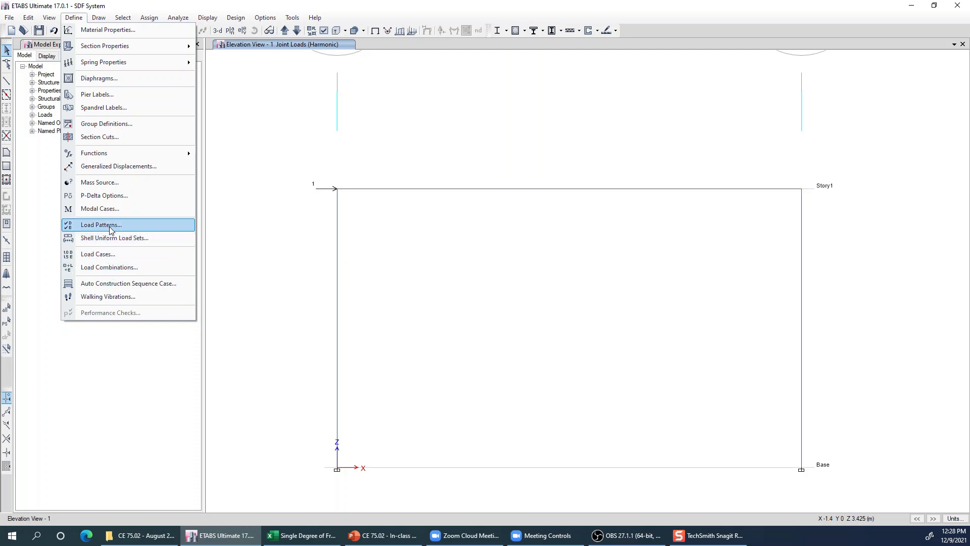
{"action": "left_click", "coordinate": [108, 254]}
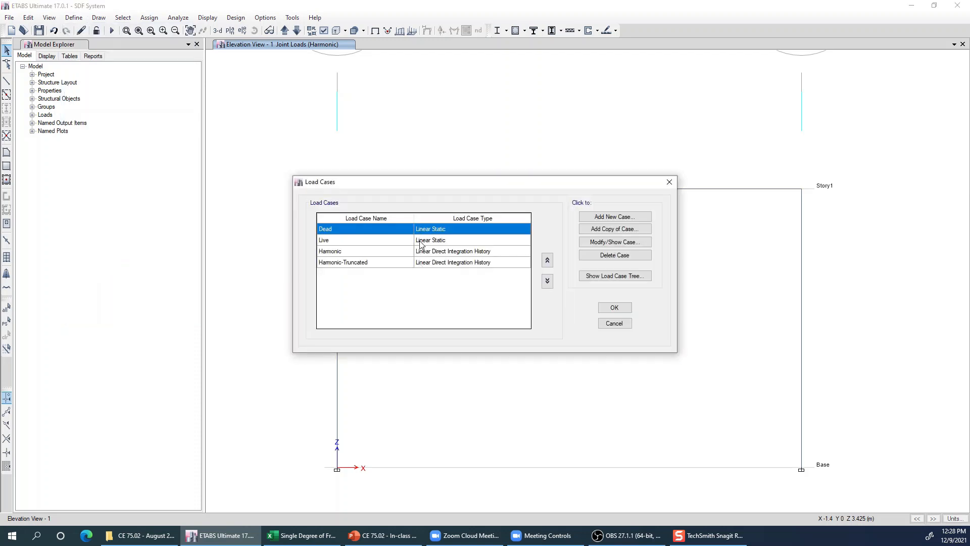
{"action": "left_click", "coordinate": [366, 264]}
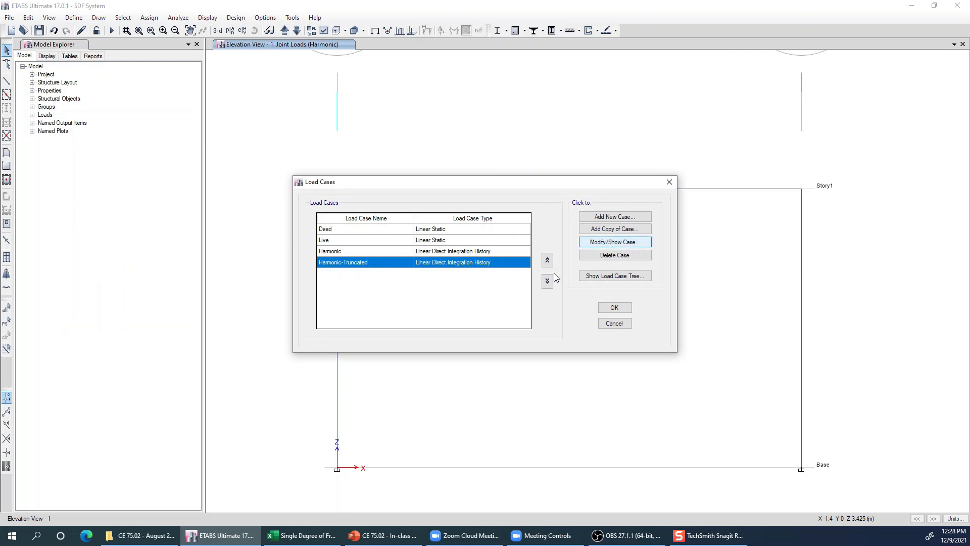
{"action": "key", "text": "Return"}
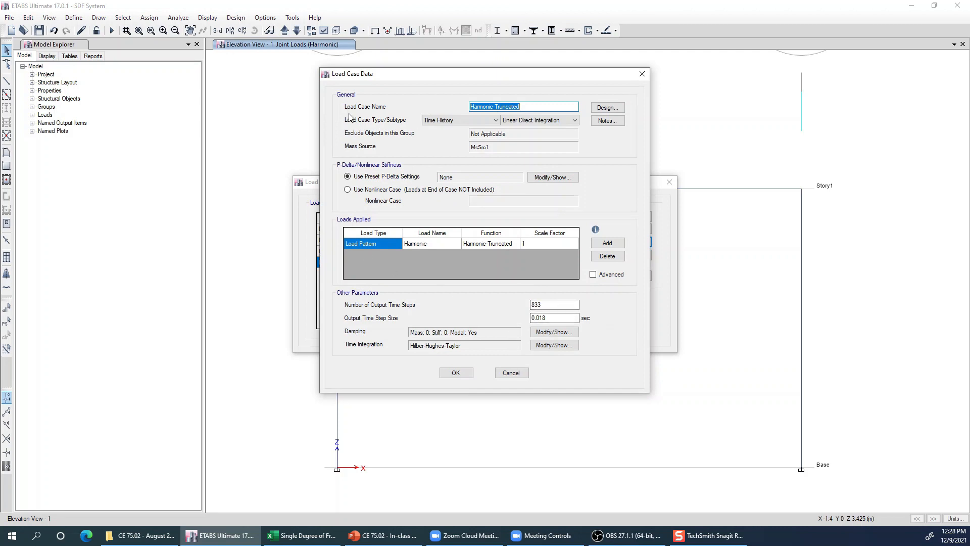
{"action": "left_click", "coordinate": [504, 244]}
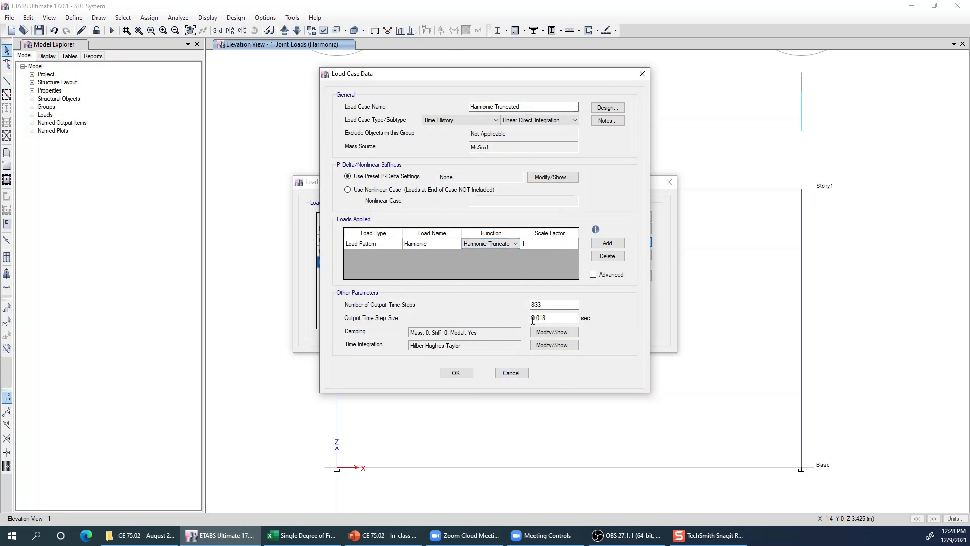
{"action": "left_click", "coordinate": [539, 305]}
{"action": "left_click", "coordinate": [514, 374]}
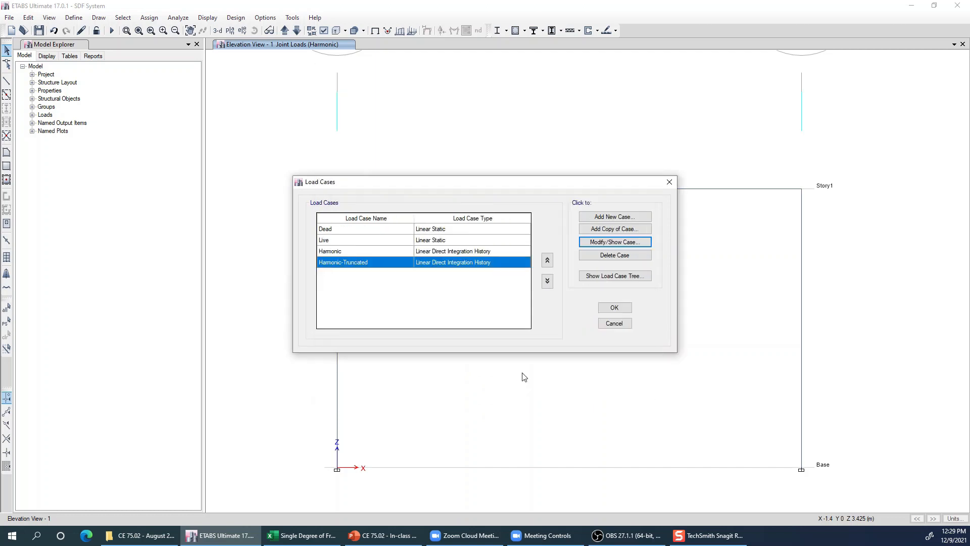
{"action": "left_click_drag", "start_coordinate": [367, 252], "coordinate": [406, 269]}
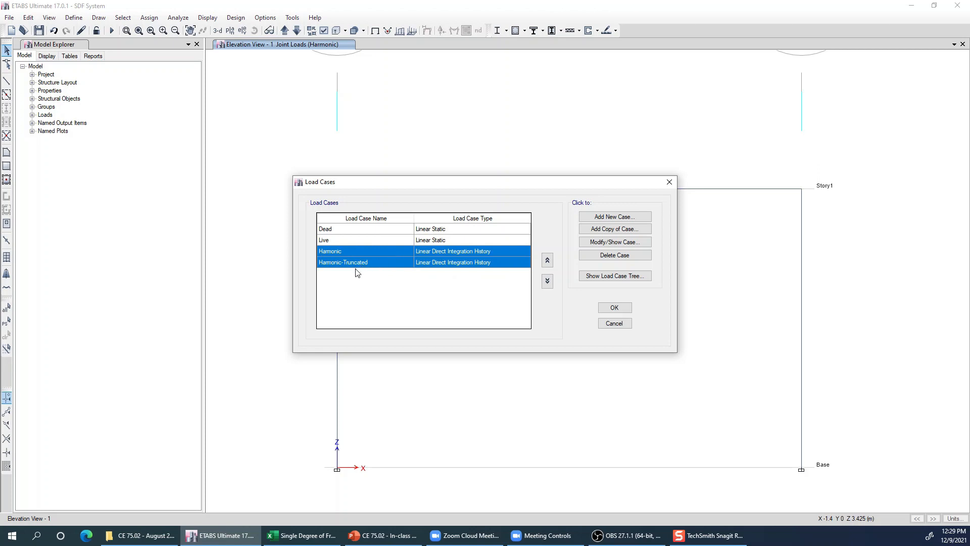
{"action": "left_click", "coordinate": [614, 323]}
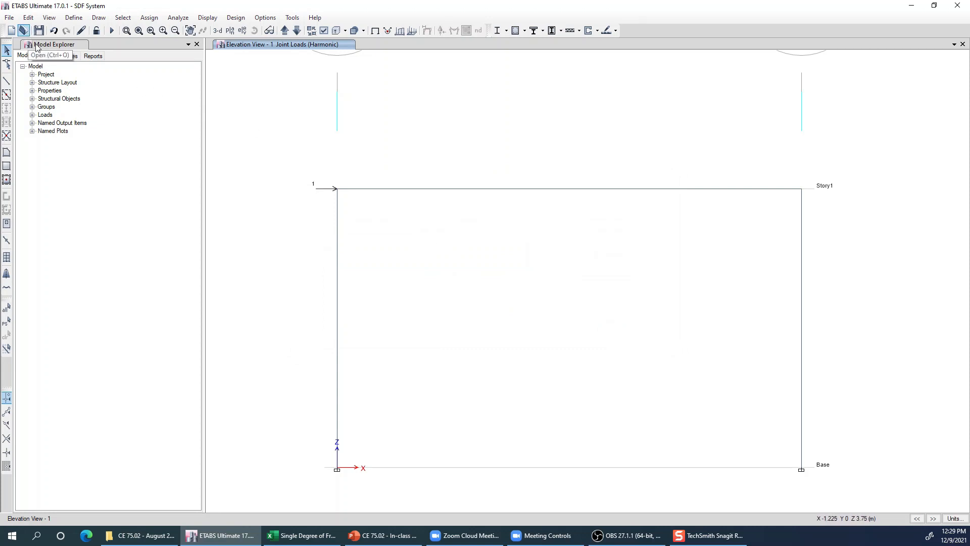
- Open the analysed frame model and display the mode 1 shape of the Modal case
{"action": "left_click", "coordinate": [26, 32]}
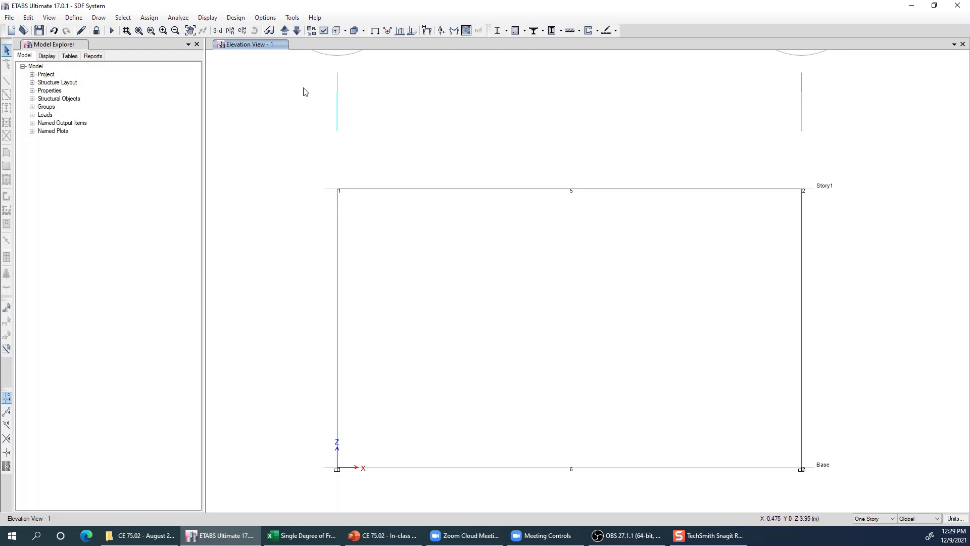
{"action": "left_click", "coordinate": [428, 30]}
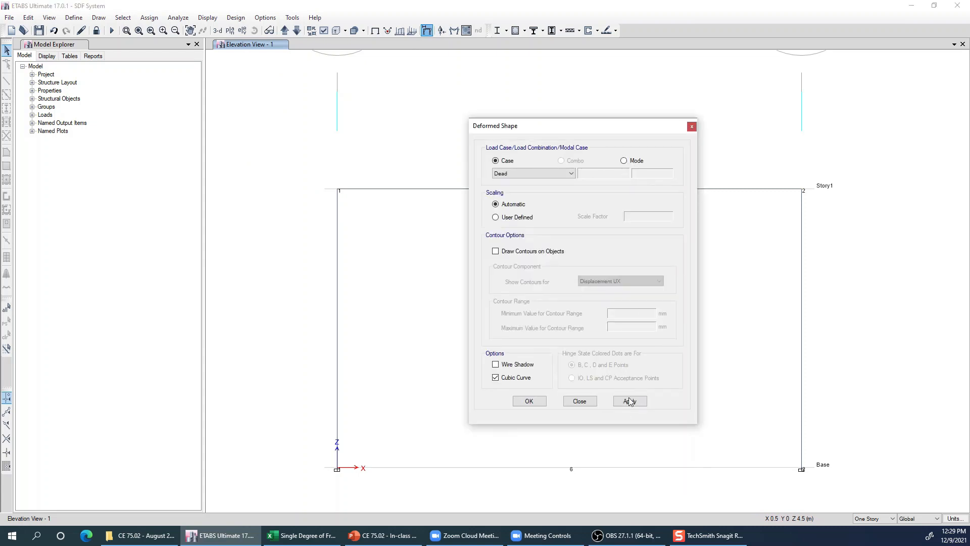
{"action": "left_click_drag", "start_coordinate": [506, 126], "coordinate": [89, 126]}
{"action": "left_click", "coordinate": [208, 161]}
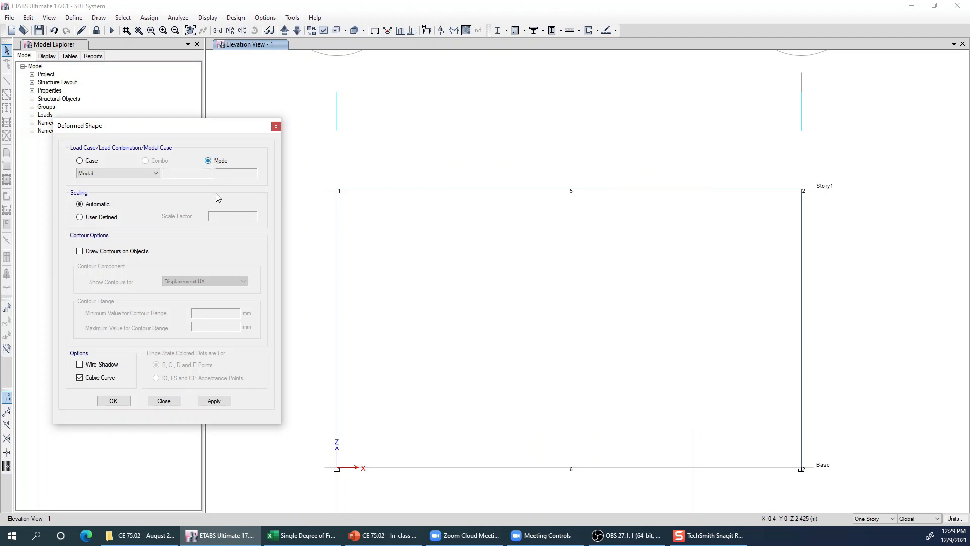
{"action": "left_click", "coordinate": [215, 402]}
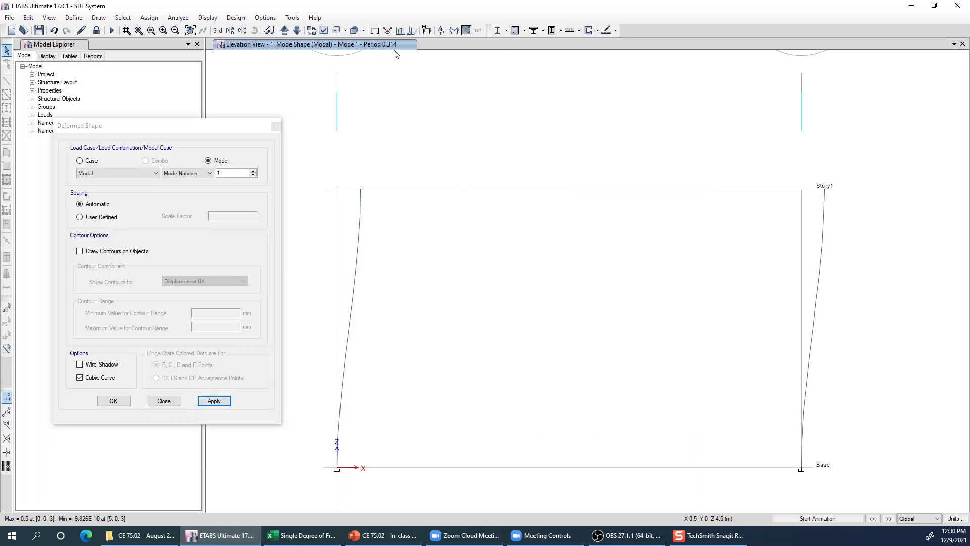
{"action": "left_click", "coordinate": [163, 401]}
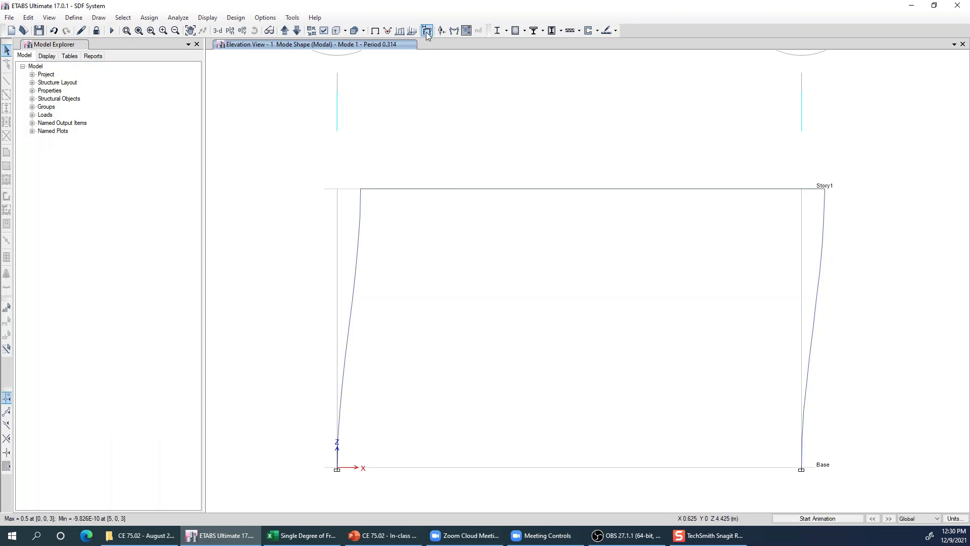
- Display the frame's deformed shape for the Harmonic load case using the Max option
{"action": "left_click", "coordinate": [207, 18]}
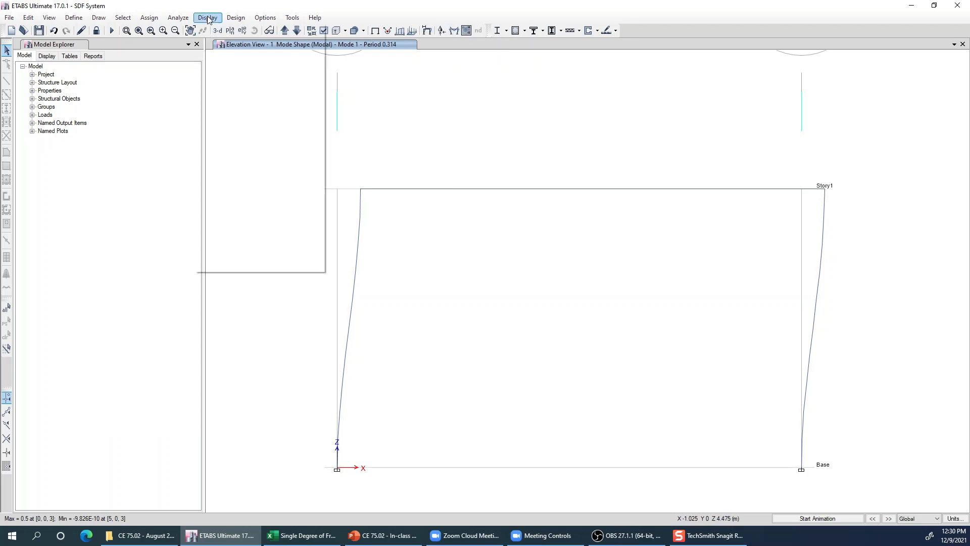
{"action": "left_click", "coordinate": [237, 62]}
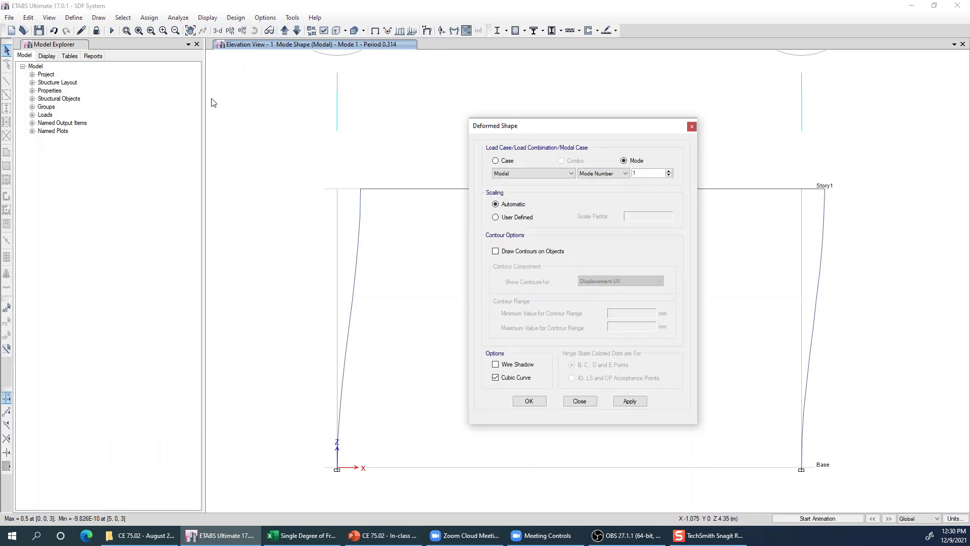
{"action": "left_click", "coordinate": [92, 162]}
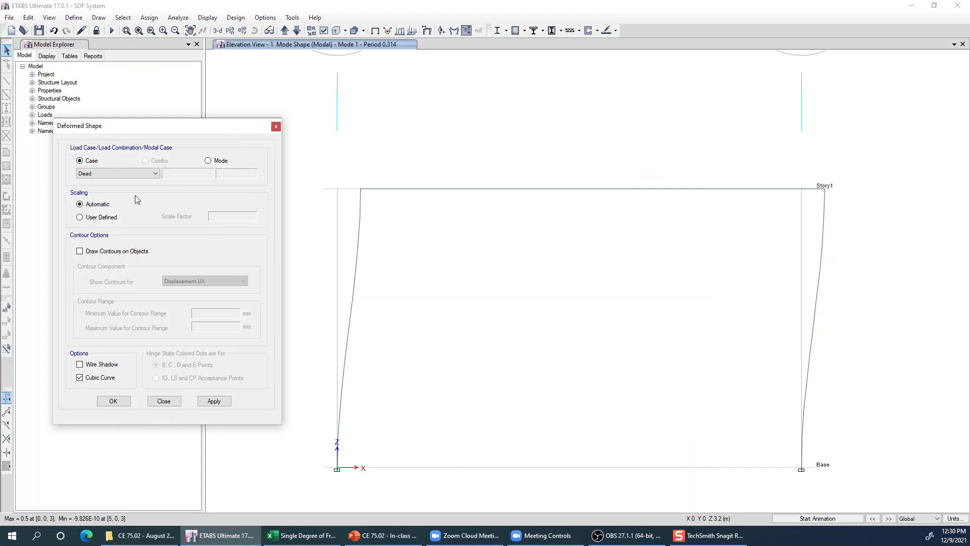
{"action": "left_click", "coordinate": [132, 173]}
{"action": "left_click", "coordinate": [106, 196]}
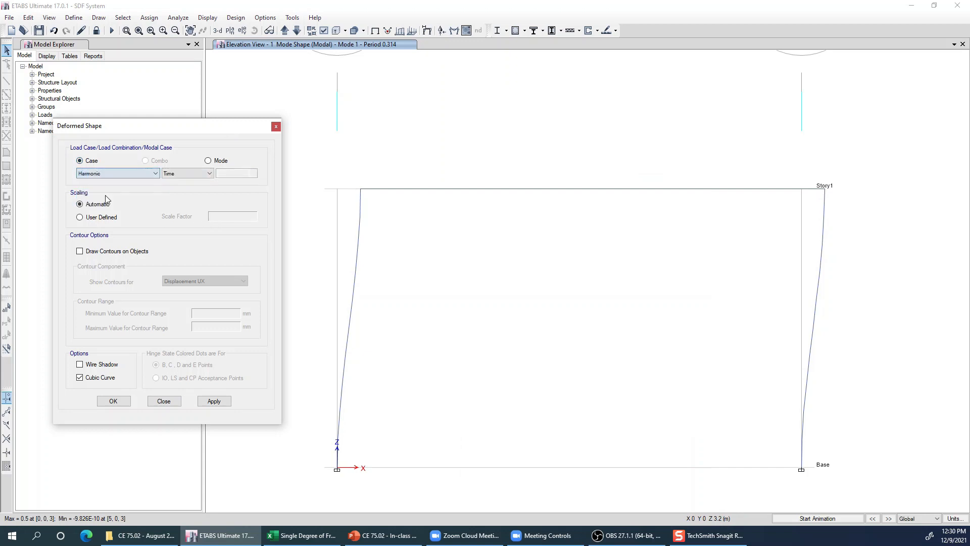
{"action": "left_click", "coordinate": [187, 174]}
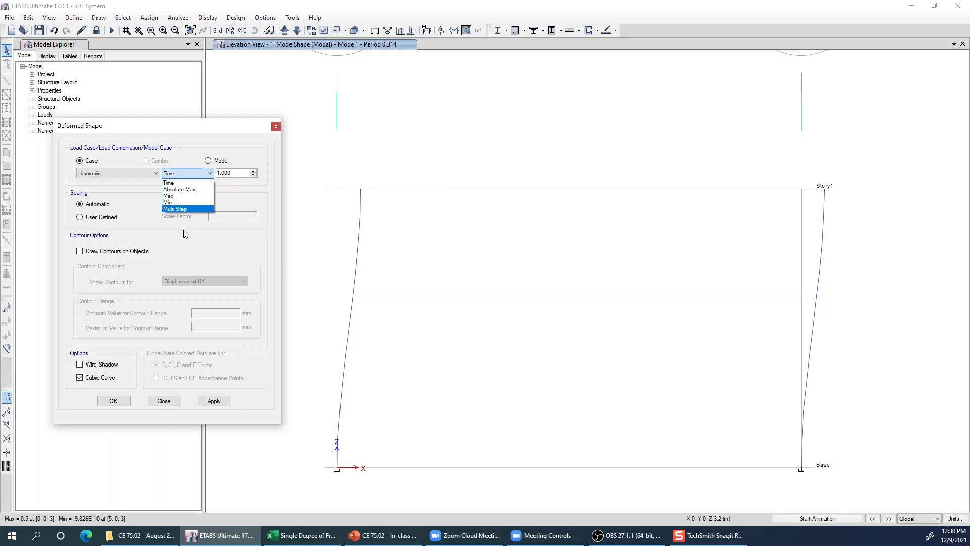
{"action": "left_click", "coordinate": [177, 202]}
{"action": "left_click", "coordinate": [214, 400]}
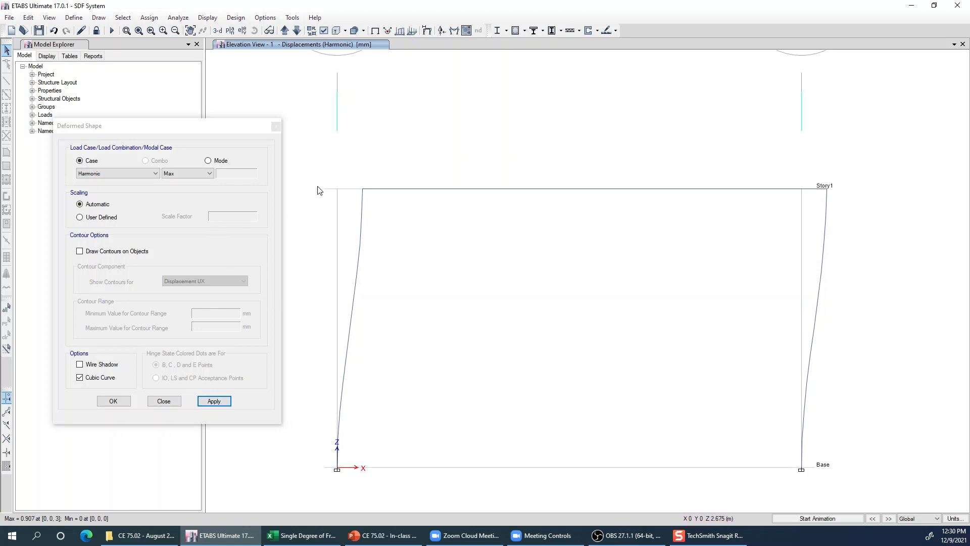
- Animate the Harmonic case's deformed shape, close the deformed shape settings and stop the animation
{"action": "left_click", "coordinate": [835, 524]}
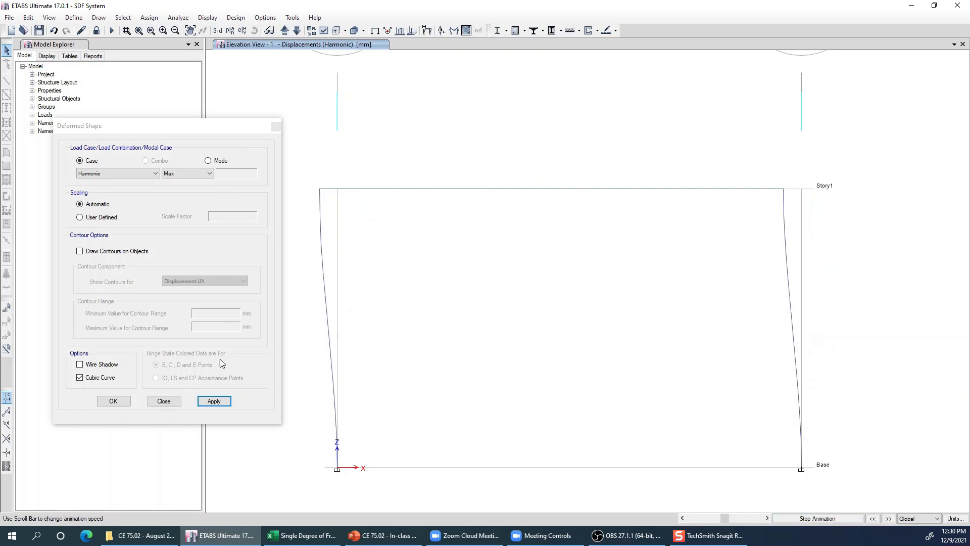
{"action": "left_click", "coordinate": [161, 402]}
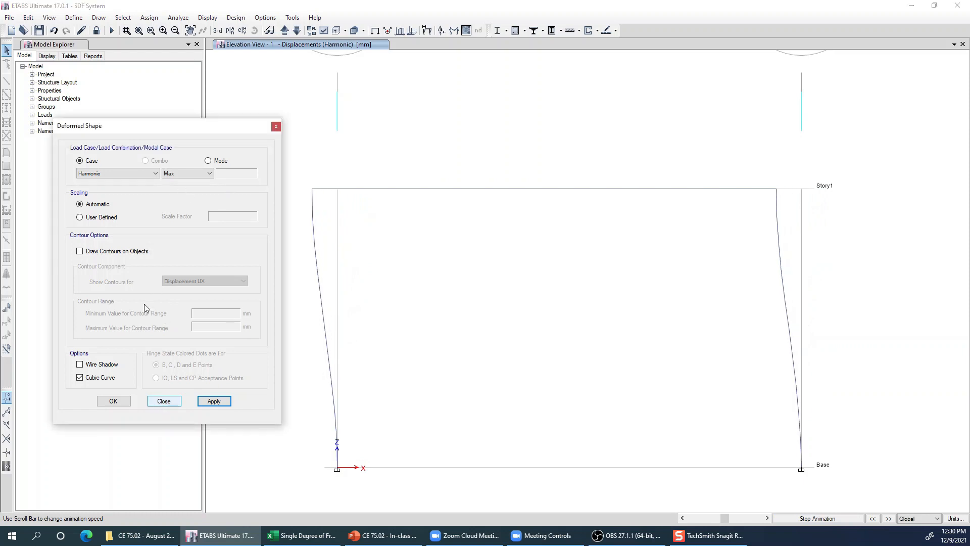
{"action": "left_click", "coordinate": [276, 127]}
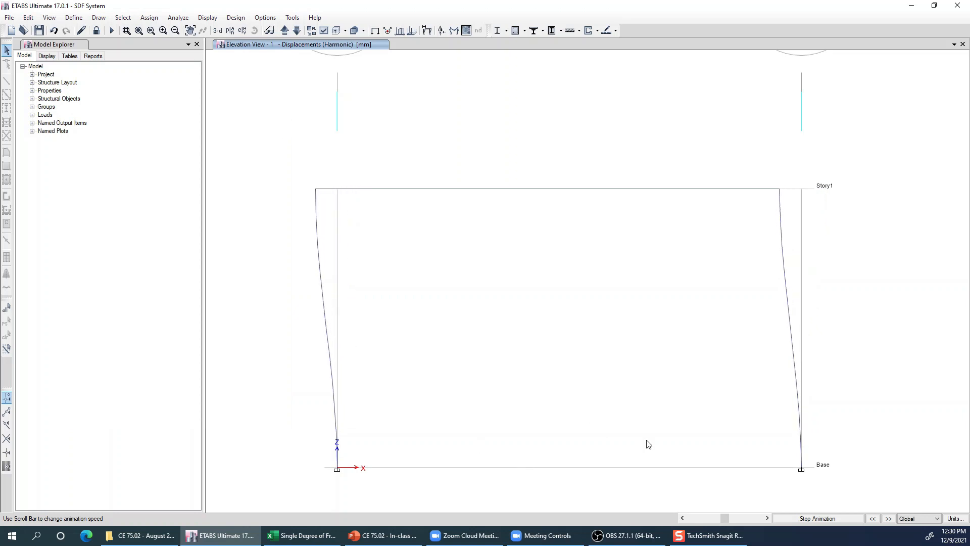
{"action": "left_click", "coordinate": [780, 518]}
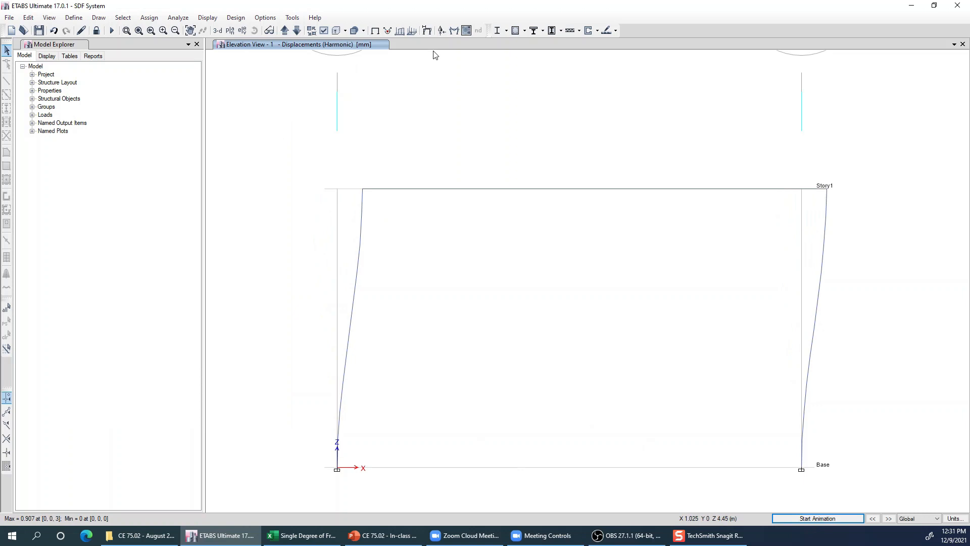
- Display the Shear 2-2 force diagram on the frames for the Harmonic load case using the Max option
{"action": "left_click", "coordinate": [455, 31]}
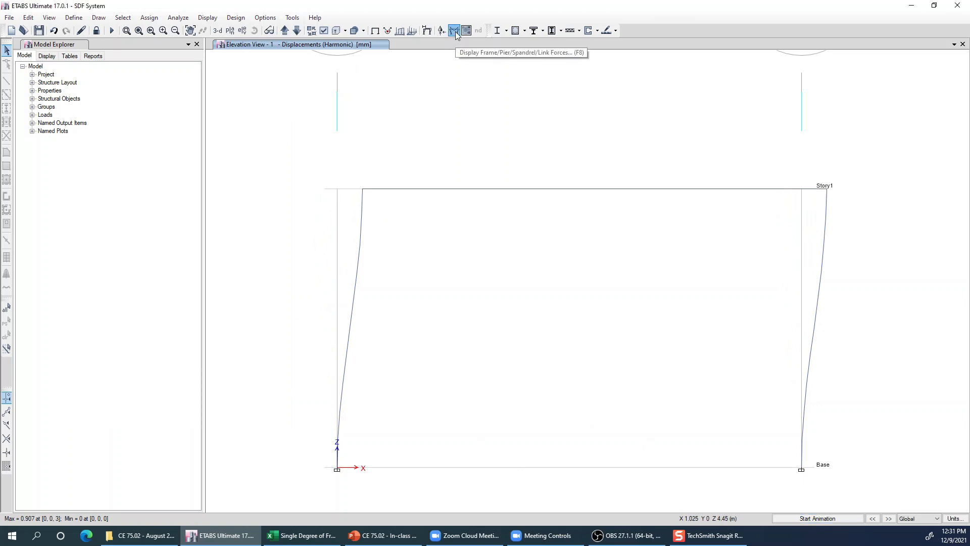
{"action": "left_click_drag", "start_coordinate": [969, 122], "coordinate": [150, 85]}
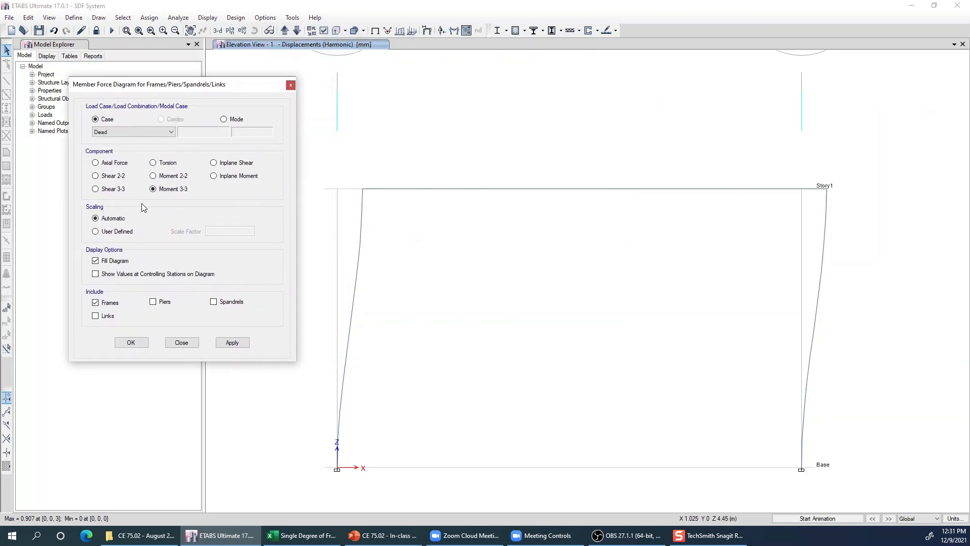
{"action": "left_click", "coordinate": [115, 177]}
{"action": "left_click", "coordinate": [117, 132]}
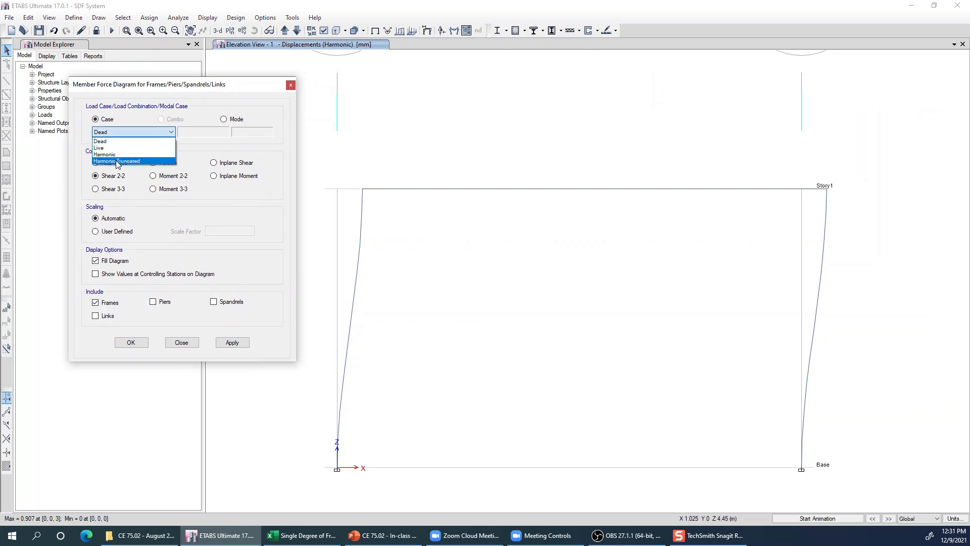
{"action": "left_click", "coordinate": [152, 159]}
{"action": "left_click", "coordinate": [200, 132]}
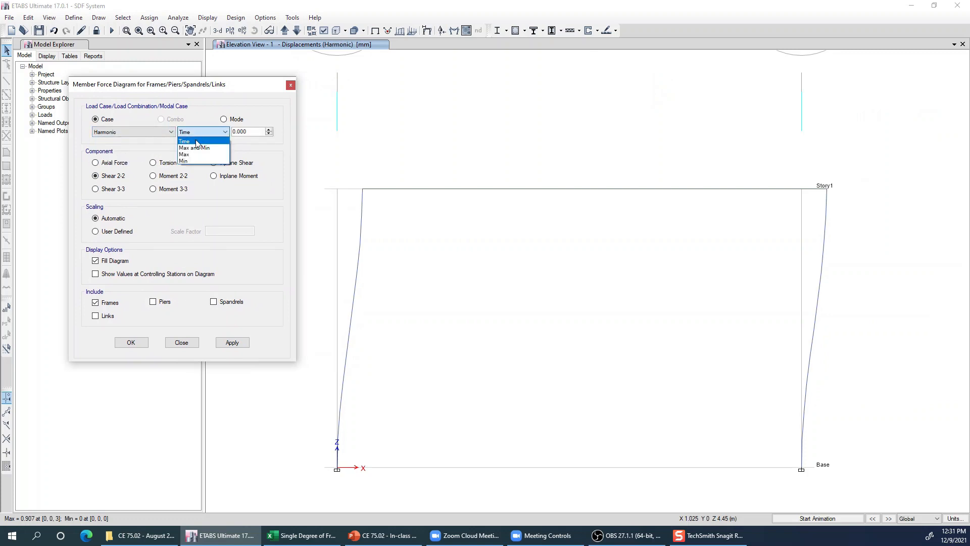
{"action": "left_click", "coordinate": [195, 147]}
{"action": "left_click", "coordinate": [232, 343]}
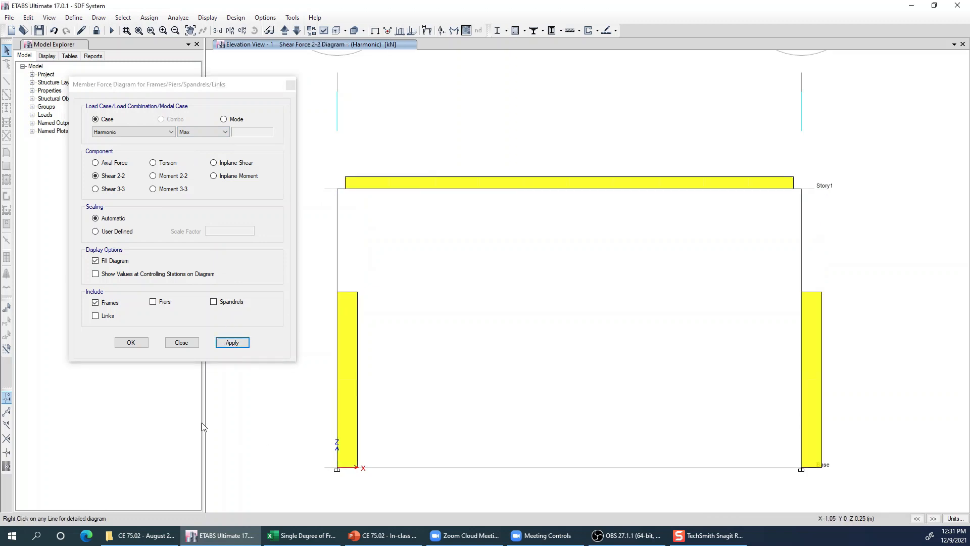
{"action": "left_click", "coordinate": [186, 344]}
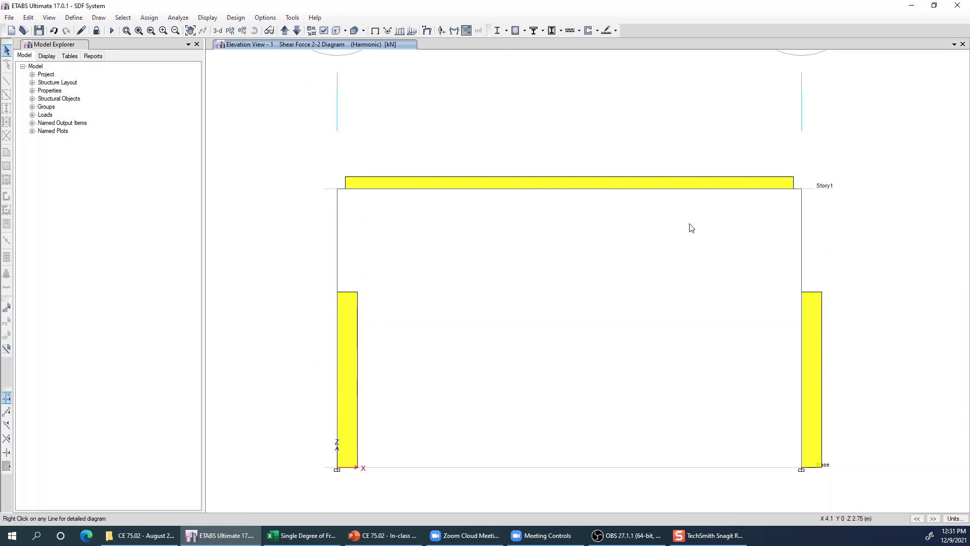
- Restore the undeformed elevation view, window-select the joints at Story1 level and clear the selection
{"action": "mouse_move", "coordinate": [522, 190]}
{"action": "left_click", "coordinate": [375, 31]}
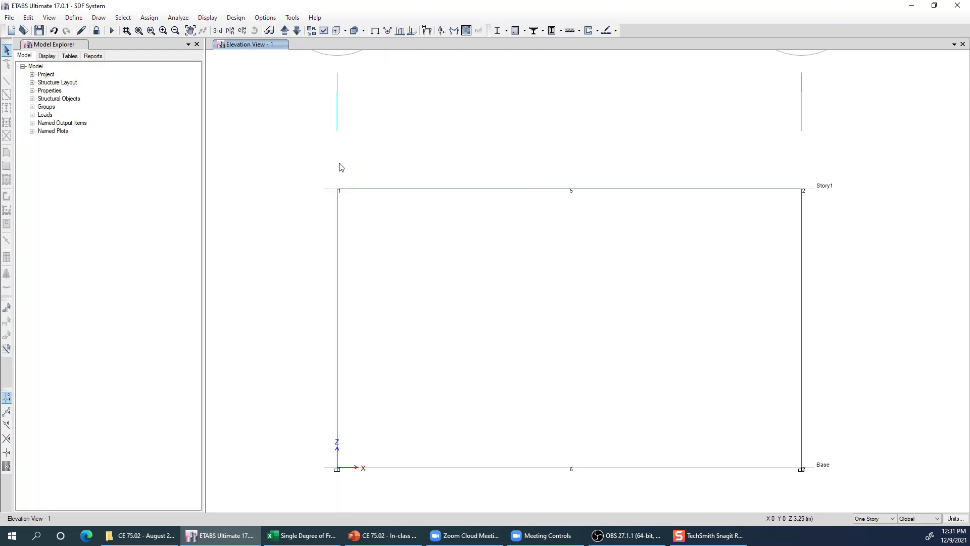
{"action": "left_click_drag", "start_coordinate": [324, 172], "coordinate": [362, 219]}
{"action": "left_click_drag", "start_coordinate": [779, 182], "coordinate": [827, 213]}
{"action": "left_click_drag", "start_coordinate": [550, 174], "coordinate": [596, 209]}
{"action": "left_click", "coordinate": [6, 334]}
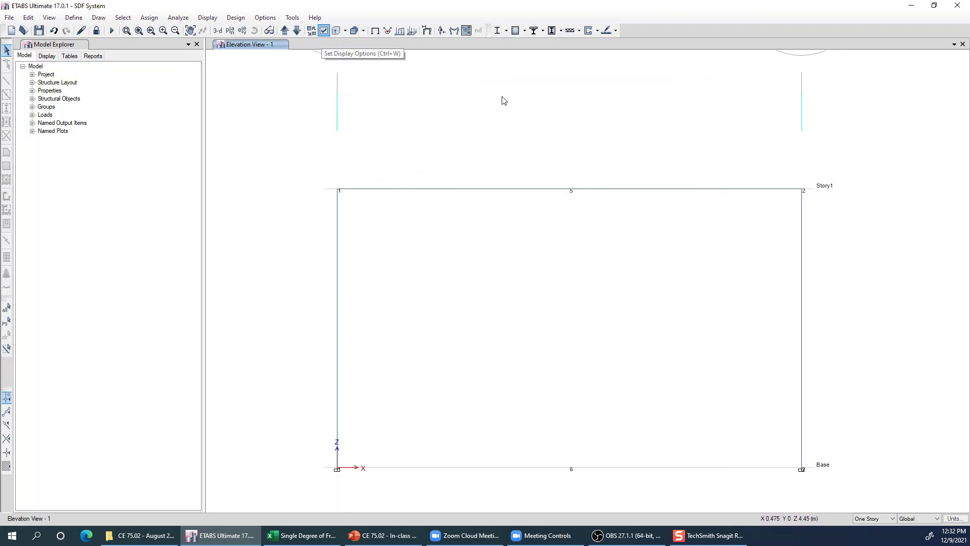
- Check that joint labels are enabled in the view's object assignment options, and apply the settings
{"action": "key", "text": "ctrl+w"}
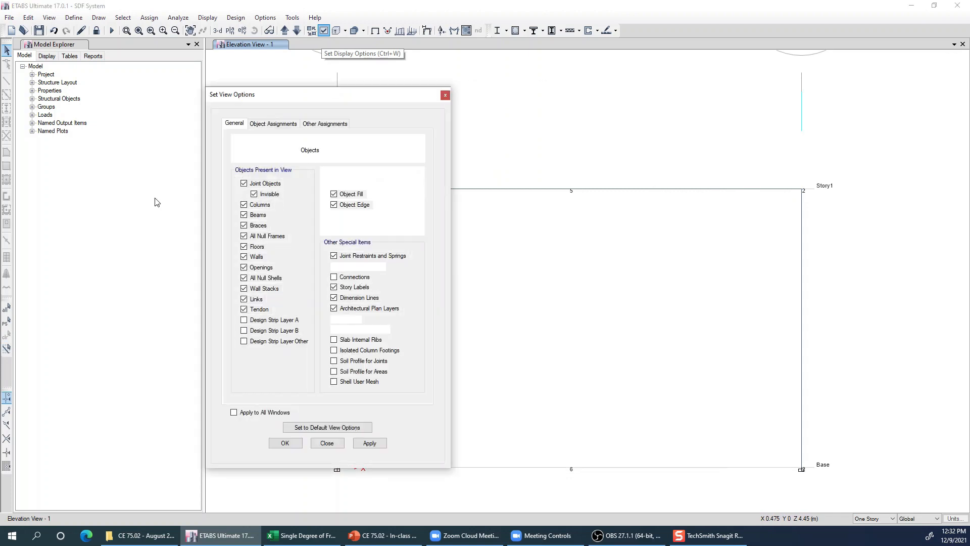
{"action": "left_click", "coordinate": [273, 123]}
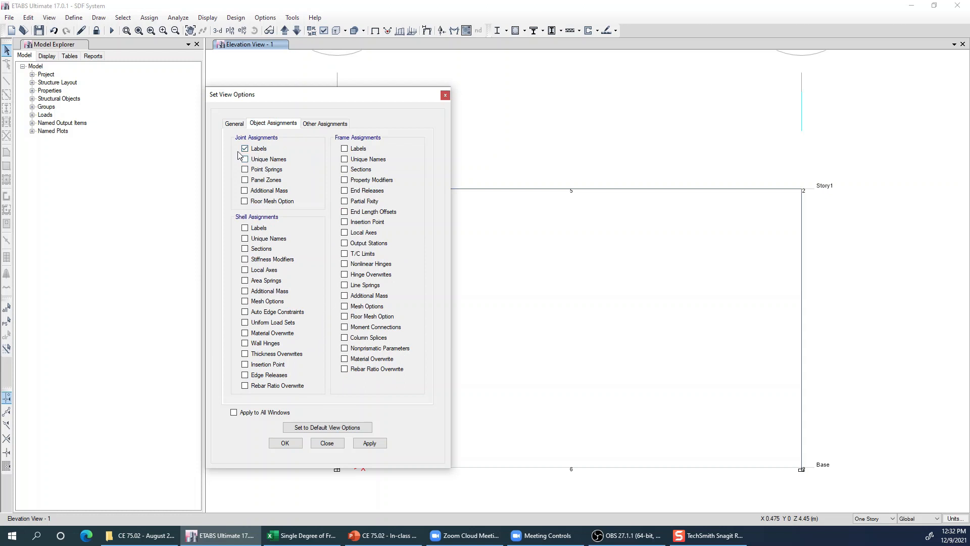
{"action": "left_click", "coordinate": [374, 447]}
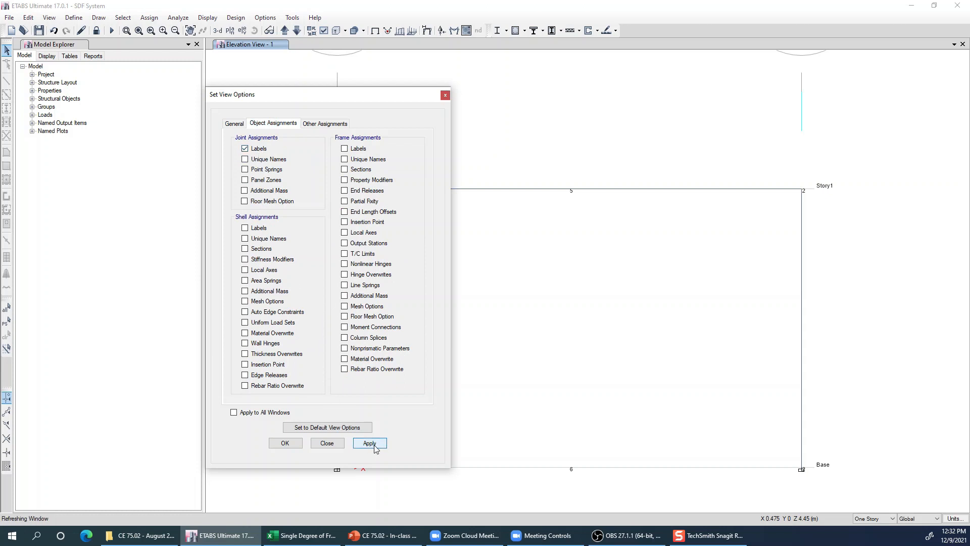
{"action": "left_click", "coordinate": [285, 443]}
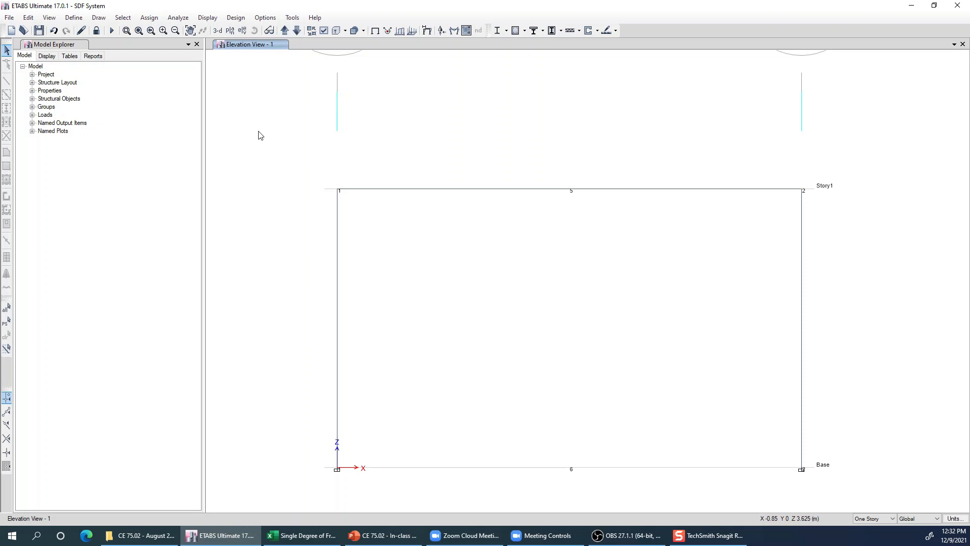
- Open the time history plot functions view and choose the Harmonic load case, keeping Time as the horizontal function
{"action": "left_click", "coordinate": [201, 20]}
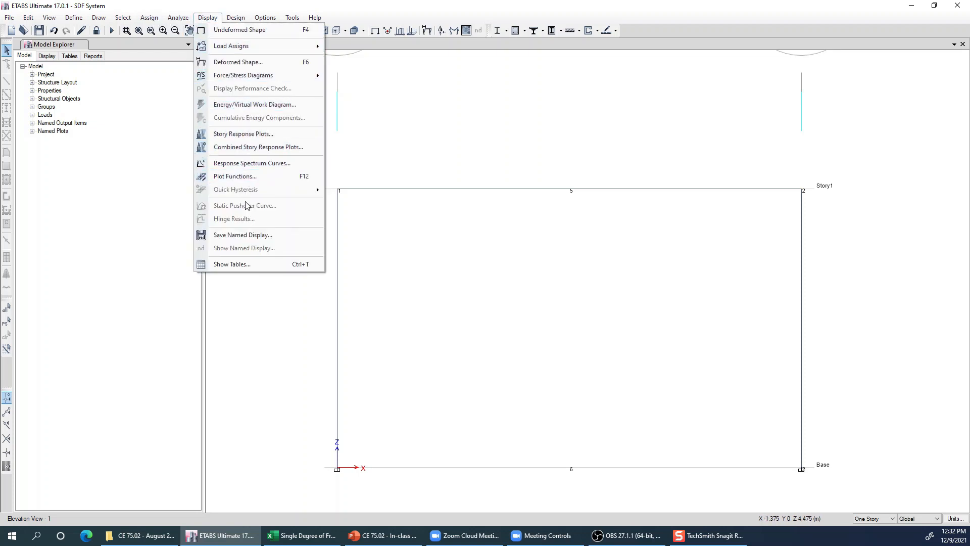
{"action": "left_click", "coordinate": [280, 176]}
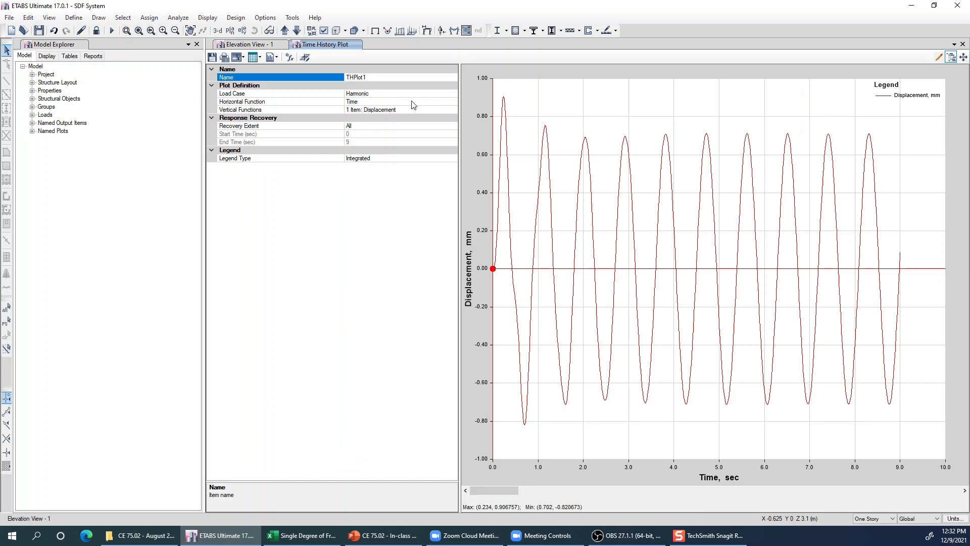
{"action": "left_click_drag", "start_coordinate": [345, 77], "coordinate": [328, 78]}
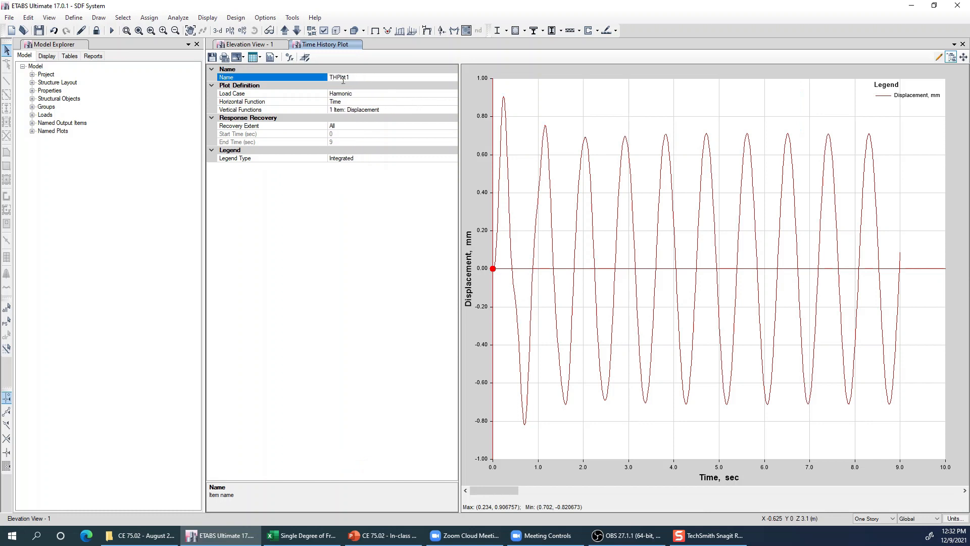
{"action": "left_click", "coordinate": [357, 97]}
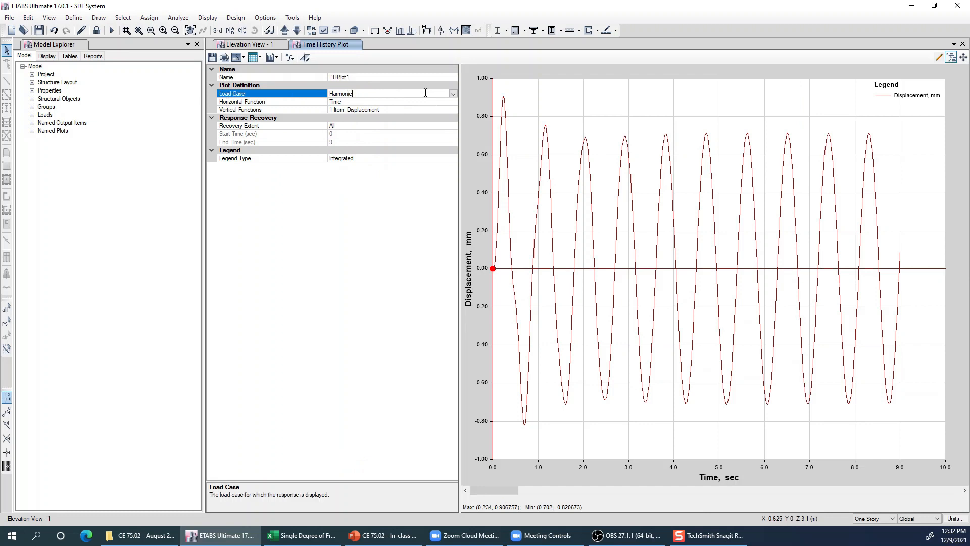
{"action": "left_click", "coordinate": [453, 94]}
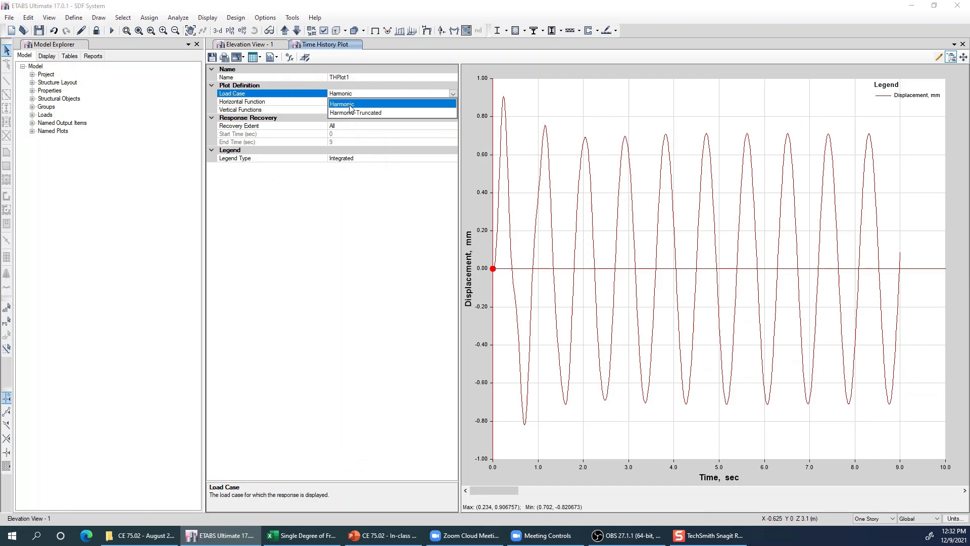
{"action": "left_click", "coordinate": [351, 109]}
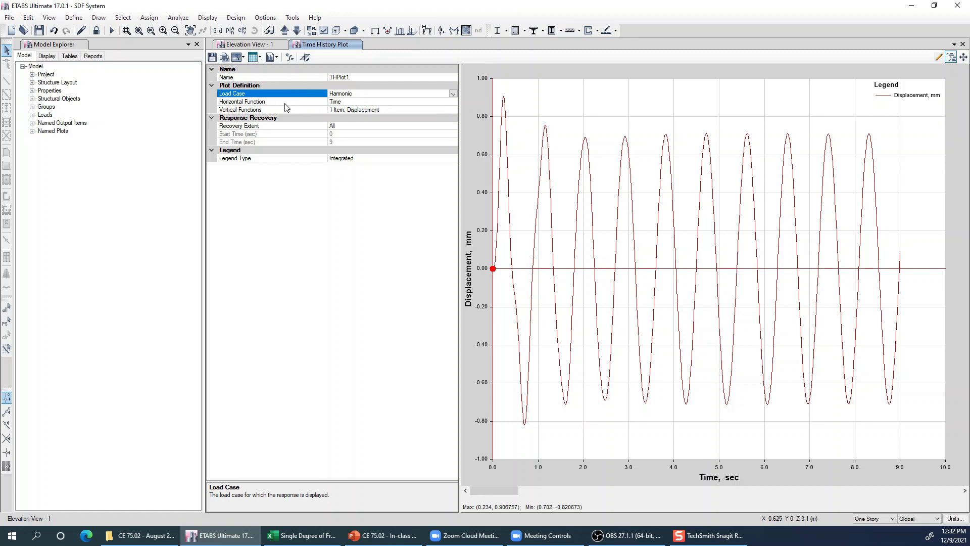
{"action": "left_click", "coordinate": [423, 105]}
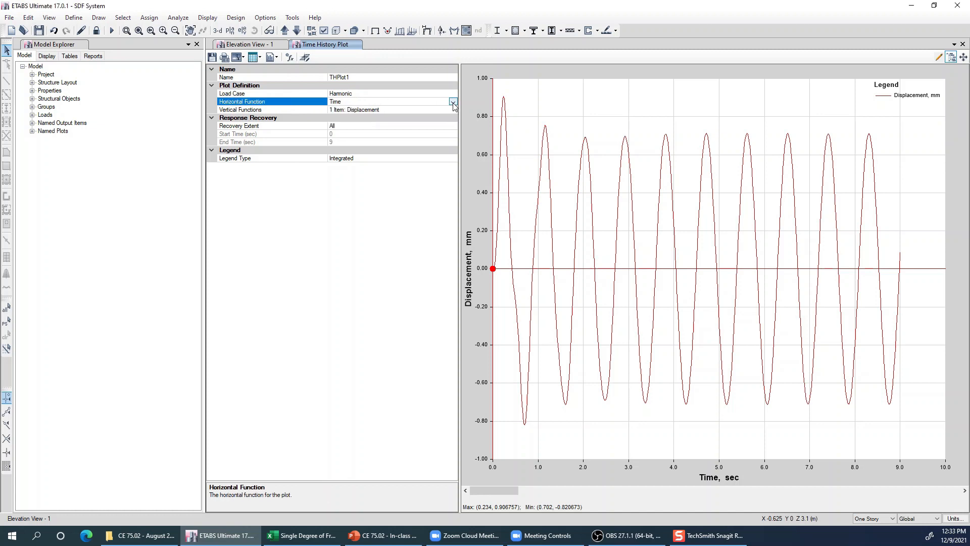
- Open the plot function definitions for the vertical axis and add a new Joint Displacement function
{"action": "left_click", "coordinate": [395, 110]}
{"action": "left_click", "coordinate": [453, 110]}
{"action": "left_click", "coordinate": [590, 178]}
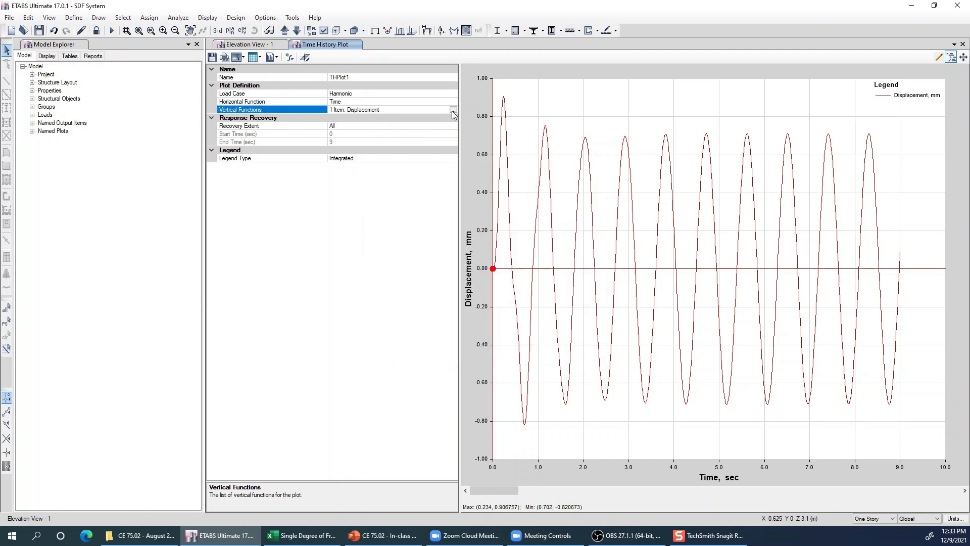
{"action": "left_click", "coordinate": [453, 111]}
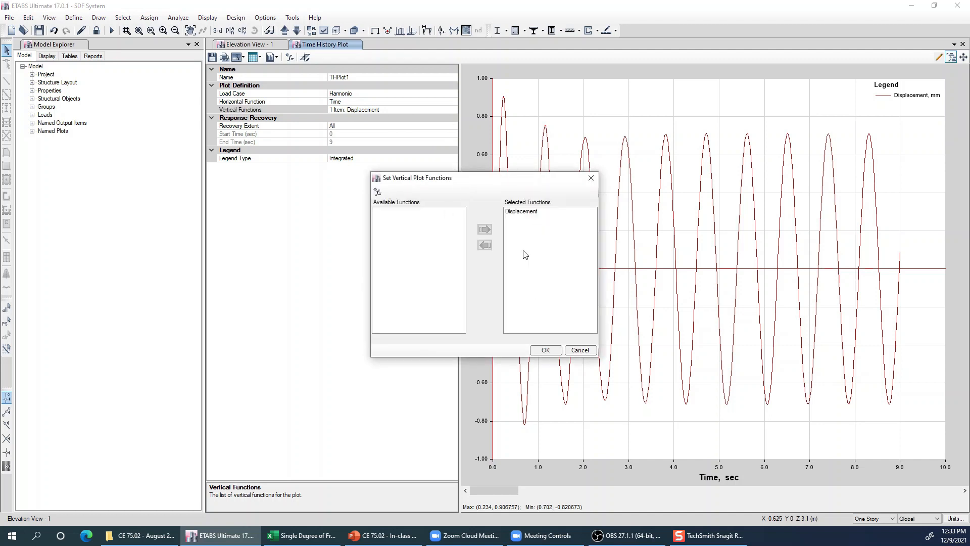
{"action": "left_click", "coordinate": [377, 192]}
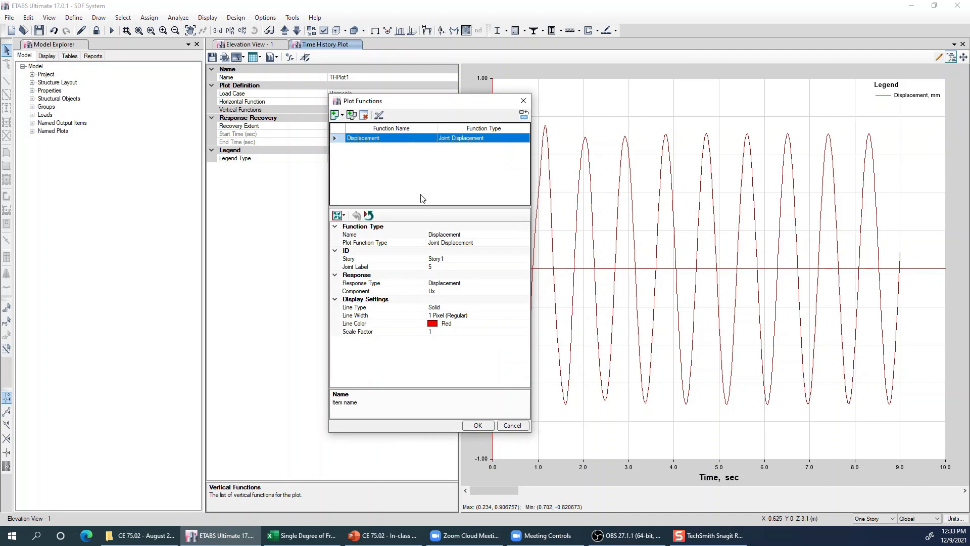
{"action": "left_click_drag", "start_coordinate": [447, 102], "coordinate": [407, 111]}
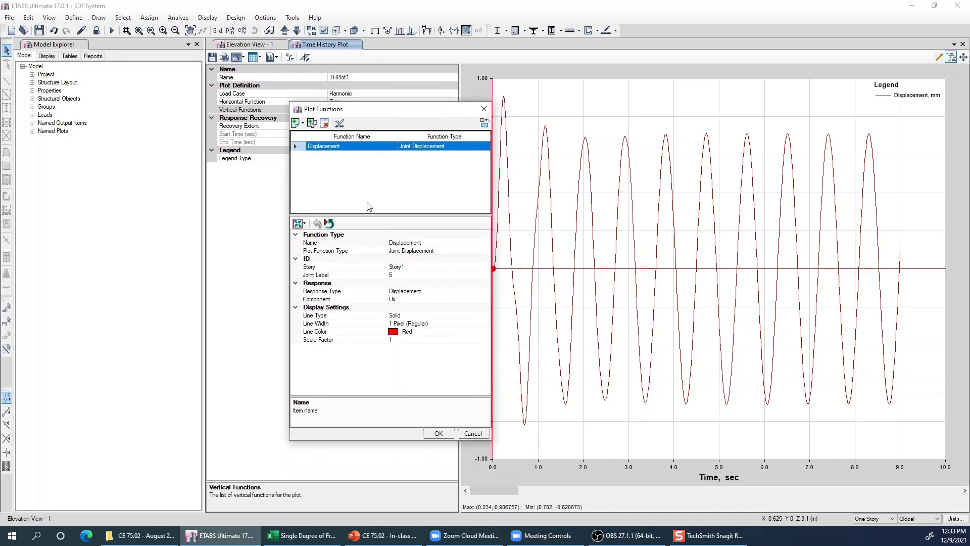
{"action": "left_click", "coordinate": [303, 124]}
{"action": "left_click", "coordinate": [302, 124]}
{"action": "left_click", "coordinate": [303, 124]}
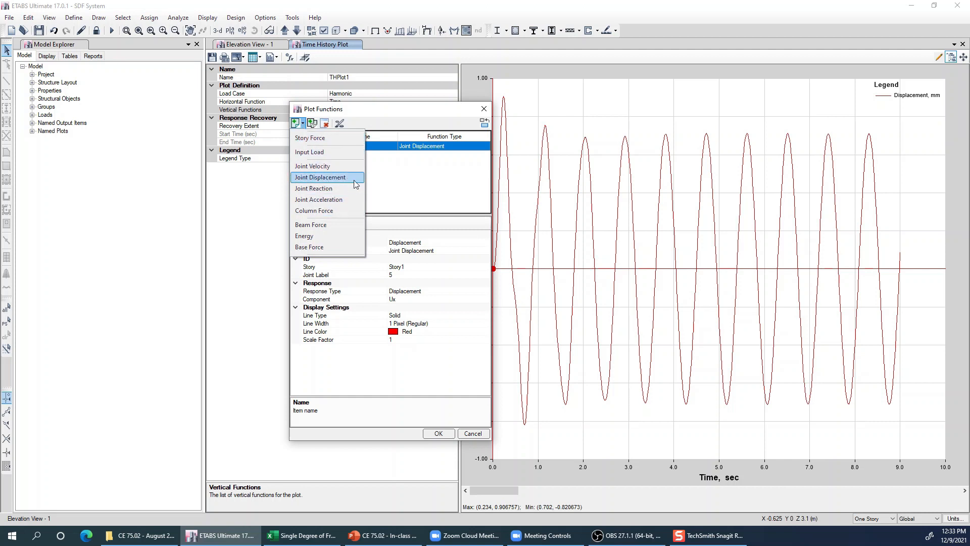
{"action": "left_click", "coordinate": [356, 181]}
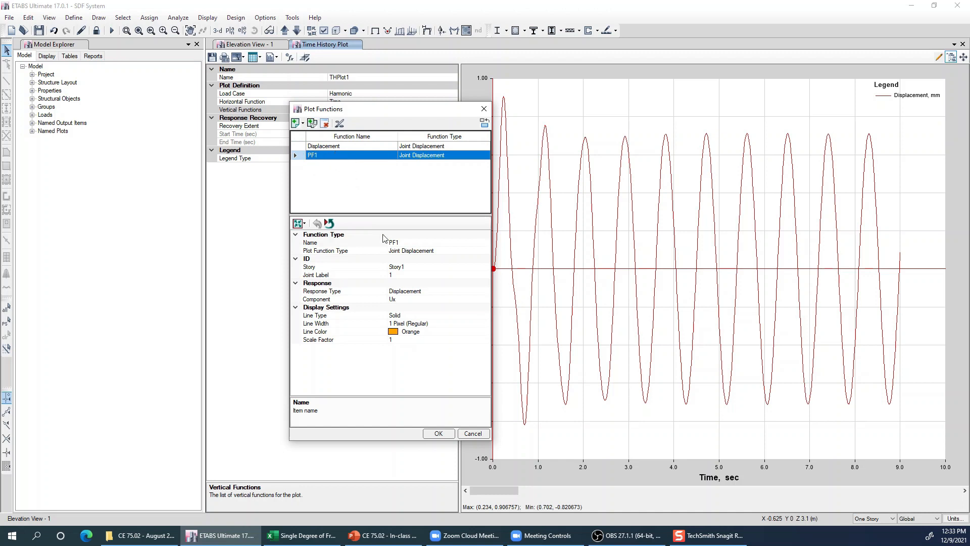
- Assign the new joint displacement function to joint label 5 on Story1
{"action": "left_click", "coordinate": [425, 242]}
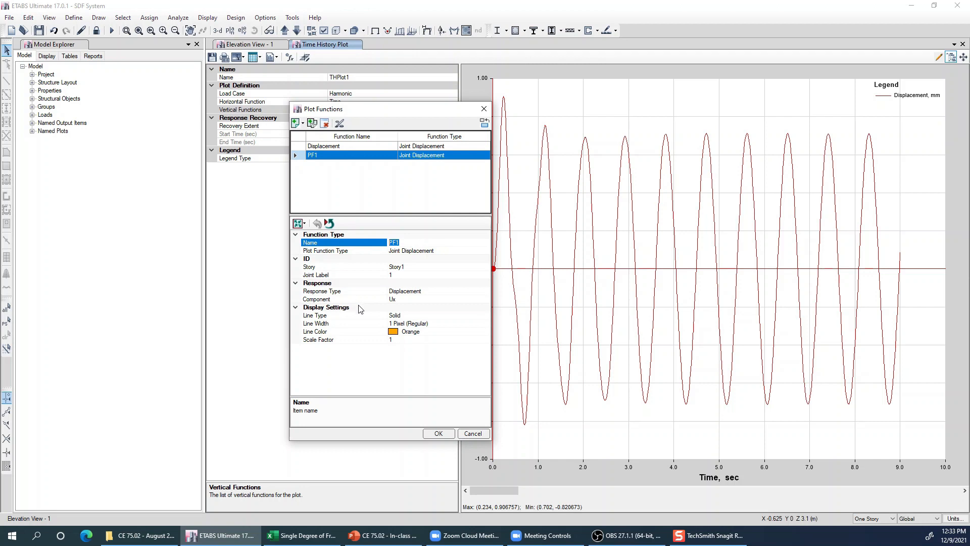
{"action": "left_click", "coordinate": [417, 251]}
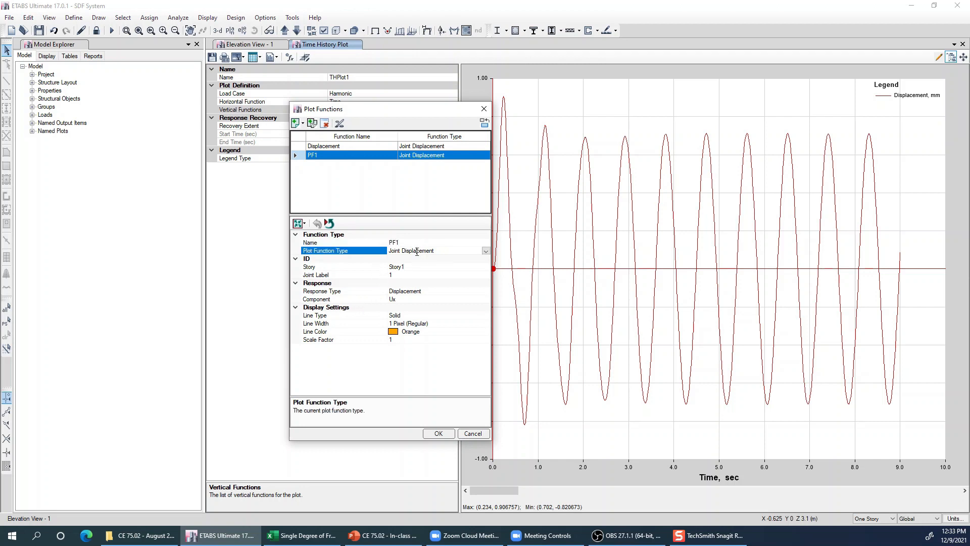
{"action": "left_click", "coordinate": [405, 268]}
{"action": "left_click", "coordinate": [485, 269]}
{"action": "left_click", "coordinate": [486, 273]}
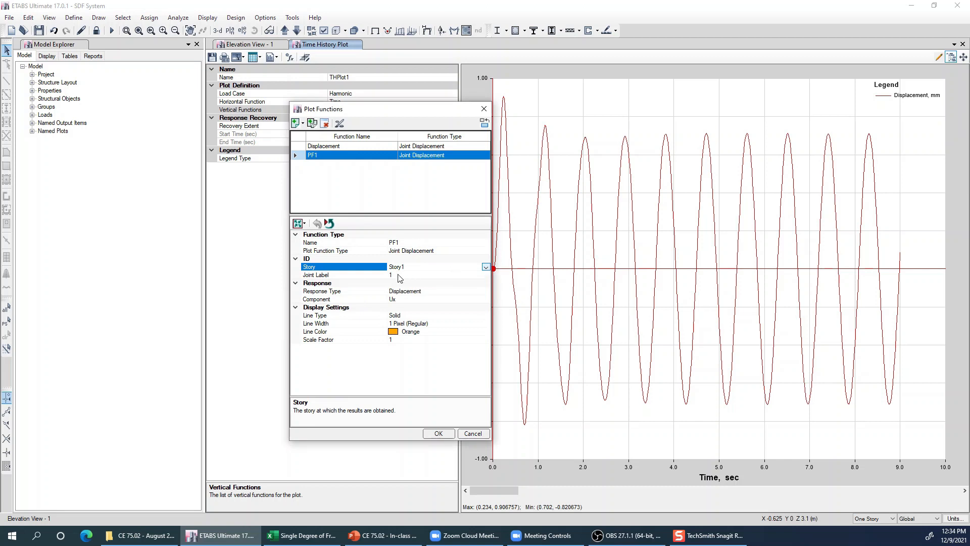
{"action": "left_click", "coordinate": [449, 276]}
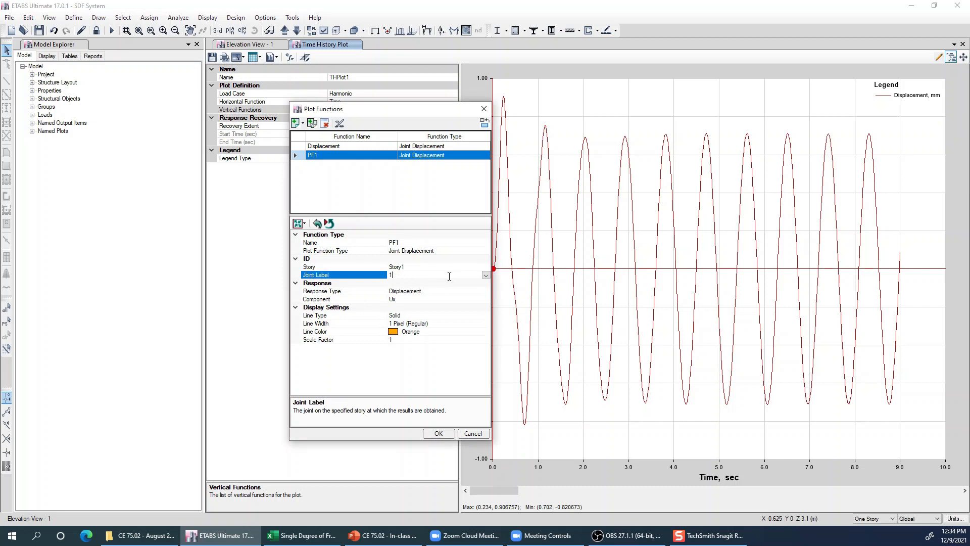
{"action": "left_click", "coordinate": [486, 275]}
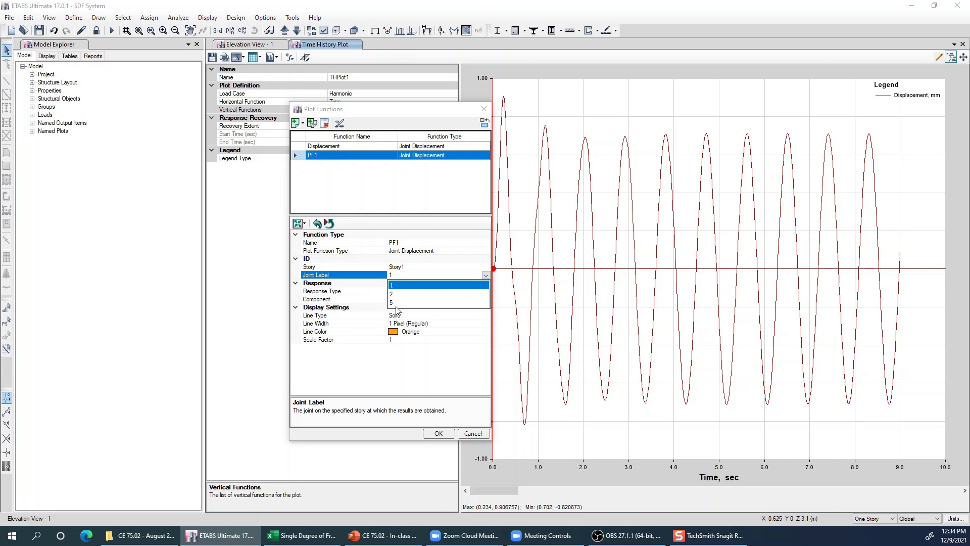
{"action": "left_click", "coordinate": [404, 303]}
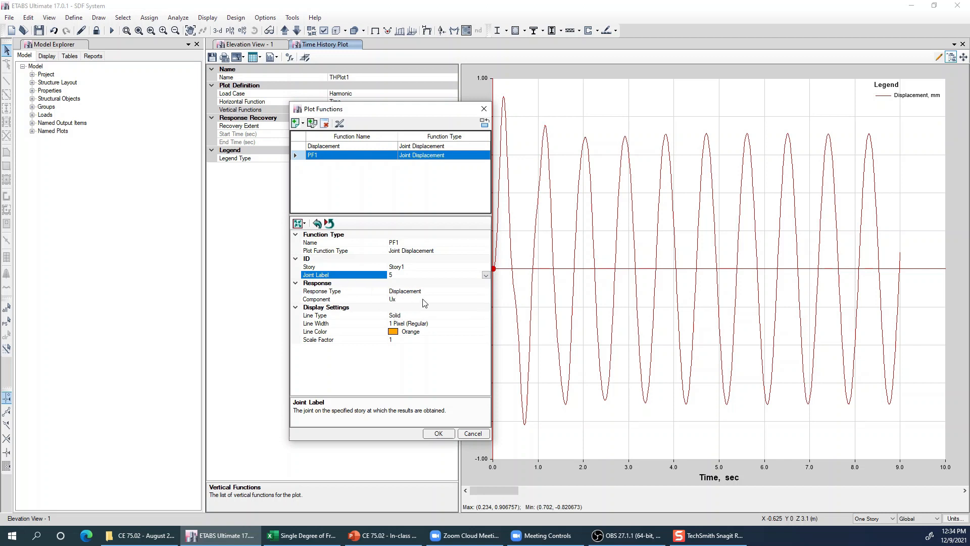
- Keep component Ux and response type Displacement for the new function, and accept the function definitions
{"action": "left_click", "coordinate": [406, 300]}
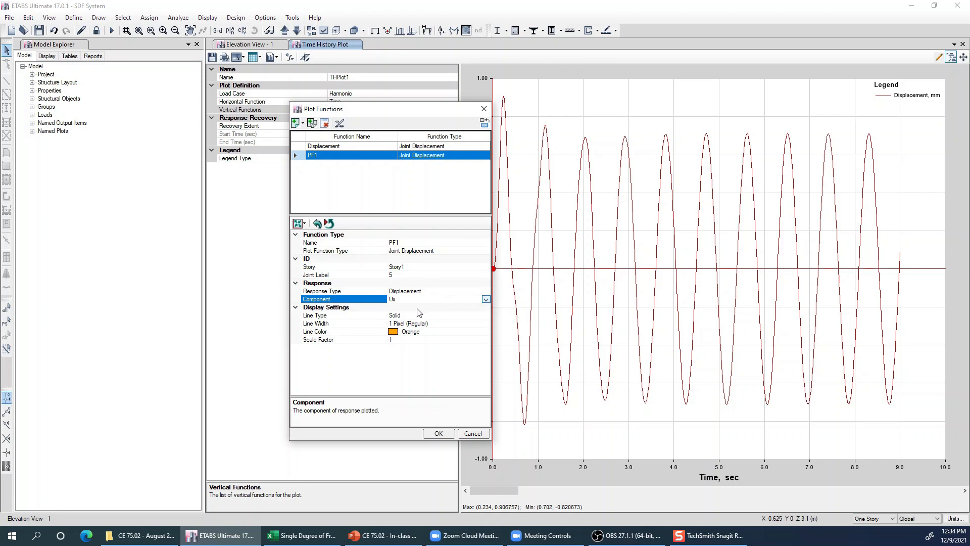
{"action": "left_click", "coordinate": [486, 299]}
{"action": "left_click", "coordinate": [396, 309]}
{"action": "left_click", "coordinate": [440, 292]}
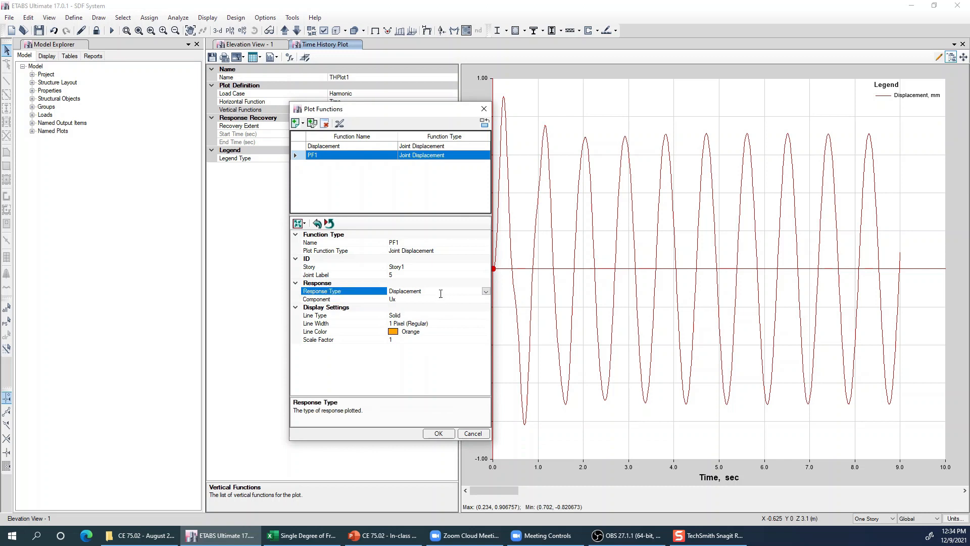
{"action": "left_click", "coordinate": [486, 291]}
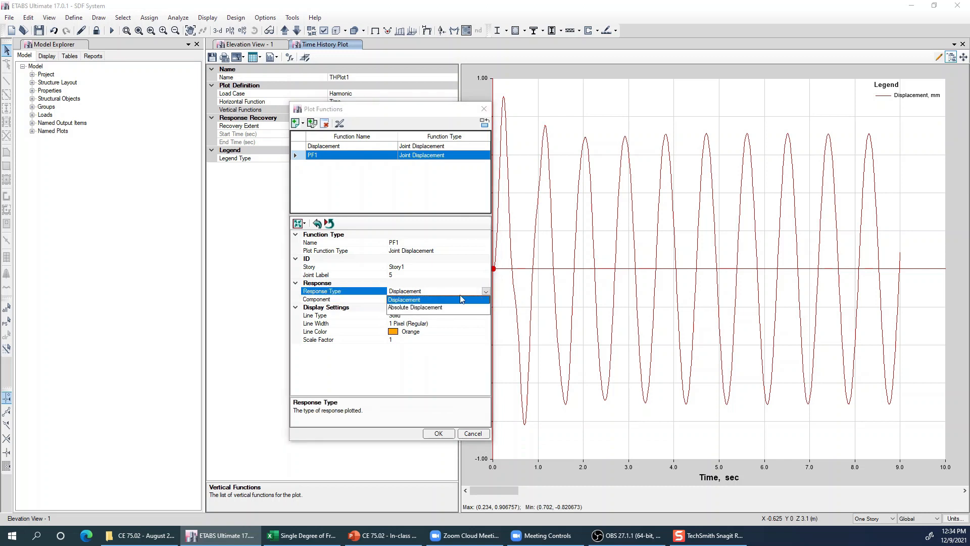
{"action": "left_click", "coordinate": [422, 300]}
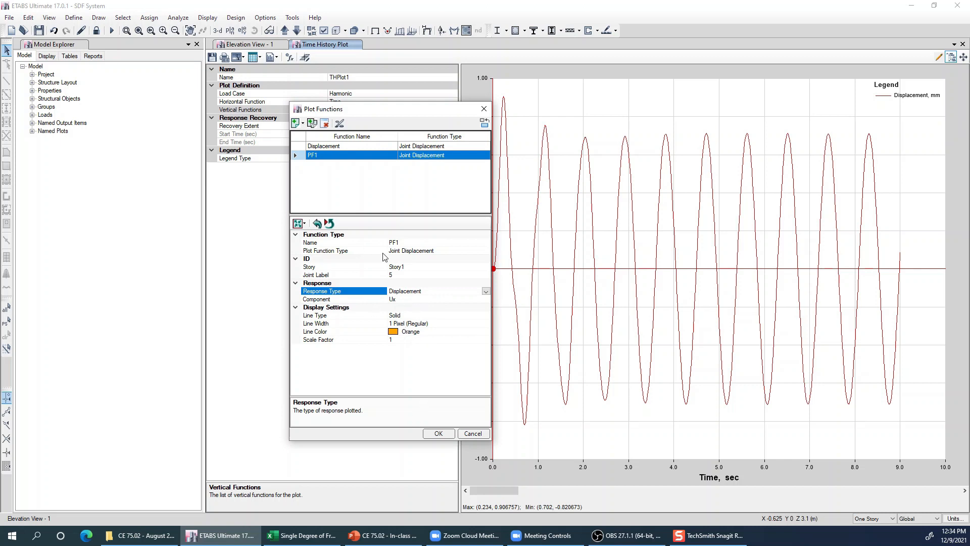
{"action": "left_click", "coordinate": [438, 437]}
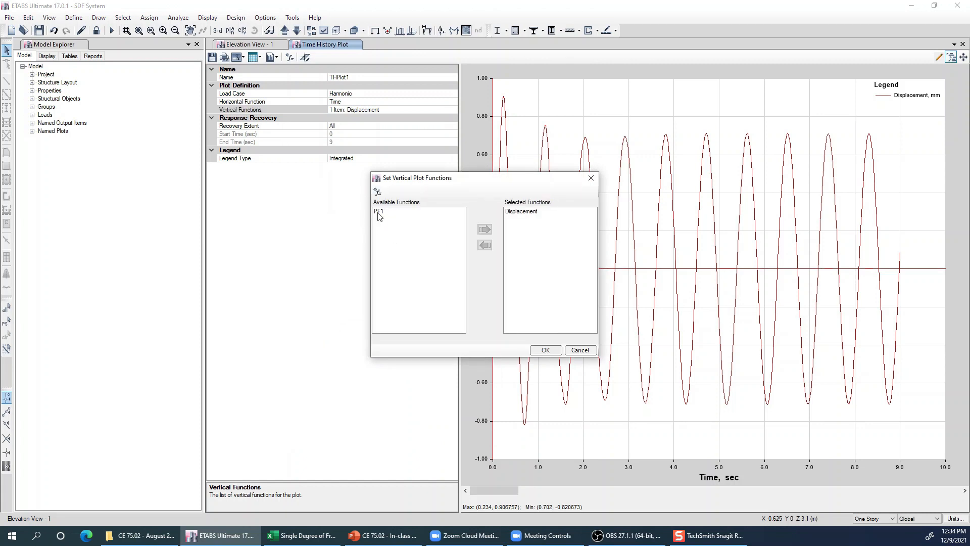
- Replace Displacement with PF1 in the selected vertical plot functions and apply the selection to the plot
{"action": "left_click", "coordinate": [379, 212]}
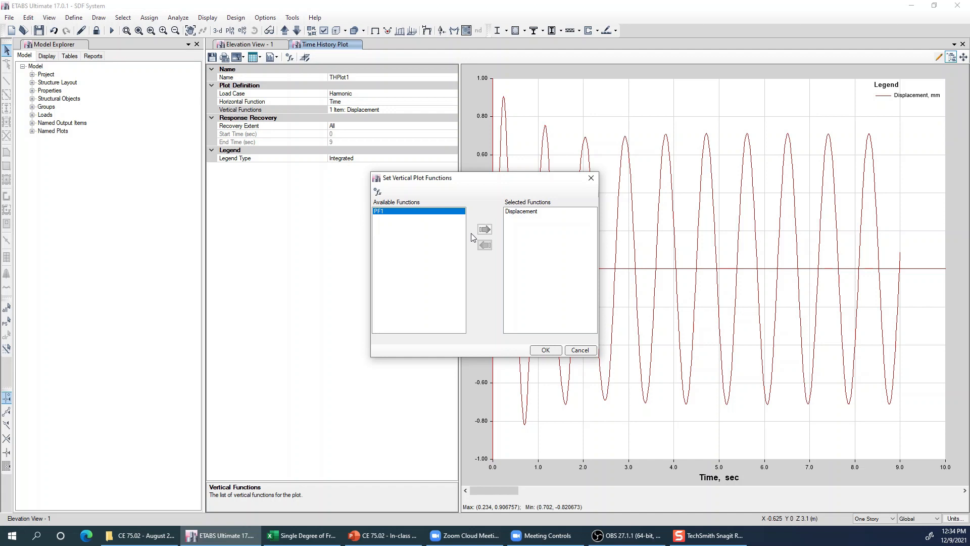
{"action": "left_click", "coordinate": [486, 230]}
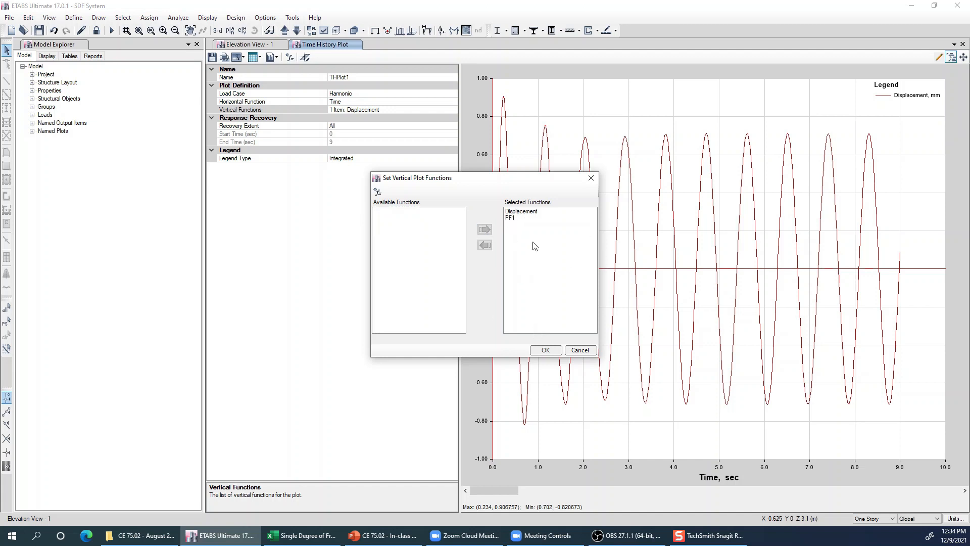
{"action": "left_click", "coordinate": [522, 212]}
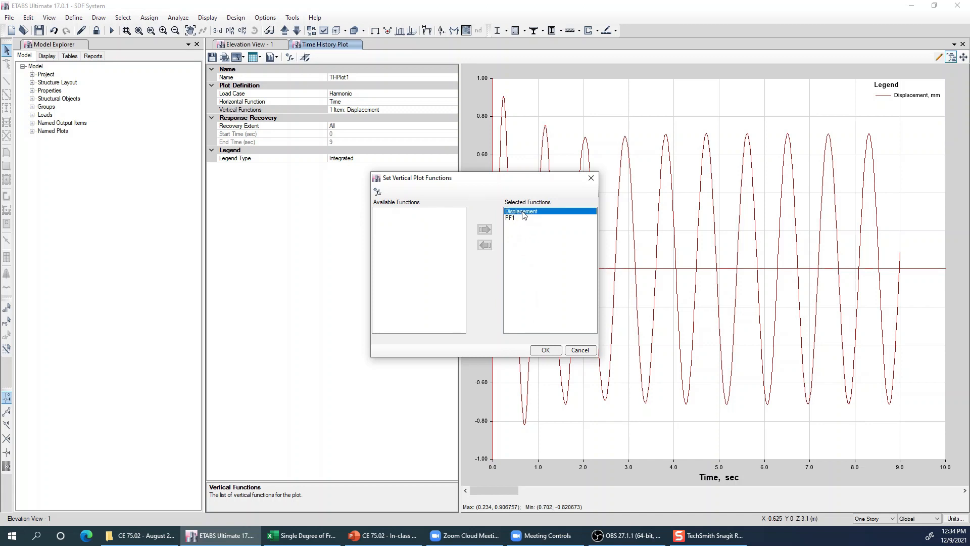
{"action": "left_click", "coordinate": [484, 245]}
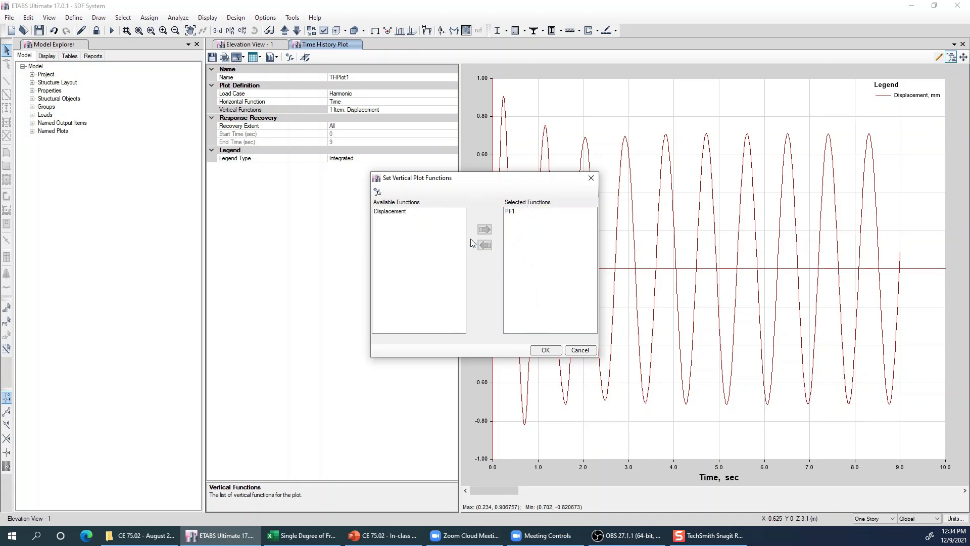
{"action": "left_click", "coordinate": [511, 212]}
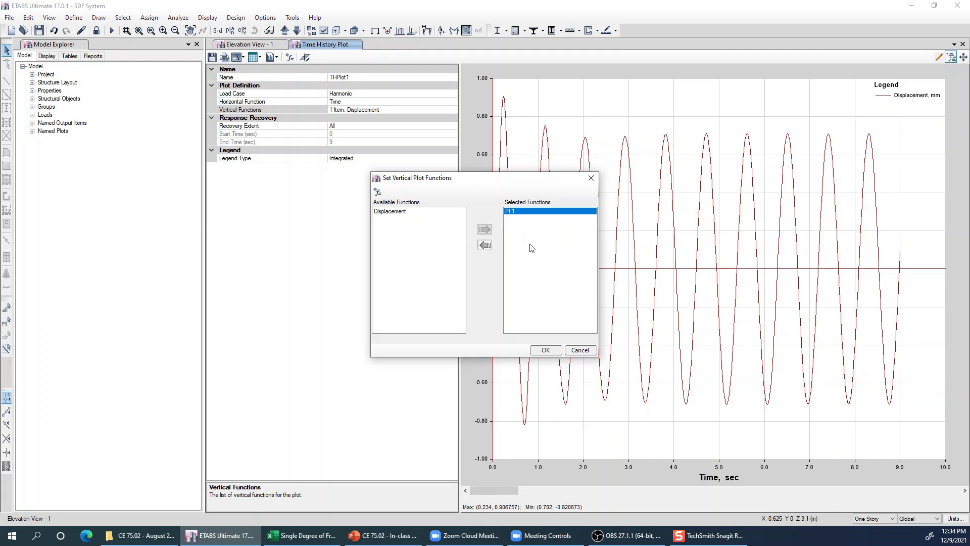
{"action": "left_click", "coordinate": [545, 350]}
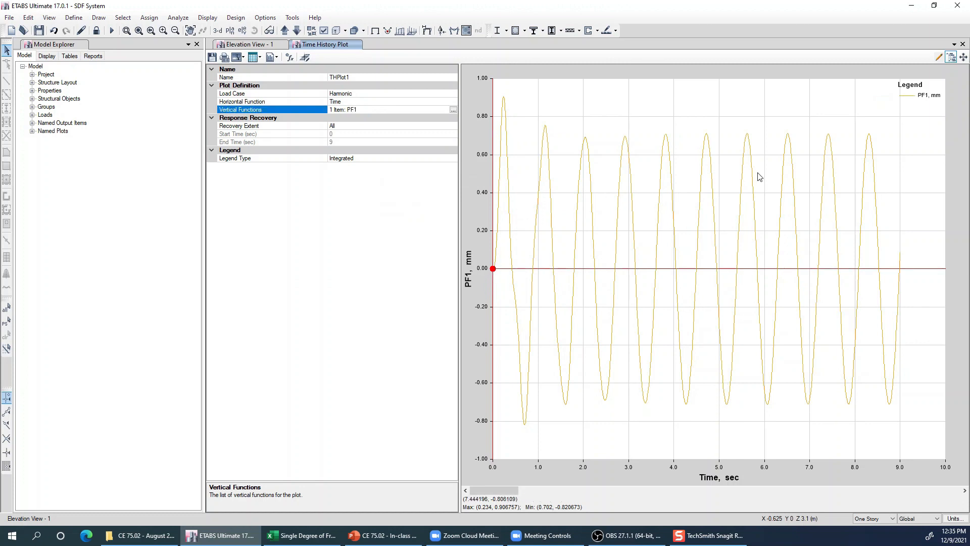
- Reopen the vertical plot function selection and add Displacement alongside PF1
{"action": "left_click", "coordinate": [454, 109]}
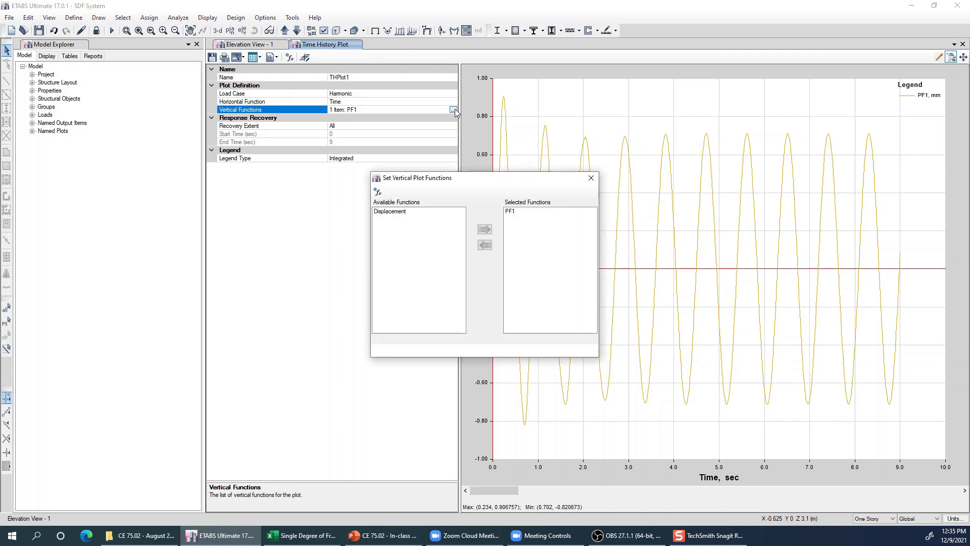
{"action": "left_click", "coordinate": [388, 212]}
{"action": "left_click", "coordinate": [484, 231]}
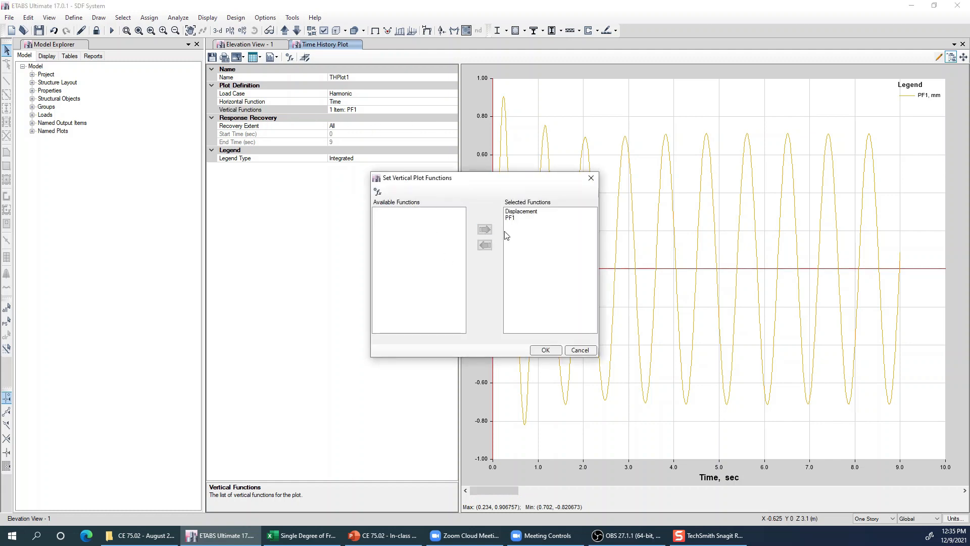
- Open the plot function definitions and set the Displacement function's joint label to 1 on Story1
{"action": "left_click", "coordinate": [377, 192]}
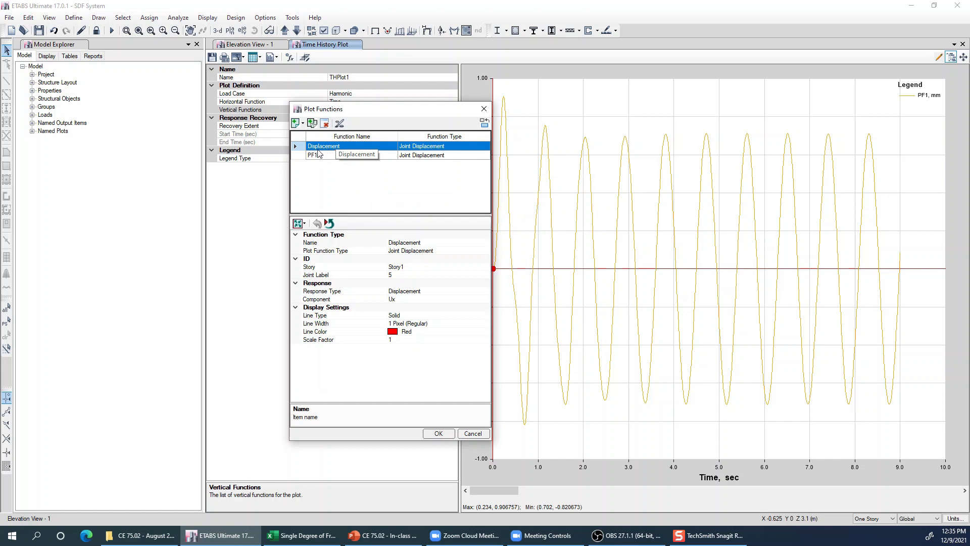
{"action": "left_click", "coordinate": [405, 242]}
{"action": "double_click", "coordinate": [404, 242]}
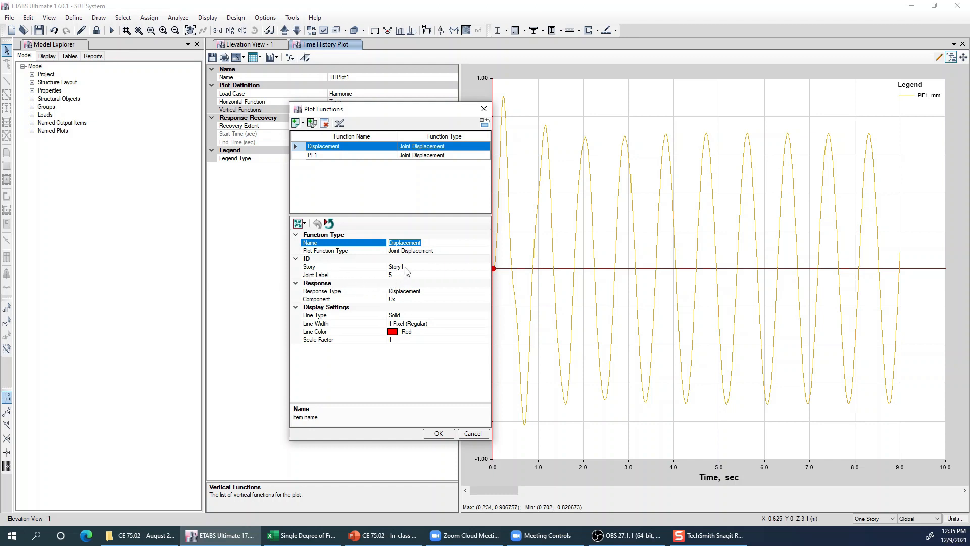
{"action": "left_click", "coordinate": [427, 276]}
{"action": "left_click", "coordinate": [485, 275]}
{"action": "left_click", "coordinate": [406, 290]}
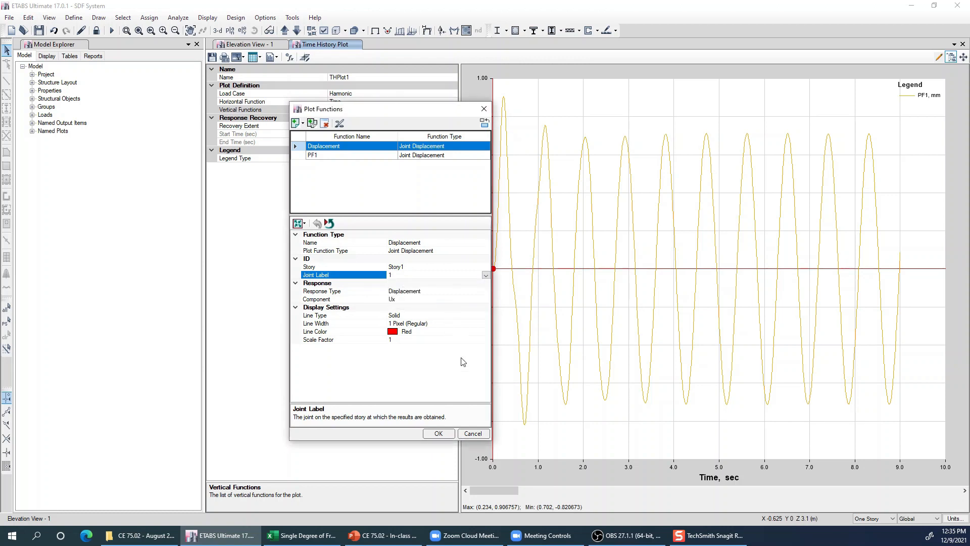
- Check the Displacement and PF1 definitions against each other, accept them, and apply both functions to the plot
{"action": "left_click", "coordinate": [329, 157]}
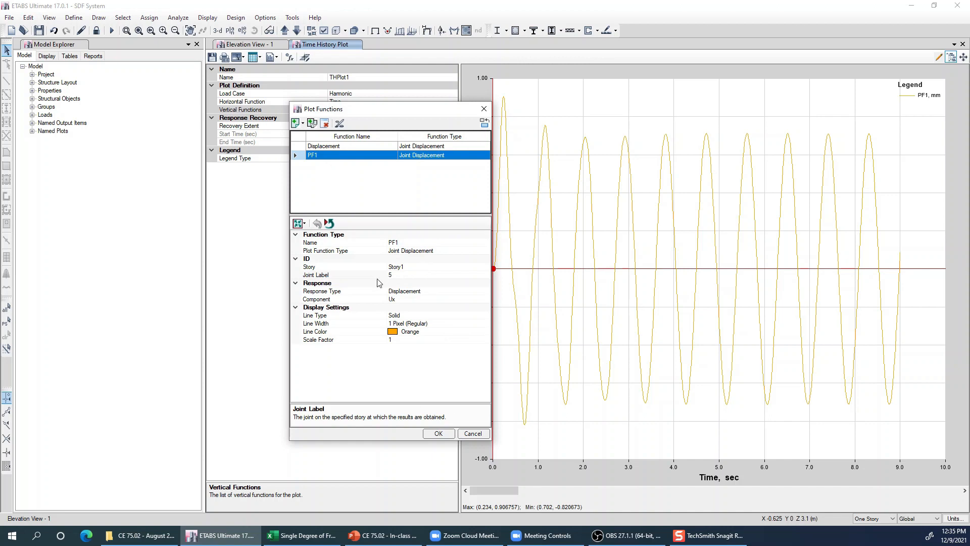
{"action": "left_click", "coordinate": [414, 147]}
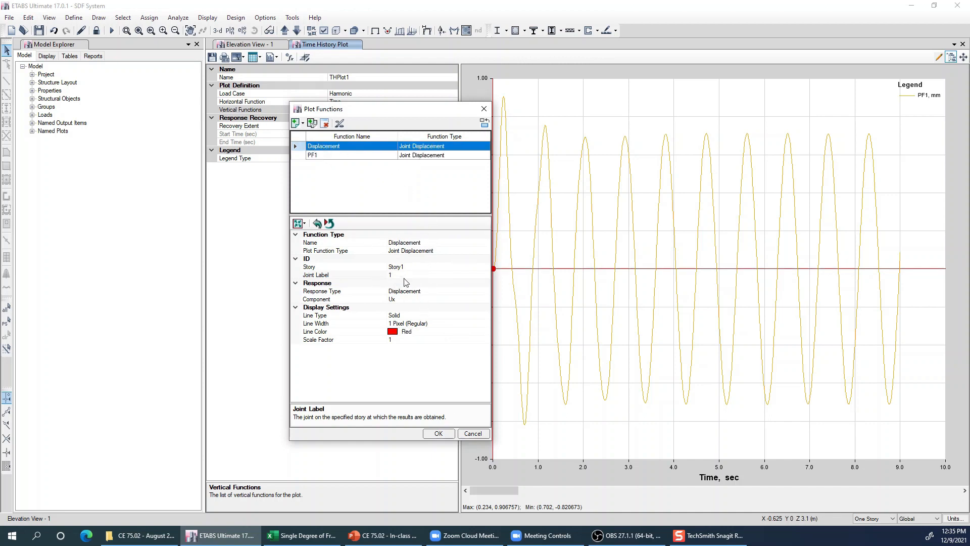
{"action": "left_click", "coordinate": [427, 155]}
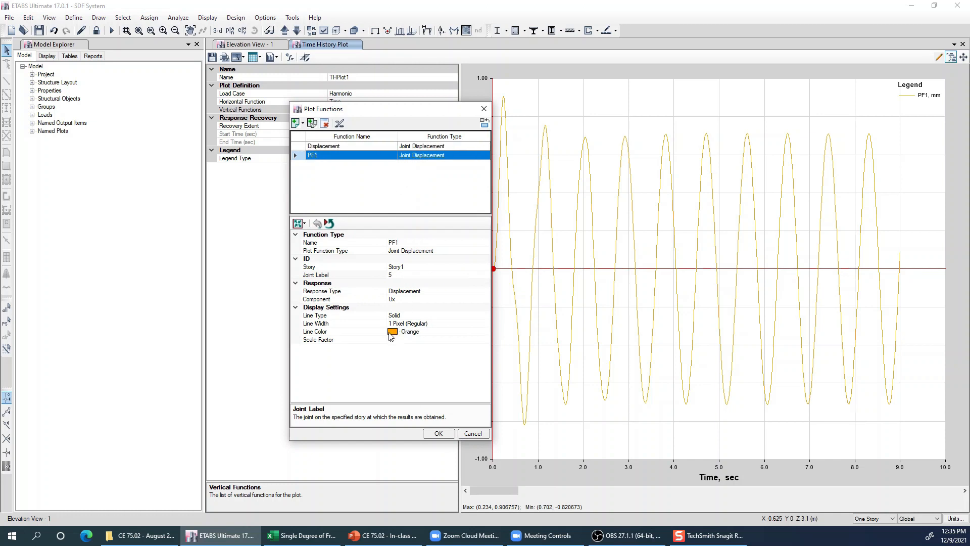
{"action": "left_click", "coordinate": [438, 434]}
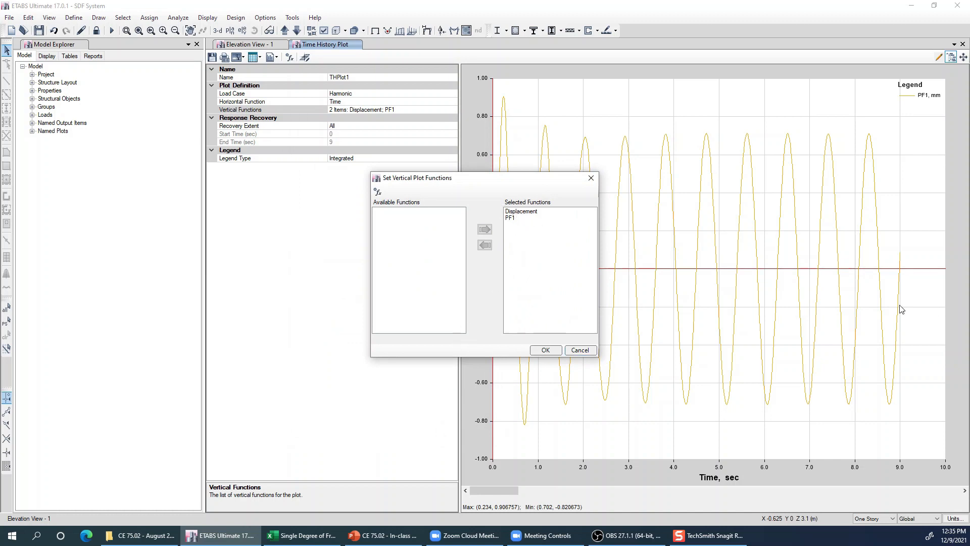
{"action": "left_click", "coordinate": [545, 350]}
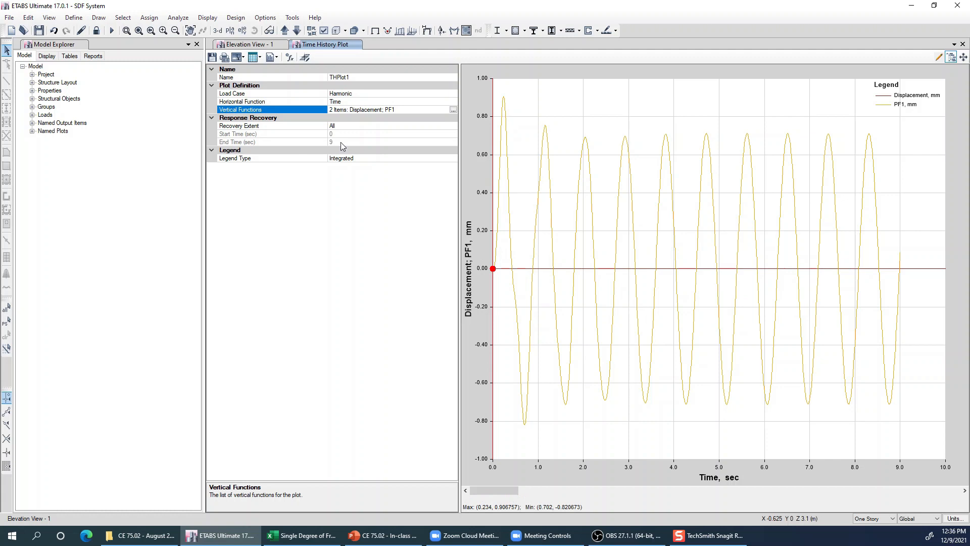
- Remove PF1 from the selected vertical plot functions so only Displacement is plotted, and apply the selection
{"action": "left_click", "coordinate": [453, 110]}
{"action": "left_click", "coordinate": [511, 218]}
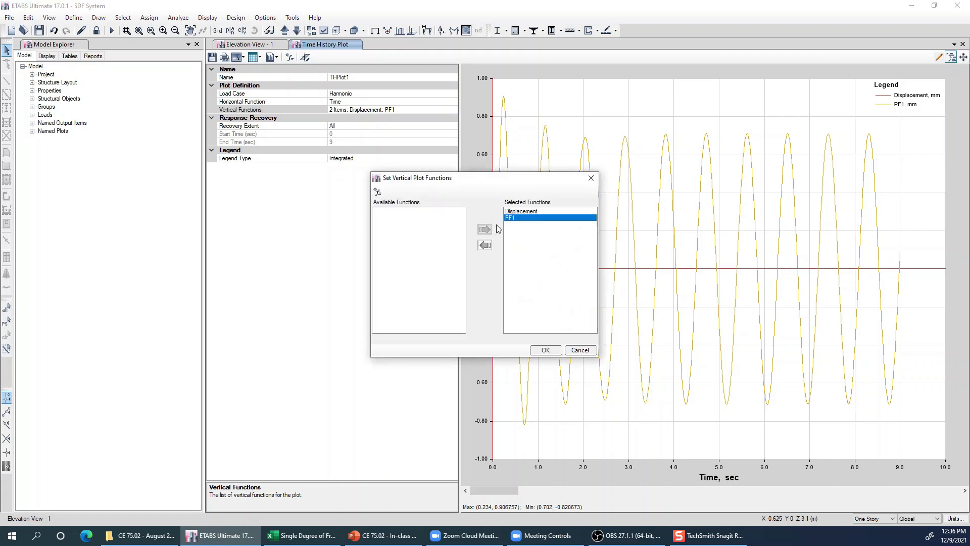
{"action": "left_click", "coordinate": [485, 244]}
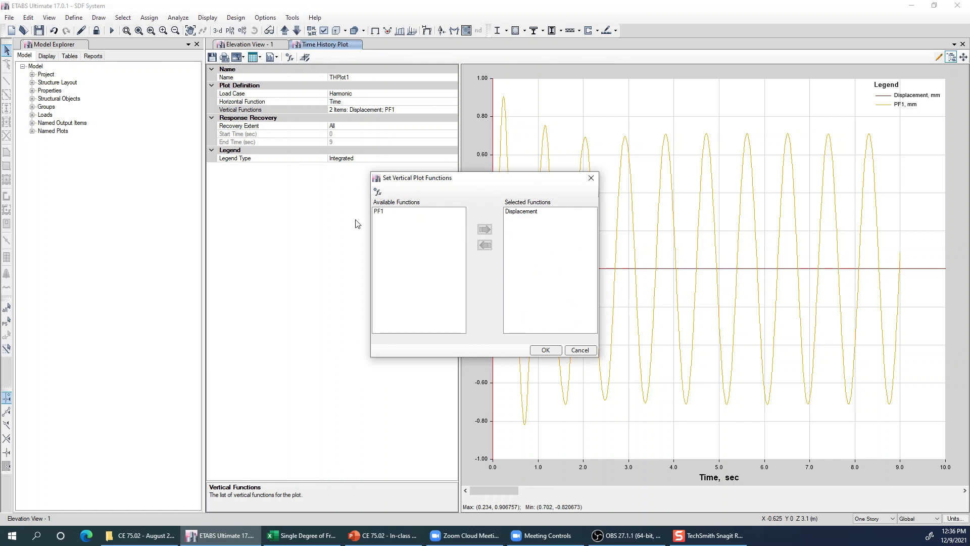
{"action": "left_click", "coordinate": [536, 349]}
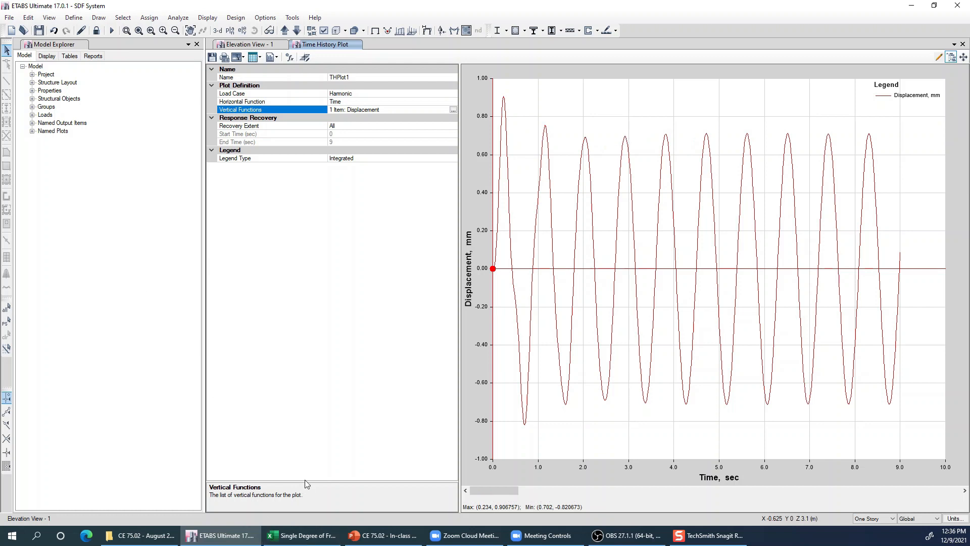
- Switch to the Single Degree of Freedom workbook in Excel and read the second peak on the analytical steady-state response chart
{"action": "left_click", "coordinate": [294, 538]}
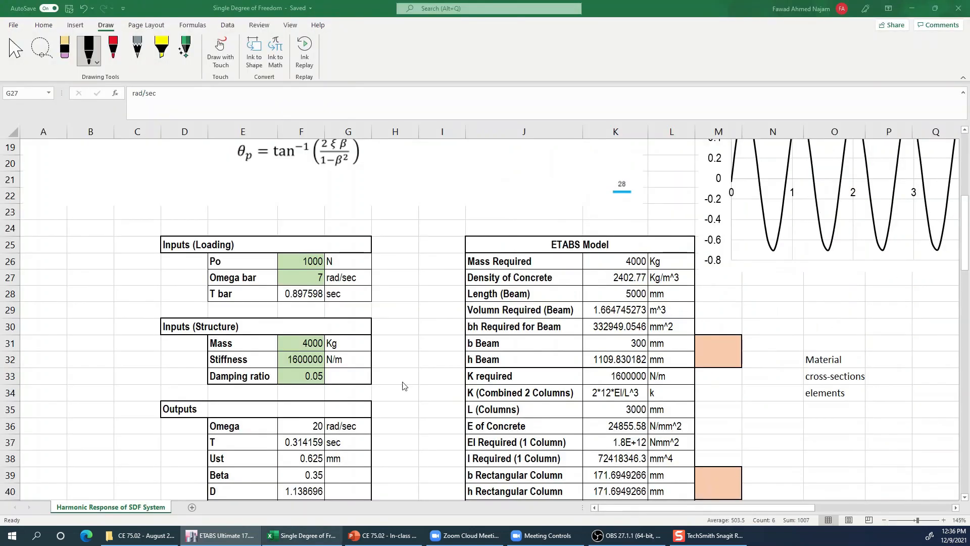
{"action": "left_click", "coordinate": [786, 309]}
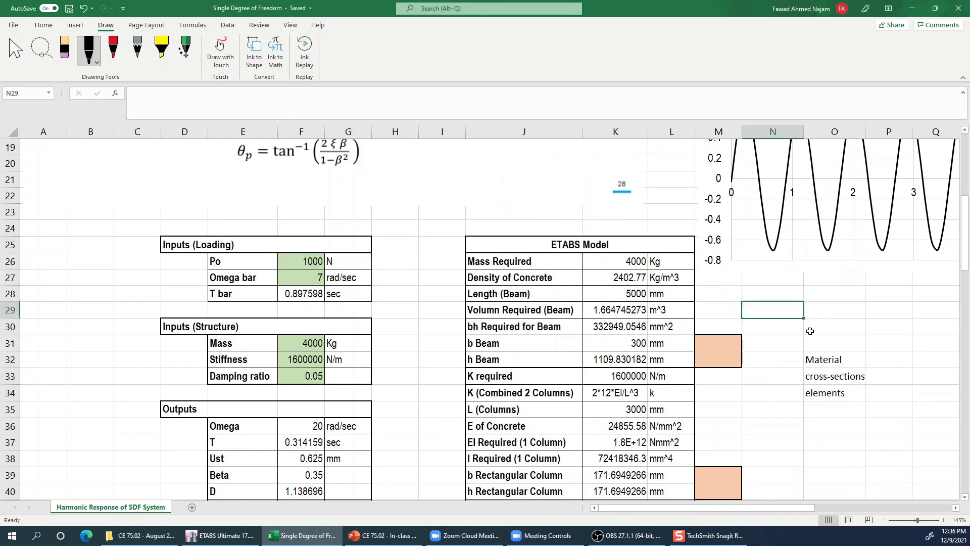
{"action": "scroll", "coordinate": [808, 358], "scroll_direction": "up", "scroll_amount": 6}
{"action": "scroll", "coordinate": [808, 359], "scroll_direction": "down", "scroll_amount": 3}
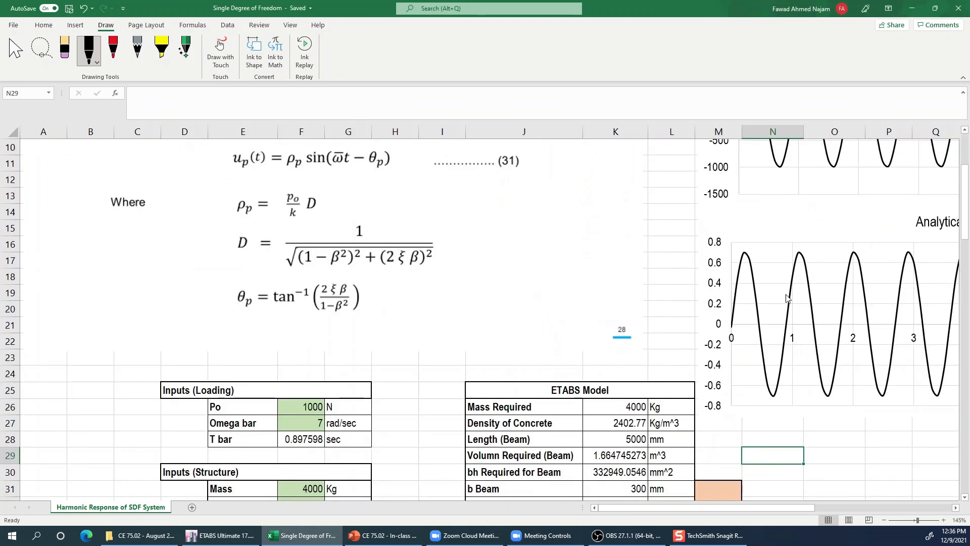
{"action": "left_click", "coordinate": [799, 255]}
{"action": "left_click", "coordinate": [800, 253]}
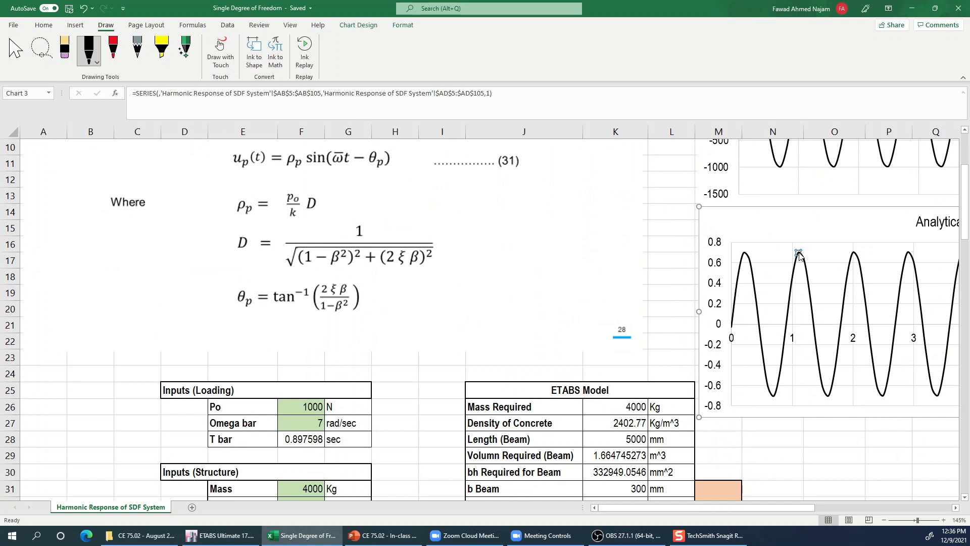
{"action": "mouse_move", "coordinate": [799, 256]}
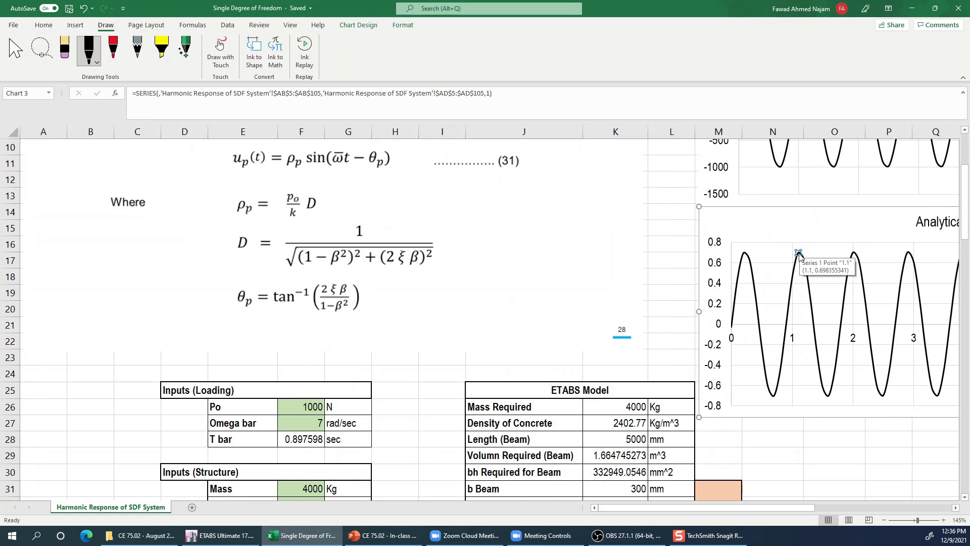
- View the full analytical steady-state response chart, deselect it, and return to the displacement time history plot in ETABS
{"action": "left_click_drag", "start_coordinate": [819, 508], "coordinate": [892, 510]}
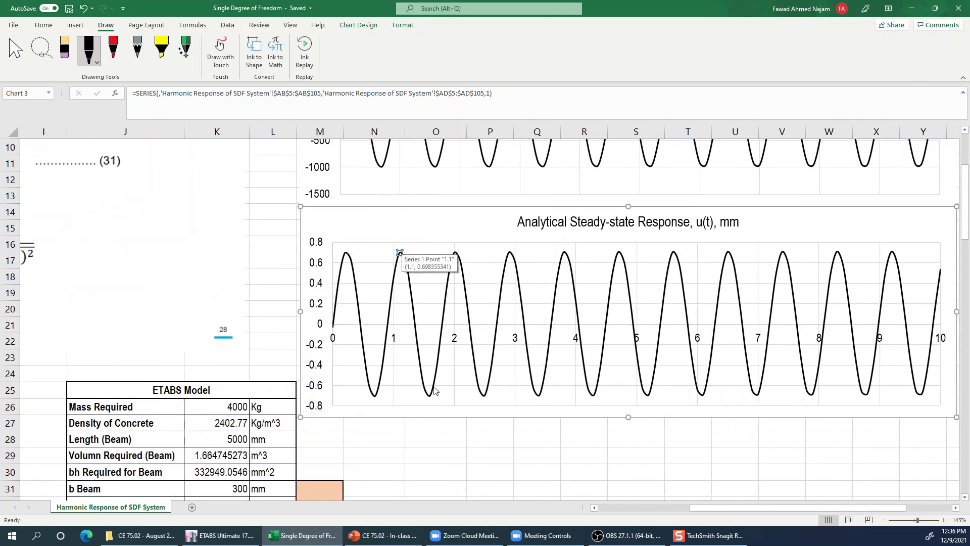
{"action": "left_click", "coordinate": [439, 426]}
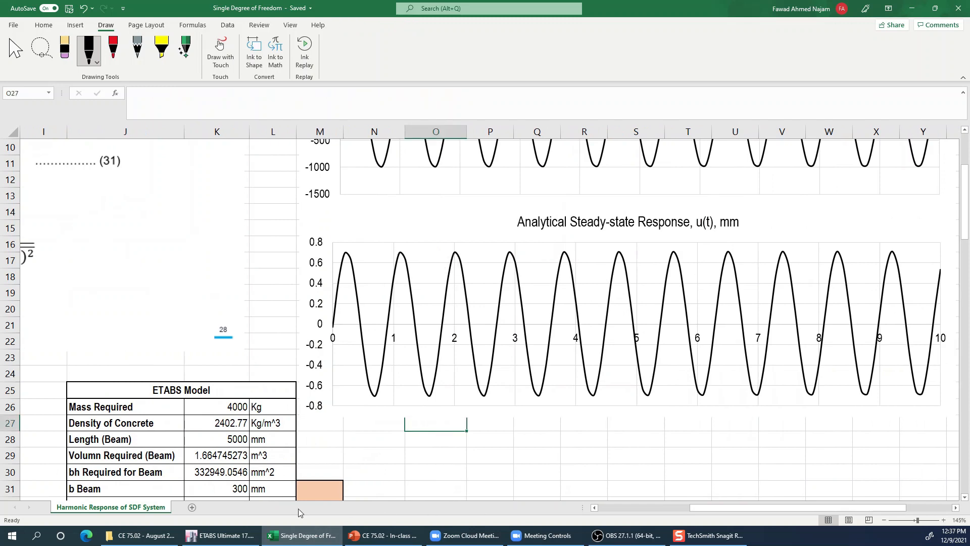
{"action": "left_click", "coordinate": [250, 536]}
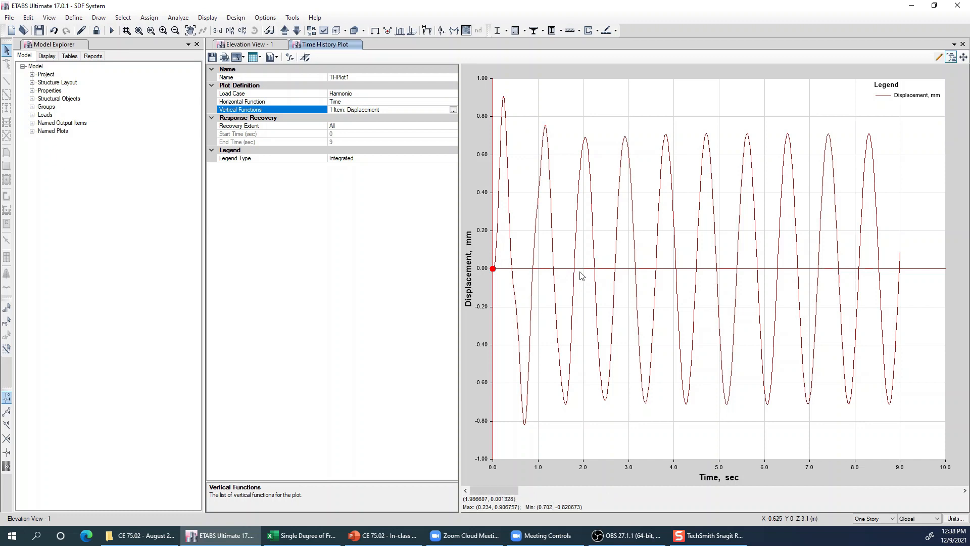
- Switch to the Single Degree of Freedom workbook in Excel, review the analytical steady-state response chart, and return to the ETABS displacement plot
{"action": "left_click", "coordinate": [324, 535]}
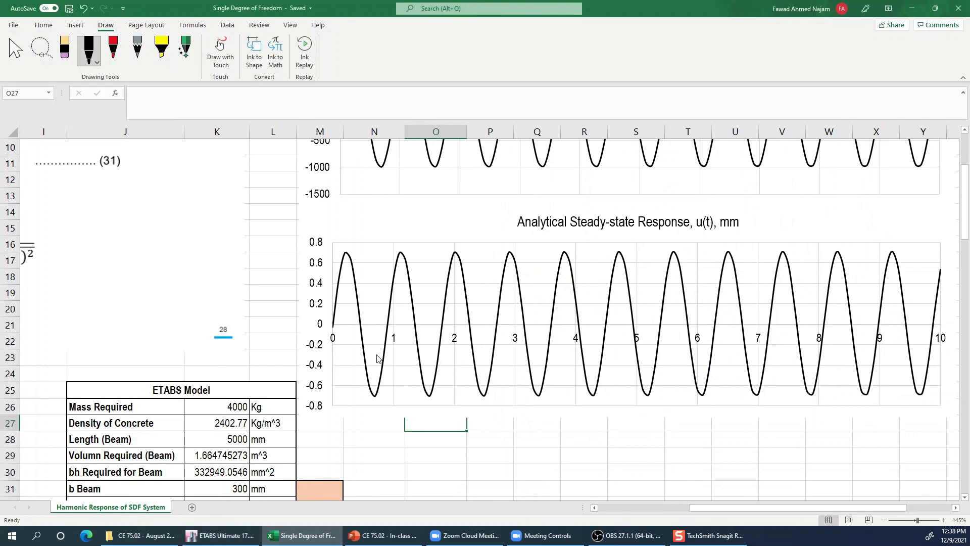
{"action": "left_click", "coordinate": [527, 437]}
{"action": "mouse_move", "coordinate": [527, 439]}
{"action": "left_mouse_down"}
{"action": "mouse_move", "coordinate": [580, 450]}
{"action": "mouse_move", "coordinate": [534, 442]}
{"action": "left_mouse_up"}
{"action": "left_click", "coordinate": [534, 443]}
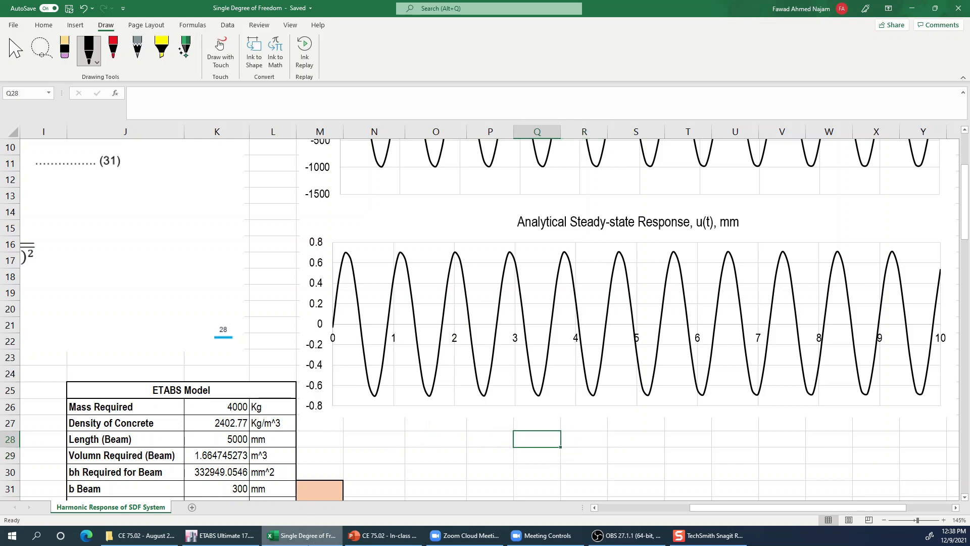
{"action": "left_click", "coordinate": [221, 535]}
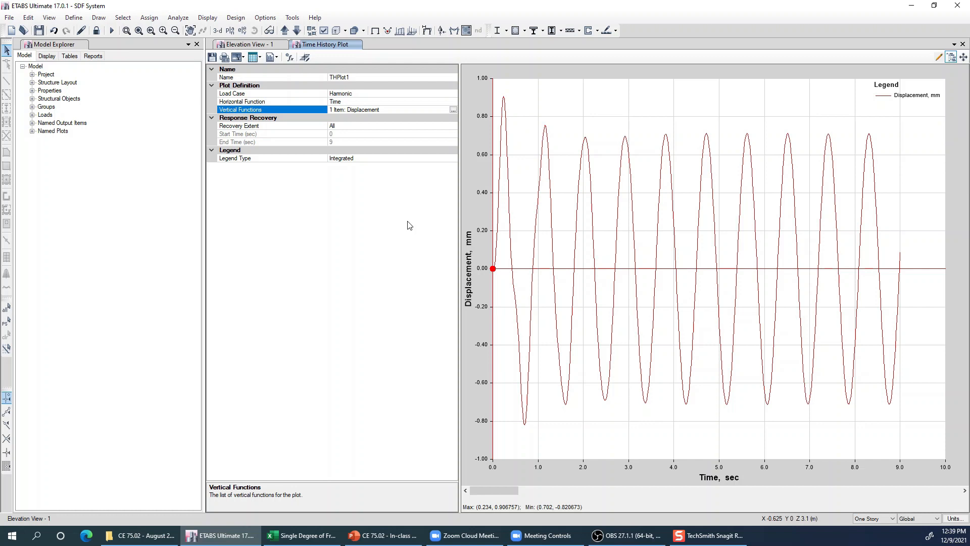
- Set the time history plot's load case to Harmonic-Truncated
{"action": "left_click", "coordinate": [714, 252]}
{"action": "left_click", "coordinate": [684, 290]}
{"action": "left_click", "coordinate": [436, 95]}
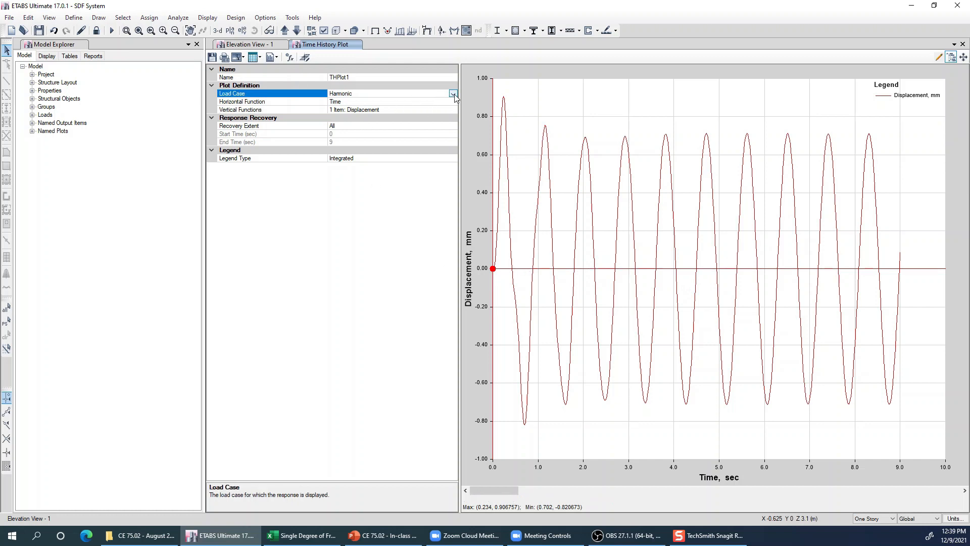
{"action": "left_click", "coordinate": [453, 94]}
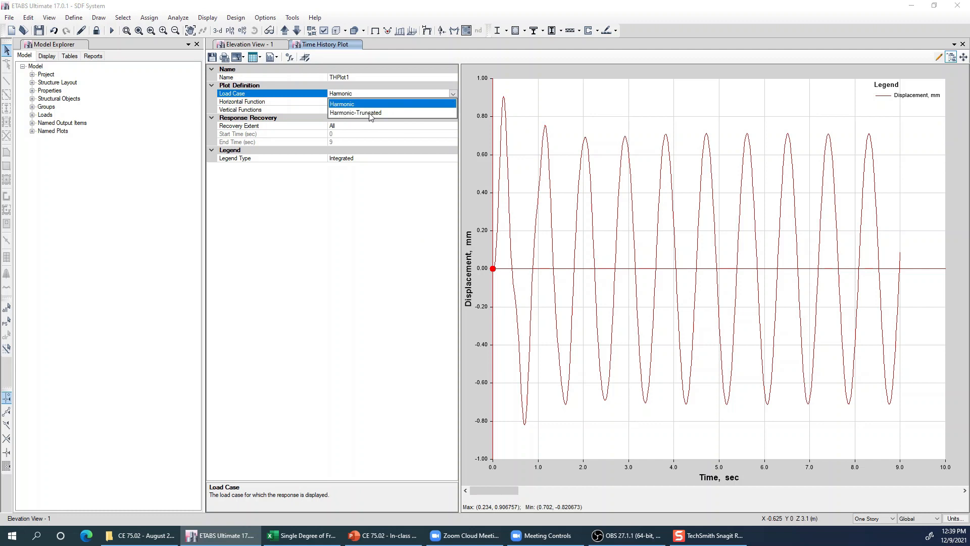
{"action": "left_click", "coordinate": [390, 114]}
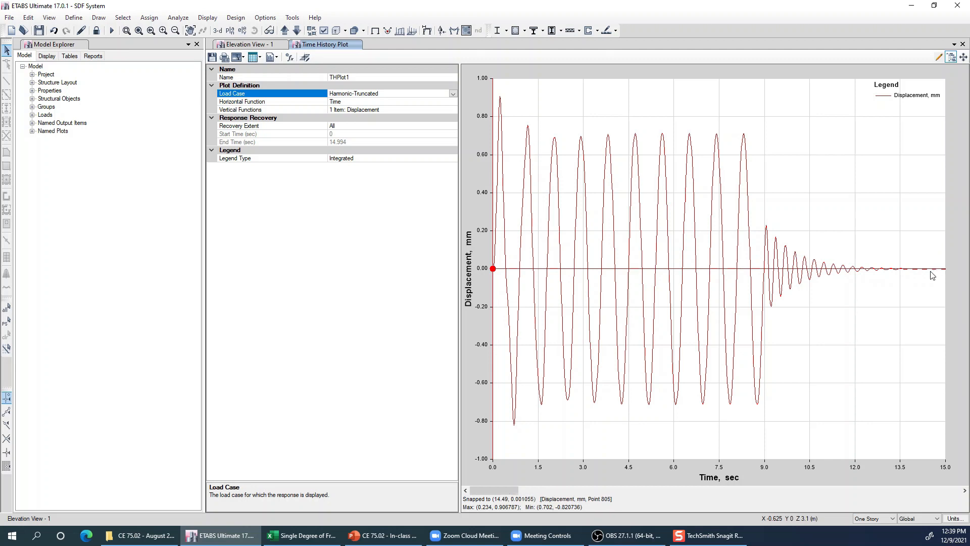
- Examine the free-vibration decay after about 9 s on the displacement plot, close up and together with the preceding forced cycles
{"action": "left_click_drag", "start_coordinate": [748, 220], "coordinate": [852, 320]}
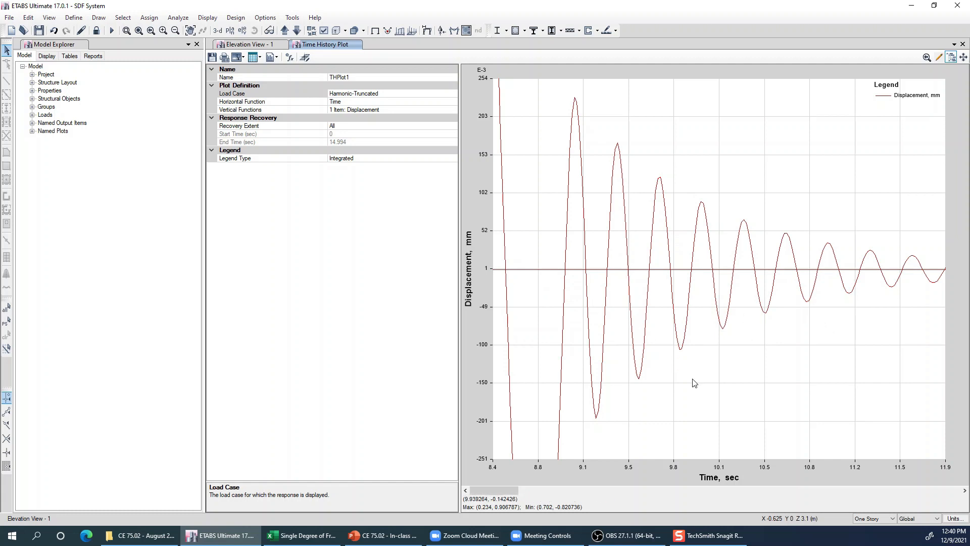
{"action": "scroll", "coordinate": [693, 379], "scroll_direction": "down", "scroll_amount": 1}
{"action": "middle_click_drag", "start_coordinate": [593, 348], "coordinate": [817, 333]}
{"action": "scroll", "coordinate": [816, 333], "scroll_direction": "down", "scroll_amount": 3}
{"action": "scroll", "coordinate": [819, 337], "scroll_direction": "down", "scroll_amount": 3}
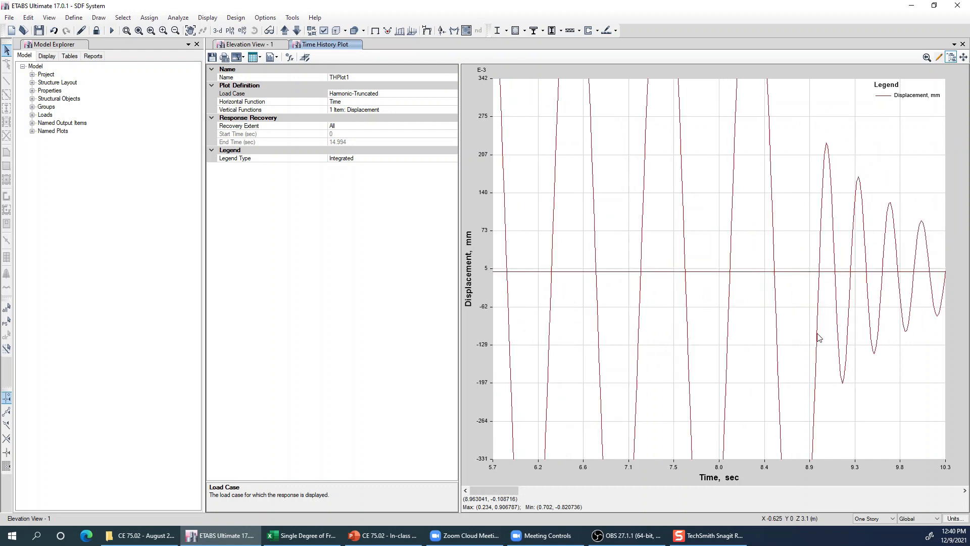
{"action": "scroll", "coordinate": [819, 337], "scroll_direction": "down", "scroll_amount": 4}
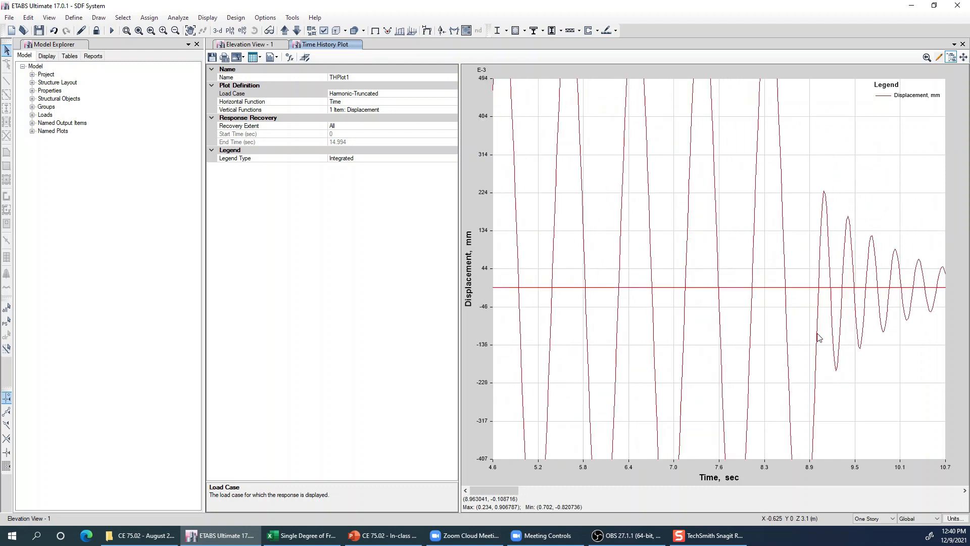
{"action": "scroll", "coordinate": [807, 356], "scroll_direction": "down", "scroll_amount": 4}
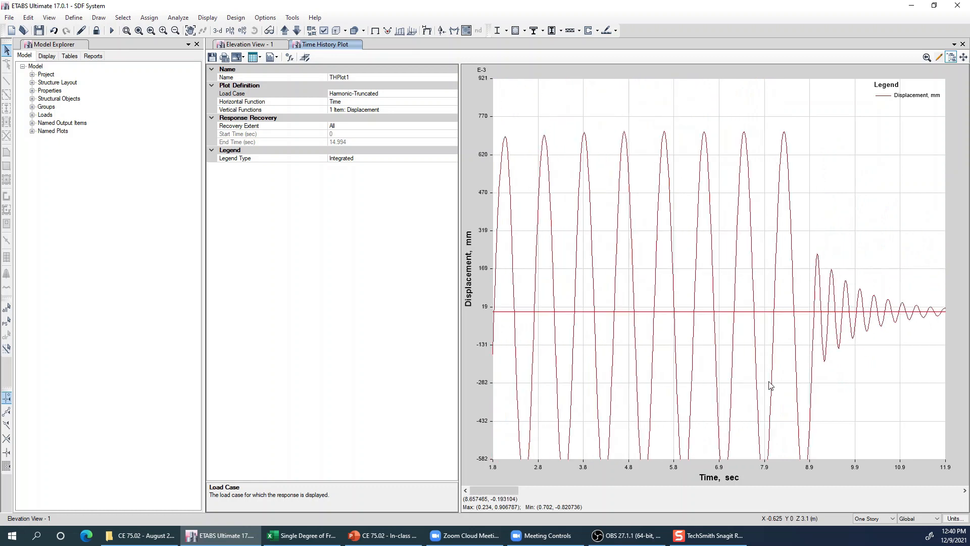
- Compare the forced cycles with the decaying tail of the truncated harmonic response out to about 15 s
{"action": "middle_click_drag", "start_coordinate": [757, 378], "coordinate": [769, 336]}
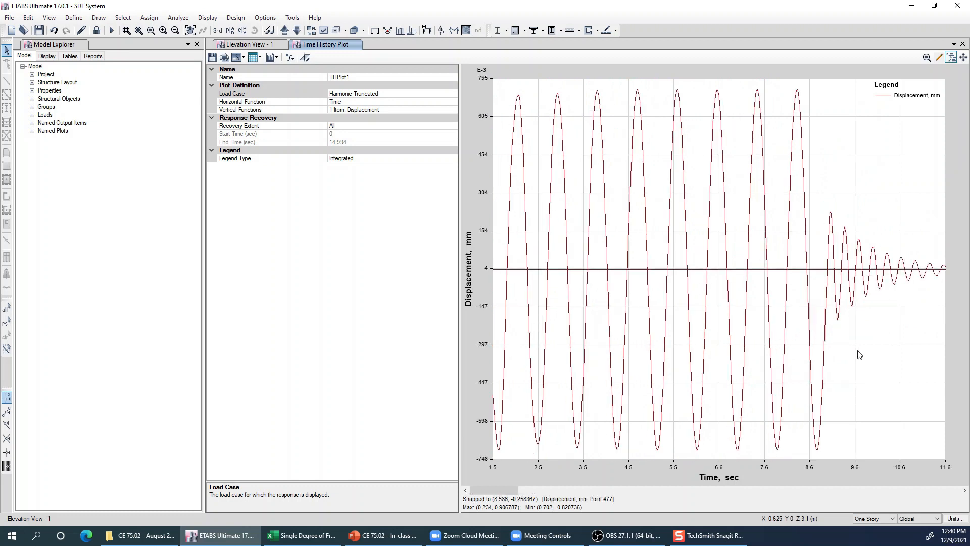
{"action": "middle_click_drag", "start_coordinate": [881, 333], "coordinate": [625, 312]}
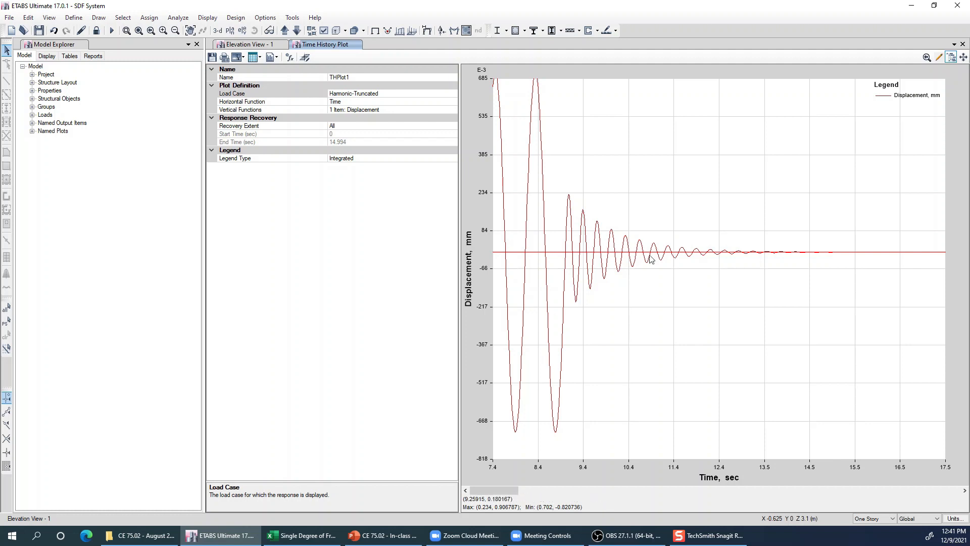
{"action": "scroll", "coordinate": [830, 390], "scroll_direction": "down", "scroll_amount": 1}
{"action": "scroll", "coordinate": [824, 391], "scroll_direction": "down", "scroll_amount": 1}
{"action": "scroll", "coordinate": [707, 394], "scroll_direction": "down", "scroll_amount": 3}
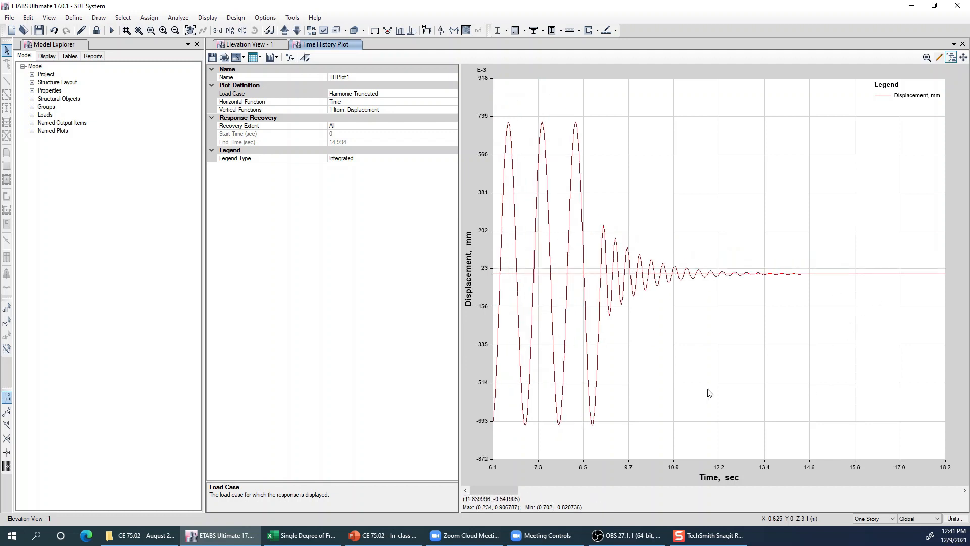
{"action": "scroll", "coordinate": [709, 391], "scroll_direction": "down", "scroll_amount": 1}
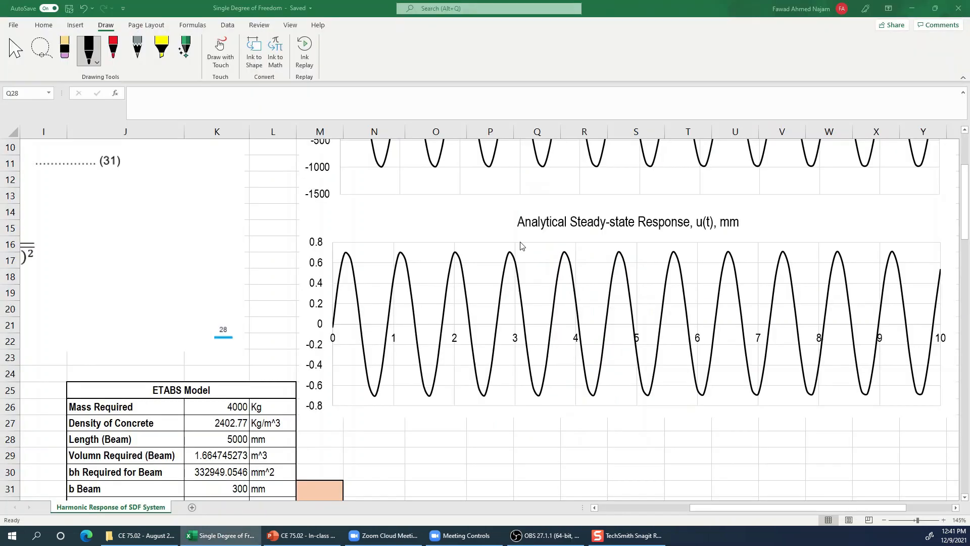
- Minimize the Single Degree of Freedom workbook in Excel to return to ETABS
{"action": "left_click", "coordinate": [537, 437]}
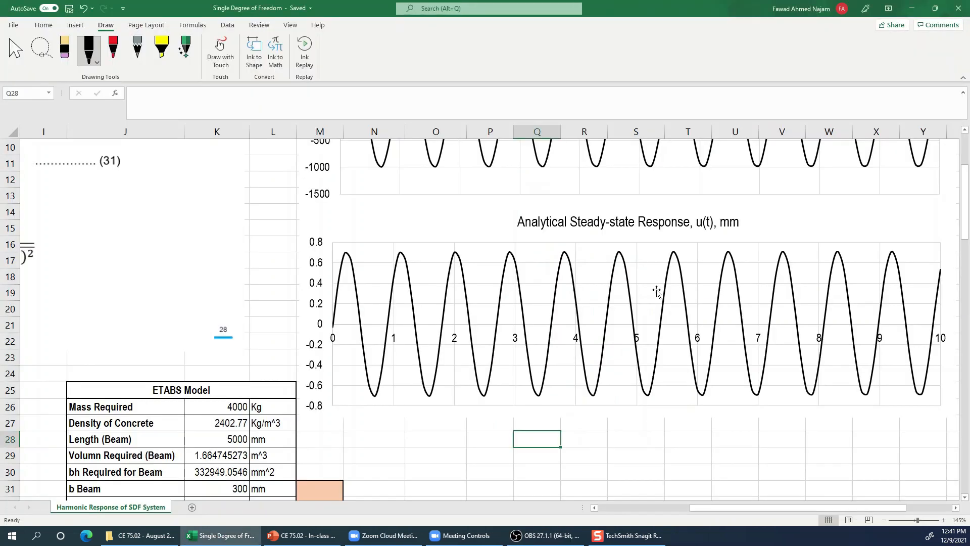
{"action": "left_click", "coordinate": [915, 8]}
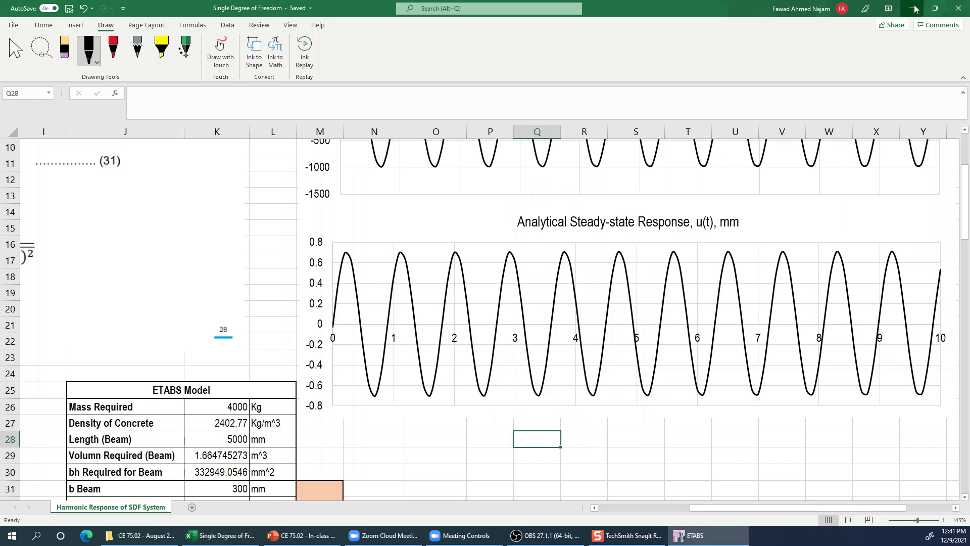